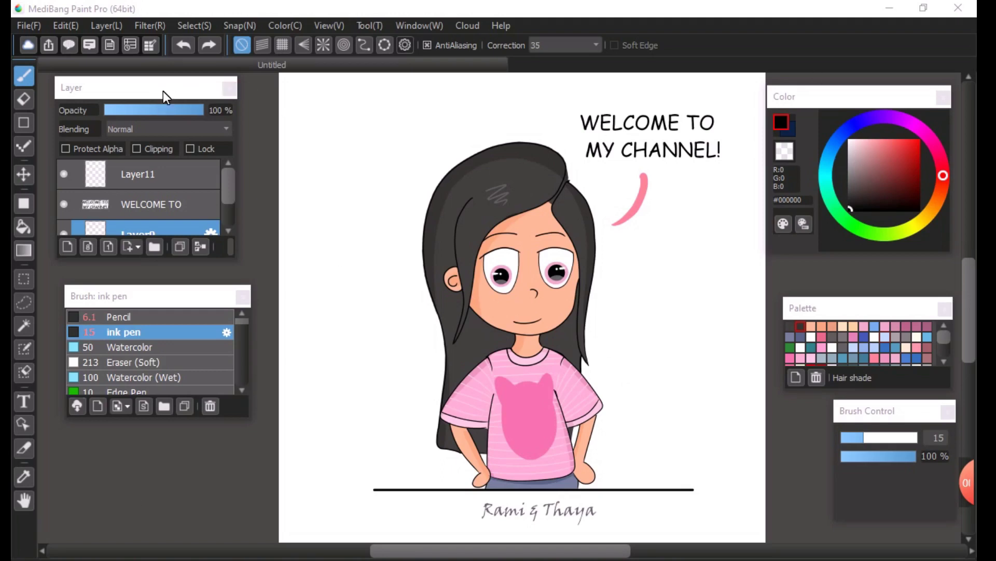
# Reposition the floating Layer and Brush panels in the empty area beside the canvas.
pyautogui.moveTo(90, 97); pyautogui.dragTo(140, 110)
pyautogui.moveTo(209, 109); pyautogui.dragTo(178, 92)
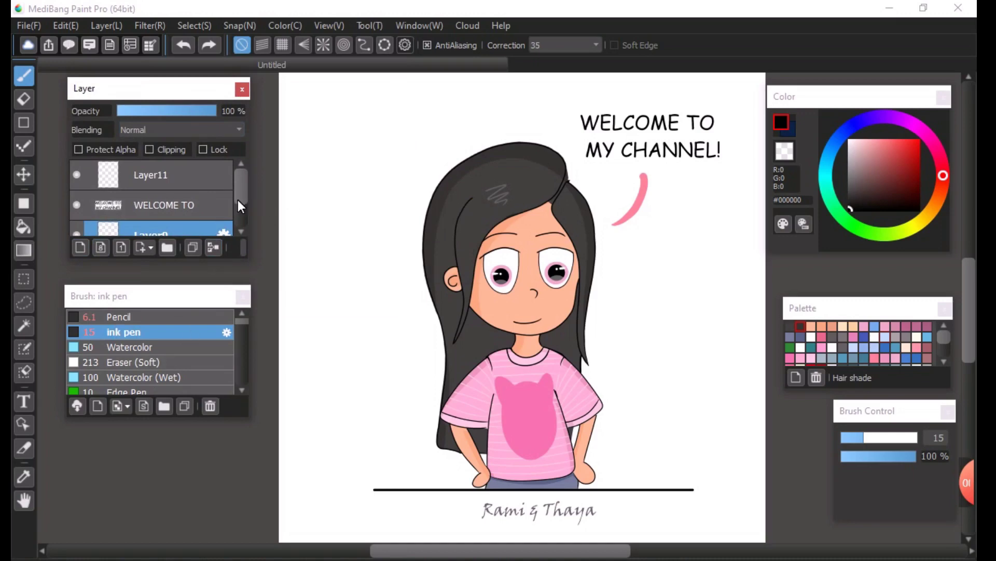
pyautogui.moveTo(238, 195)
pyautogui.mouseDown()
pyautogui.moveTo(238, 206)
pyautogui.moveTo(241, 188)
pyautogui.mouseUp()
pyautogui.moveTo(212, 297); pyautogui.dragTo(214, 344)
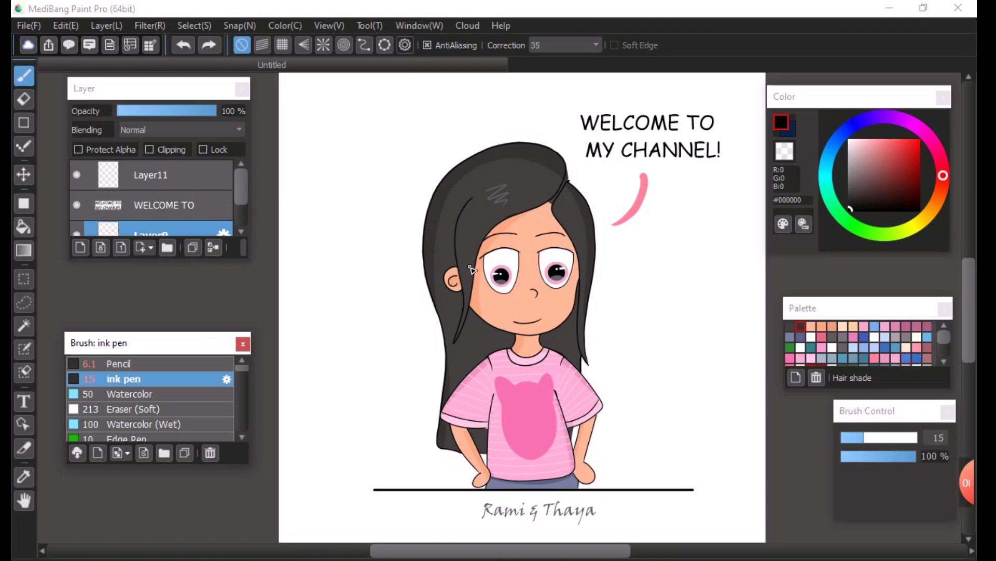
pyautogui.moveTo(206, 346)
pyautogui.mouseDown()
pyautogui.moveTo(345, 272)
pyautogui.moveTo(205, 311)
pyautogui.moveTo(254, 318)
pyautogui.moveTo(289, 184)
pyautogui.moveTo(243, 329)
pyautogui.moveTo(357, 320)
pyautogui.moveTo(260, 312)
pyautogui.moveTo(506, 102)
pyautogui.moveTo(155, 265)
pyautogui.moveTo(165, 301)
pyautogui.moveTo(264, 277)
pyautogui.moveTo(171, 298)
pyautogui.mouseUp()
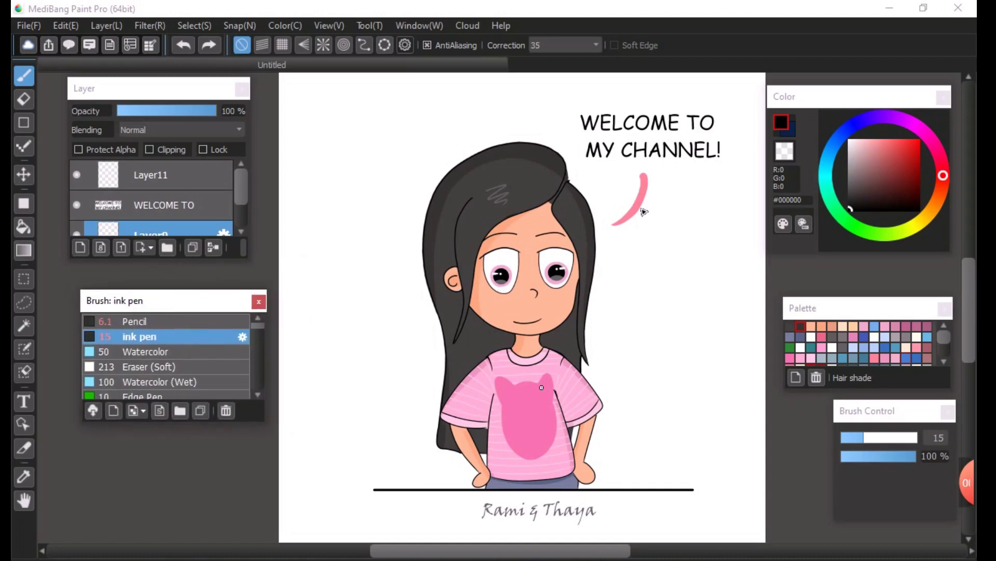
# Draw a small black ink pen squiggle on Layer9 near the canvas edge, below the welcome text.
pyautogui.scroll(5, 644, 210)
pyautogui.scroll(-5, 666, 188)
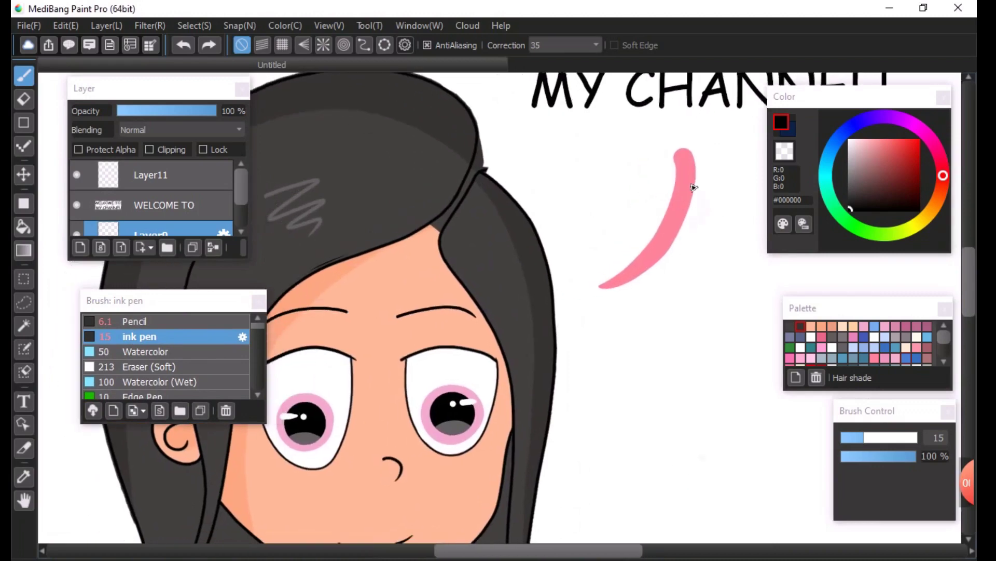
pyautogui.scroll(4, 700, 174)
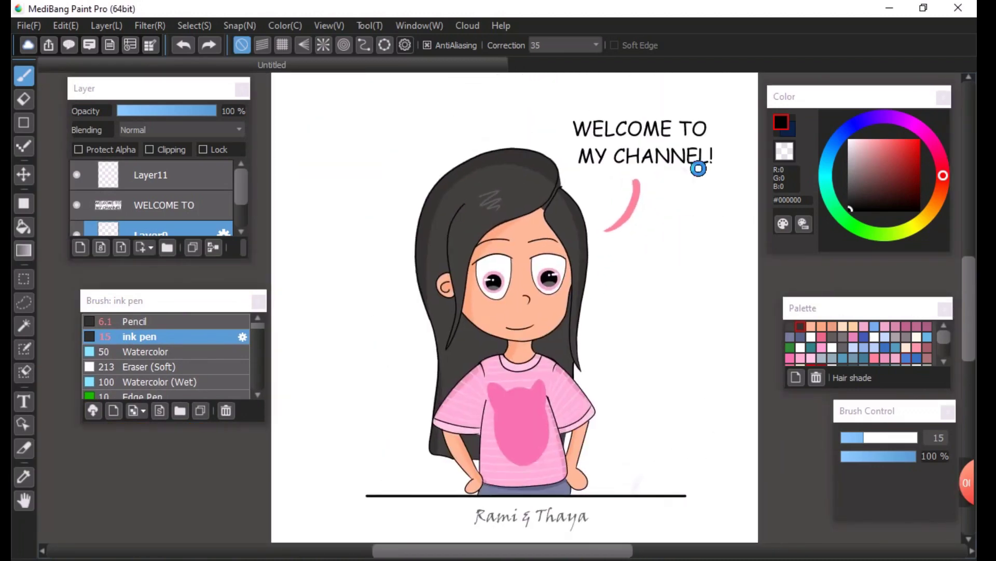
pyautogui.scroll(-3, 567, 489)
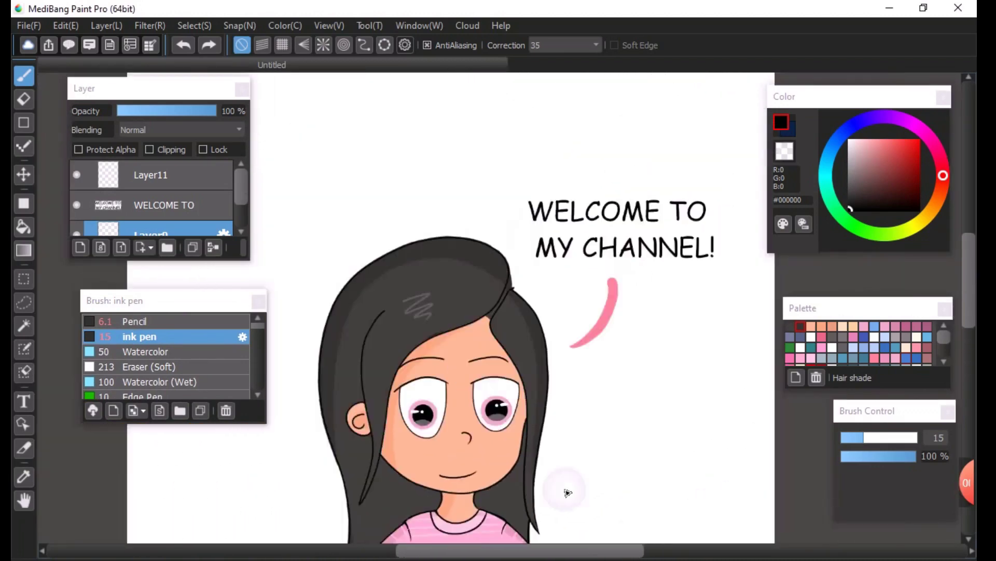
pyautogui.moveTo(666, 336)
pyautogui.mouseDown()
pyautogui.moveTo(674, 322)
pyautogui.moveTo(685, 325)
pyautogui.mouseUp()
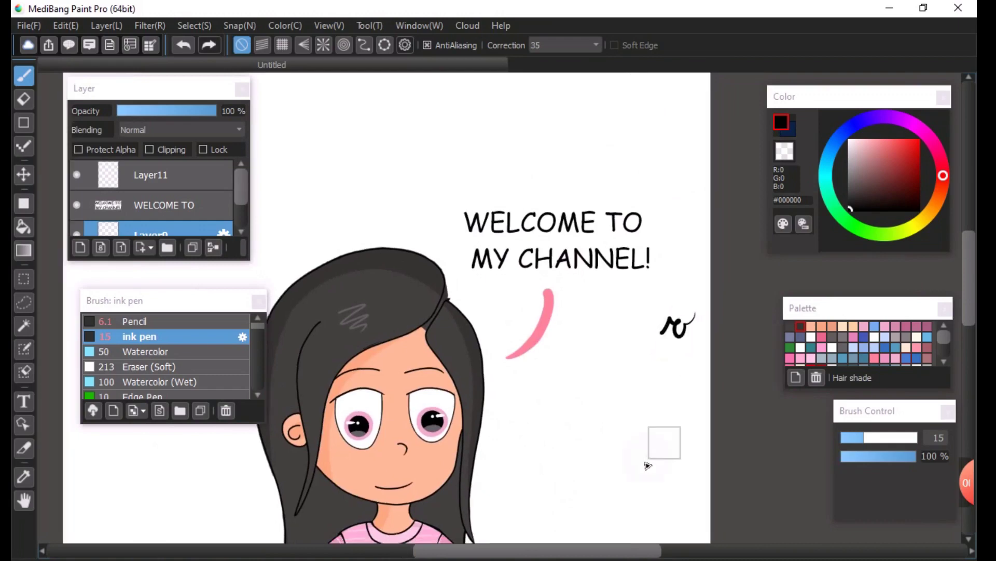
pyautogui.scroll(5, 675, 473)
pyautogui.scroll(-5, 758, 508)
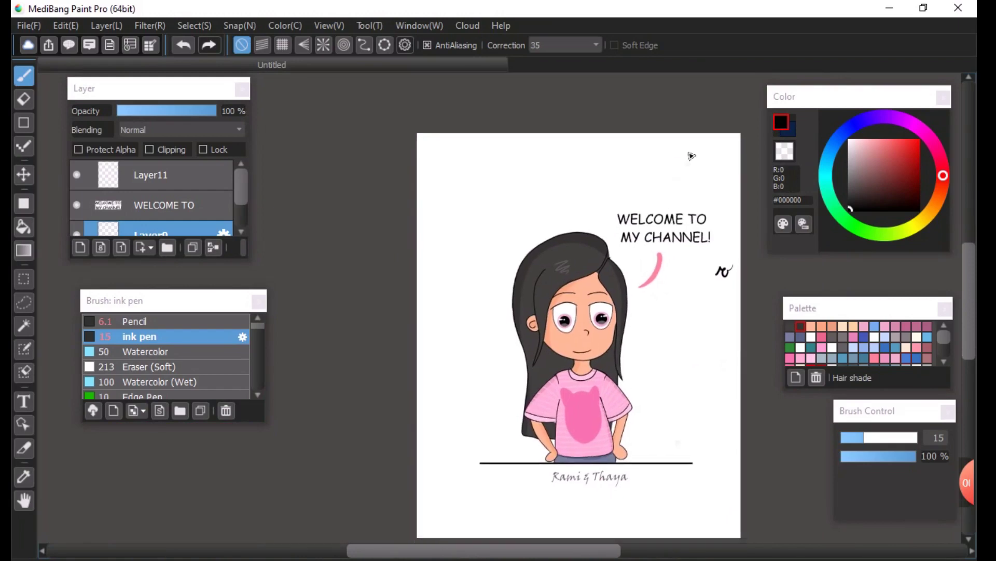
pyautogui.scroll(2, 685, 149)
pyautogui.scroll(-3, 670, 155)
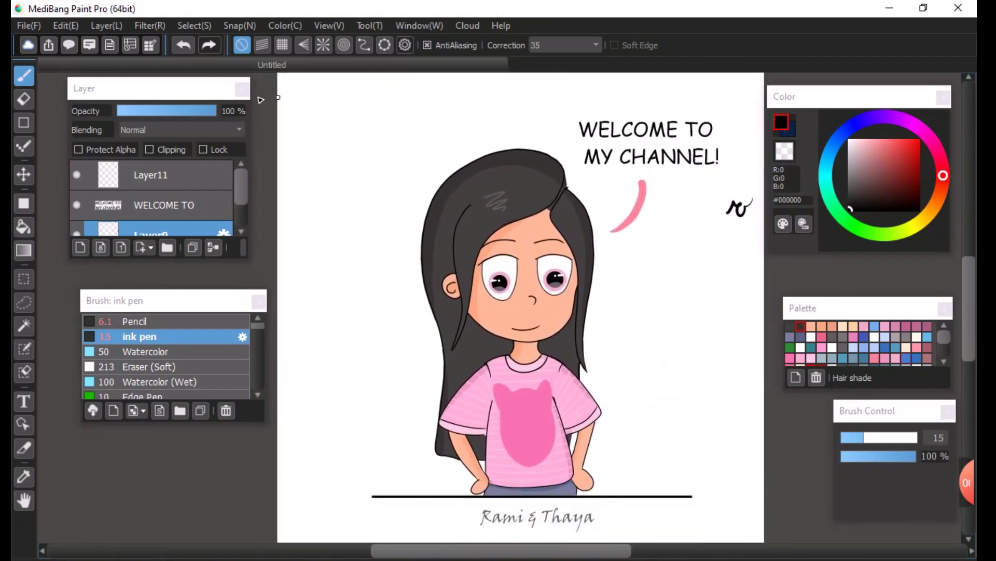
# Dock the Layer, Palette and Brush panels in a column beside the toolbar, with the Color panel next to Layer.
pyautogui.moveTo(216, 94); pyautogui.dragTo(86, 109)
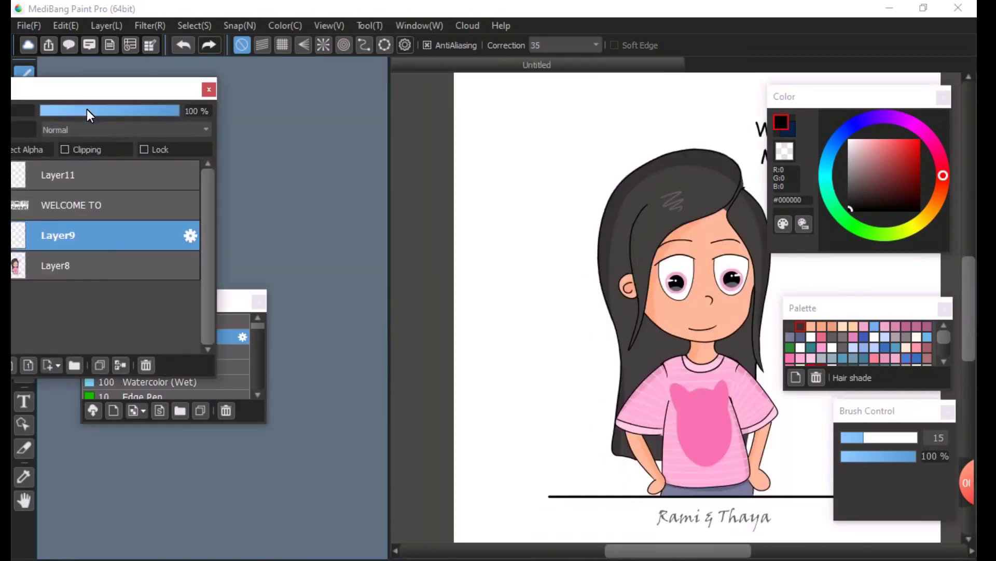
pyautogui.moveTo(394, 116); pyautogui.dragTo(239, 150)
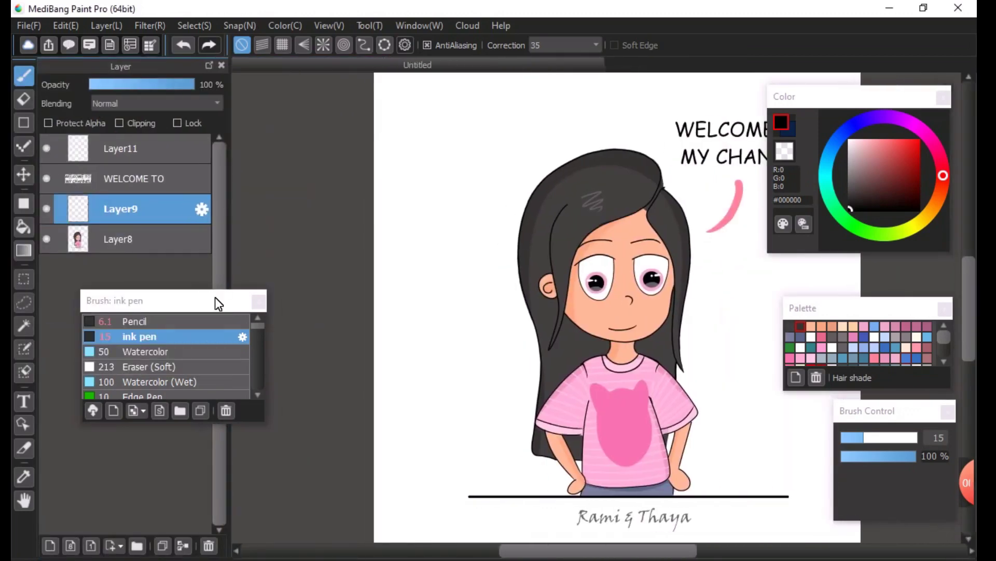
pyautogui.moveTo(215, 297)
pyautogui.mouseDown()
pyautogui.moveTo(363, 244)
pyautogui.moveTo(318, 122)
pyautogui.moveTo(552, 173)
pyautogui.moveTo(395, 204)
pyautogui.moveTo(336, 167)
pyautogui.moveTo(165, 550)
pyautogui.moveTo(145, 486)
pyautogui.moveTo(359, 386)
pyautogui.moveTo(430, 472)
pyautogui.moveTo(104, 499)
pyautogui.moveTo(239, 436)
pyautogui.mouseUp()
pyautogui.moveTo(319, 400)
pyautogui.mouseDown()
pyautogui.moveTo(309, 438)
pyautogui.moveTo(194, 483)
pyautogui.moveTo(356, 410)
pyautogui.moveTo(210, 486)
pyautogui.moveTo(160, 470)
pyautogui.moveTo(193, 494)
pyautogui.mouseUp()
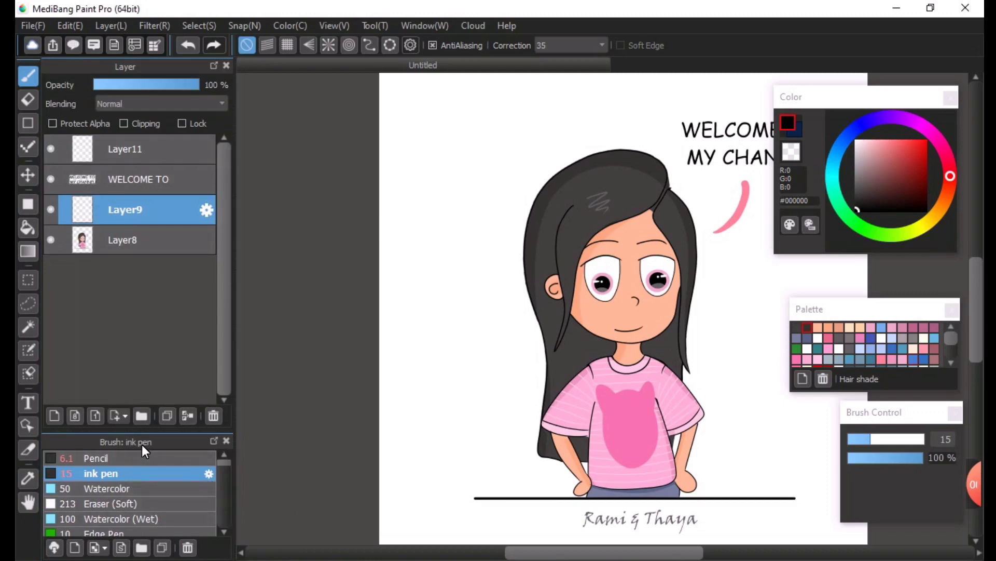
pyautogui.moveTo(843, 308); pyautogui.dragTo(154, 383)
pyautogui.moveTo(839, 89); pyautogui.dragTo(231, 172)
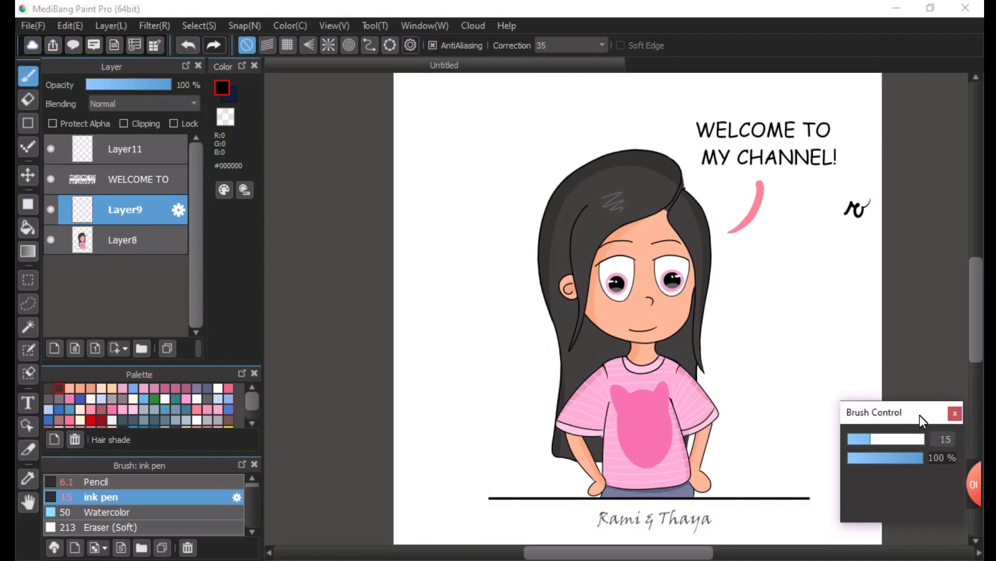
# Dock the Brush Control panel between the Layer and Palette panels.
pyautogui.moveTo(920, 415)
pyautogui.mouseDown()
pyautogui.moveTo(982, 382)
pyautogui.moveTo(979, 398)
pyautogui.mouseUp()
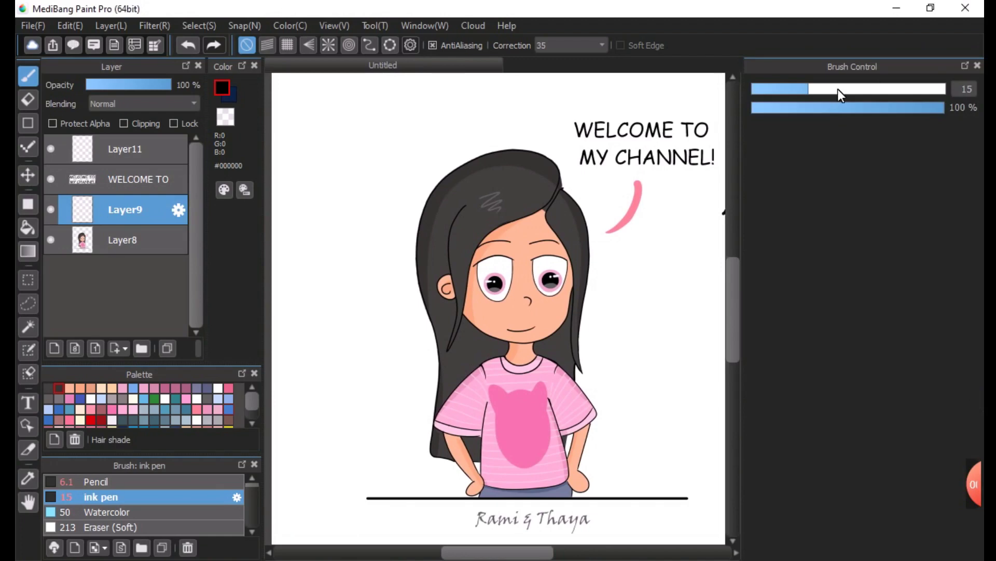
pyautogui.click(965, 66)
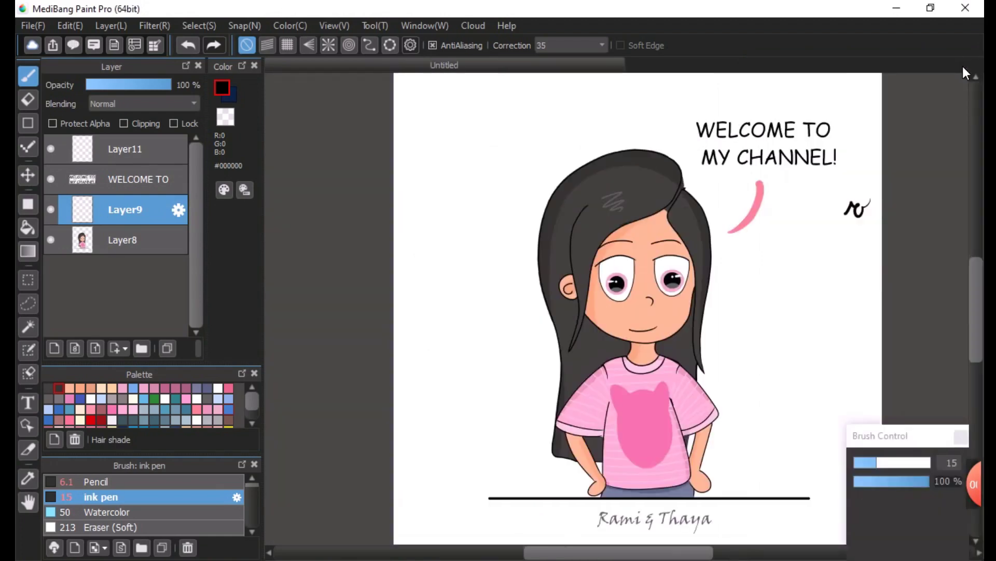
pyautogui.moveTo(893, 432)
pyautogui.mouseDown()
pyautogui.moveTo(965, 410)
pyautogui.moveTo(868, 396)
pyautogui.moveTo(928, 407)
pyautogui.moveTo(787, 135)
pyautogui.moveTo(636, 119)
pyautogui.mouseUp()
pyautogui.moveTo(701, 115); pyautogui.dragTo(860, 119)
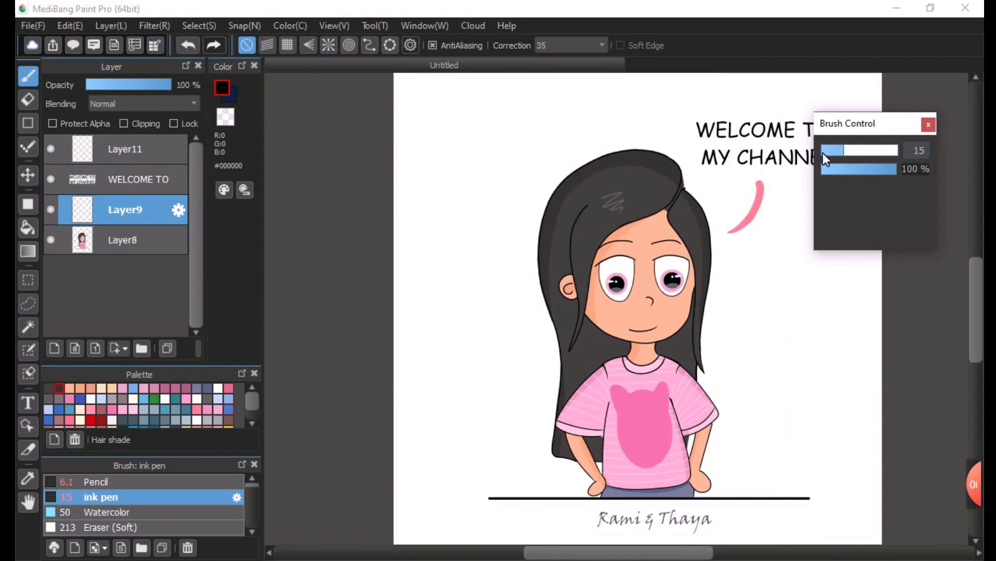
pyautogui.moveTo(856, 125)
pyautogui.mouseDown()
pyautogui.moveTo(211, 379)
pyautogui.moveTo(195, 371)
pyautogui.mouseUp()
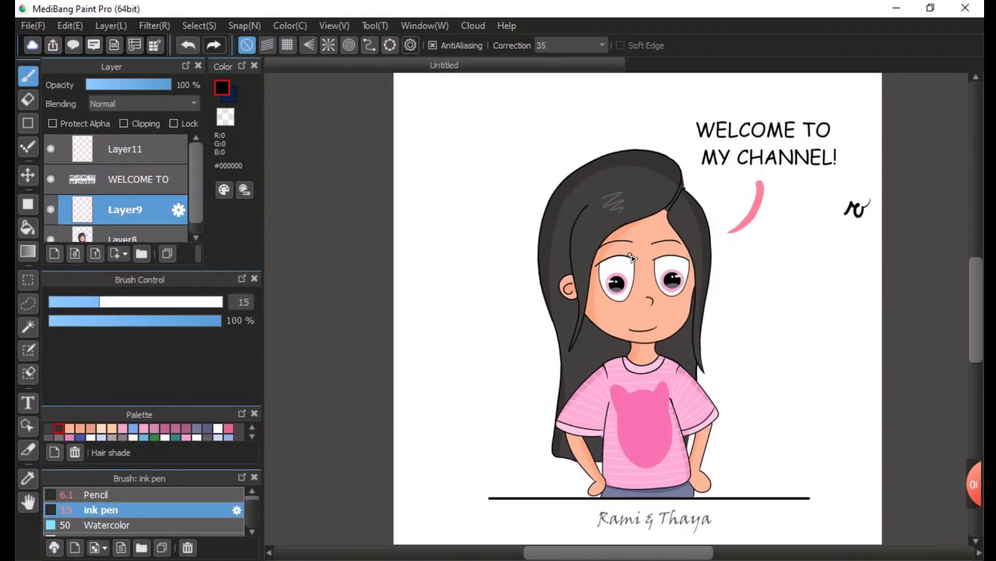
pyautogui.scroll(2, 772, 422)
pyautogui.scroll(1, 721, 510)
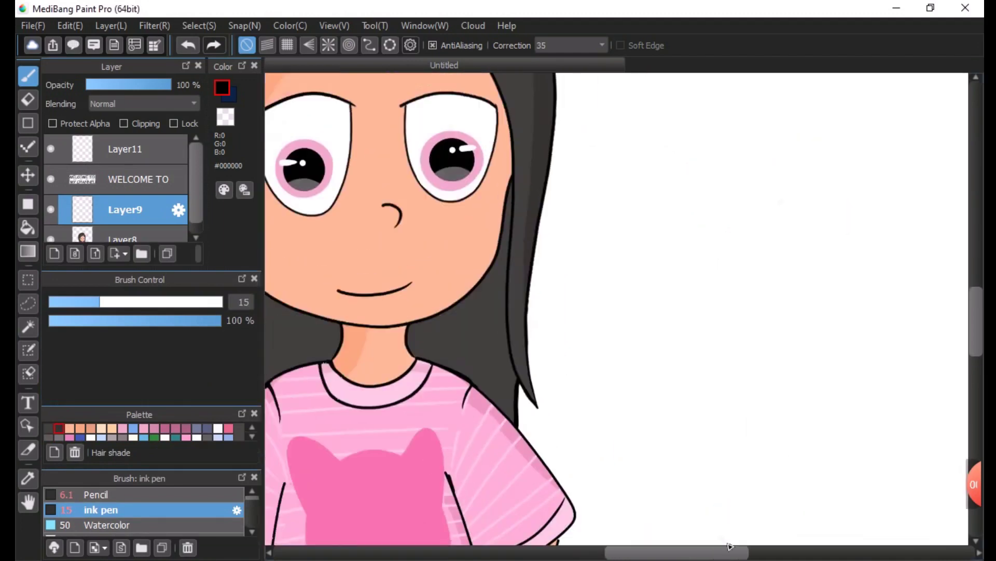
pyautogui.scroll(-3, 790, 494)
pyautogui.scroll(3, 778, 521)
pyautogui.scroll(-4, 772, 529)
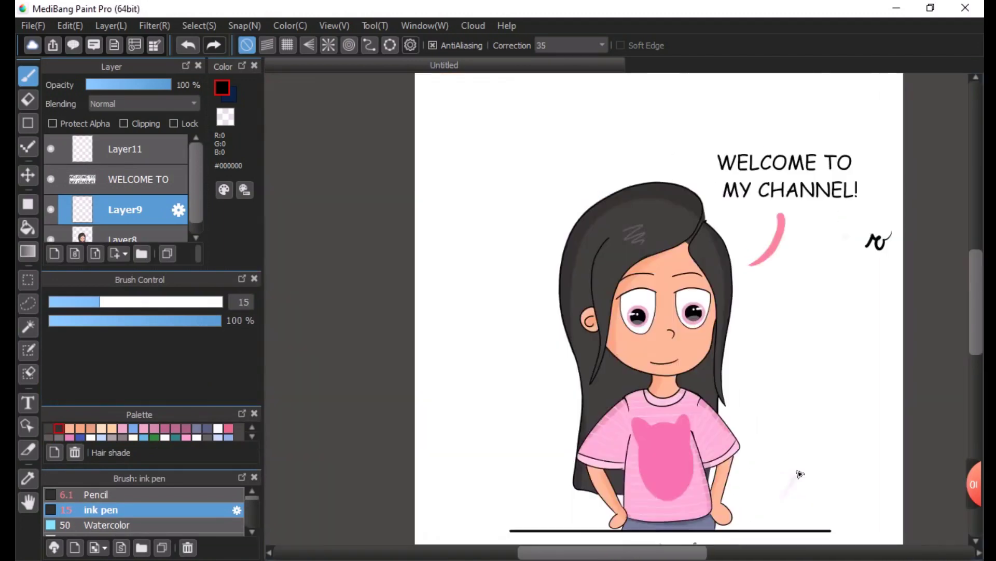
pyautogui.scroll(3, 778, 453)
pyautogui.scroll(-2, 759, 467)
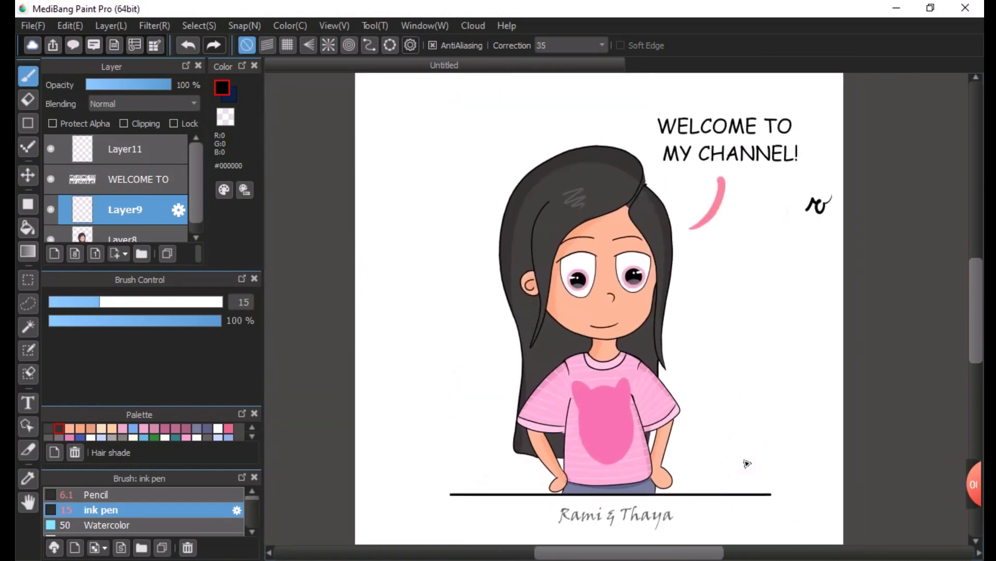
pyautogui.scroll(-2, 748, 463)
pyautogui.scroll(2, 734, 474)
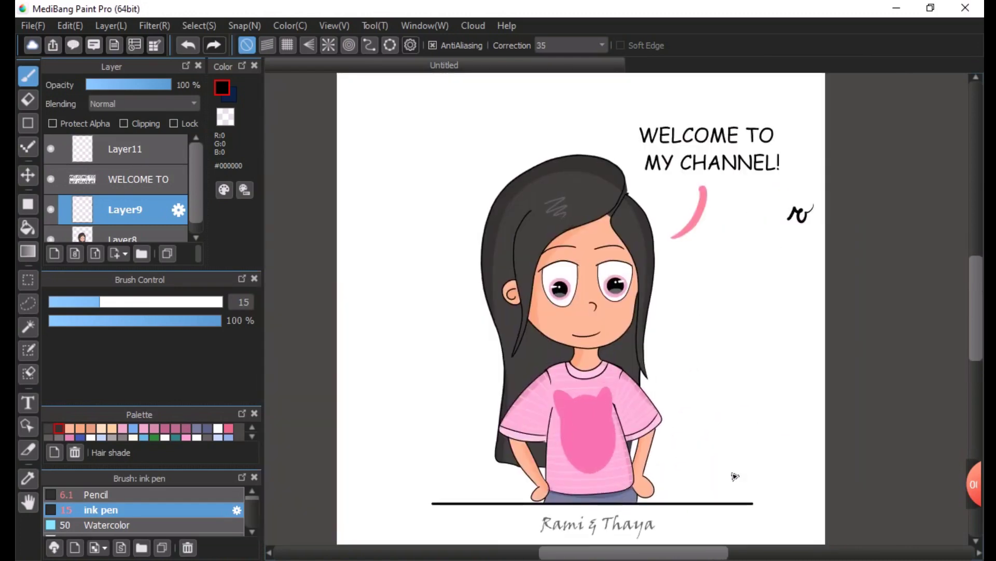
pyautogui.scroll(-1, 735, 475)
pyautogui.scroll(1, 752, 460)
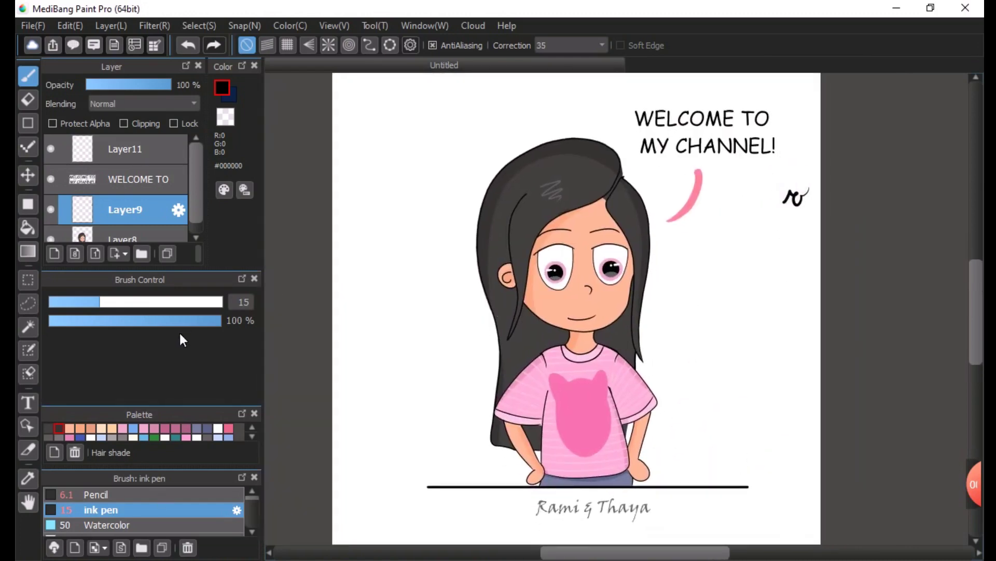
# Undock the Brush Control panel and close it along with the Palette, Brush, Color and Layer panels.
pyautogui.click(238, 281)
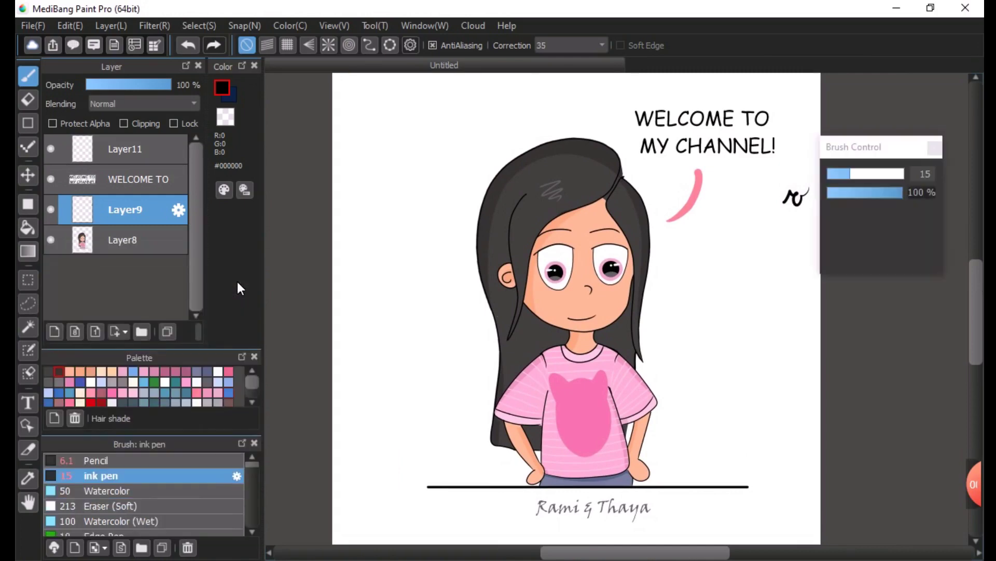
pyautogui.click(255, 359)
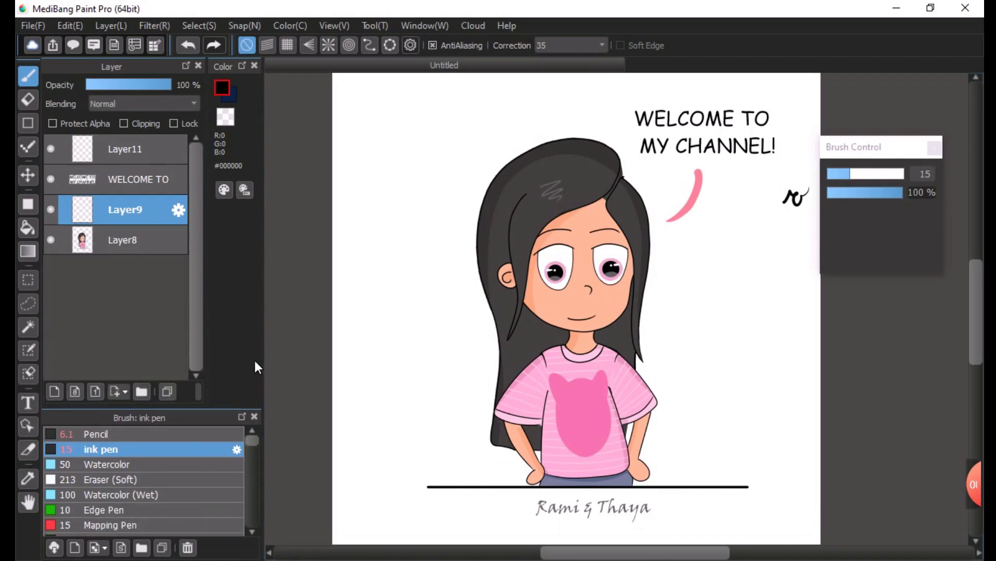
pyautogui.click(254, 417)
pyautogui.click(255, 66)
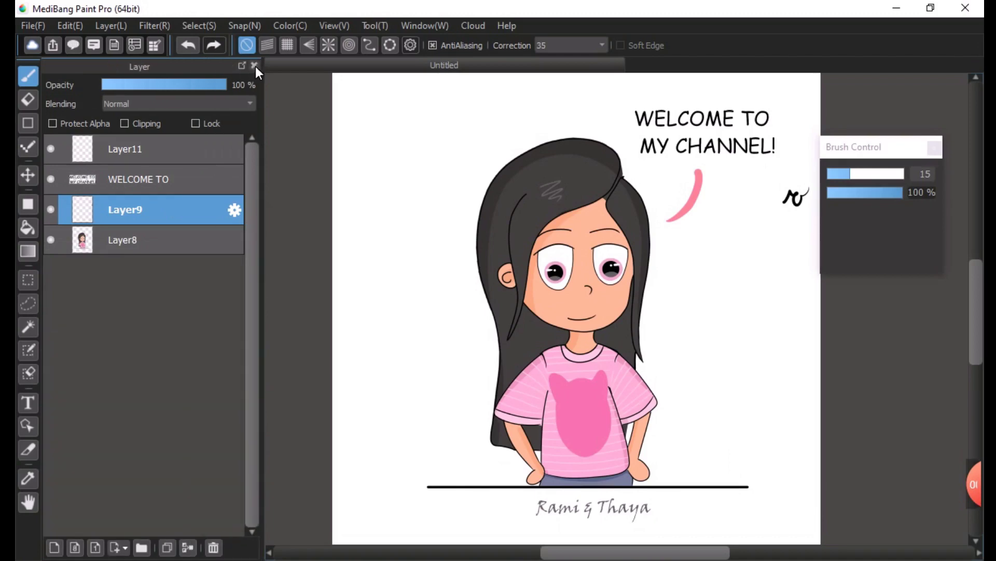
pyautogui.click(257, 68)
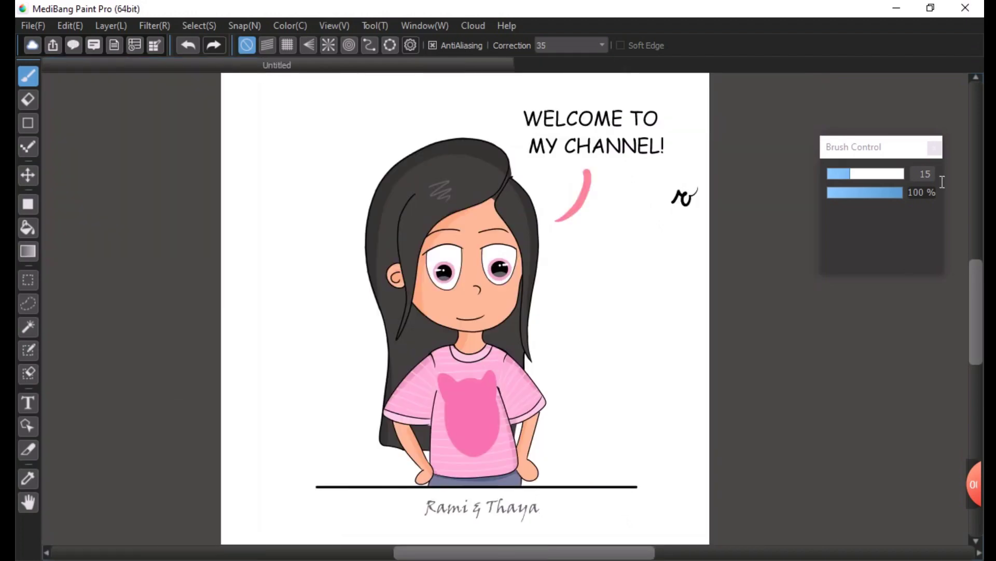
pyautogui.click(934, 152)
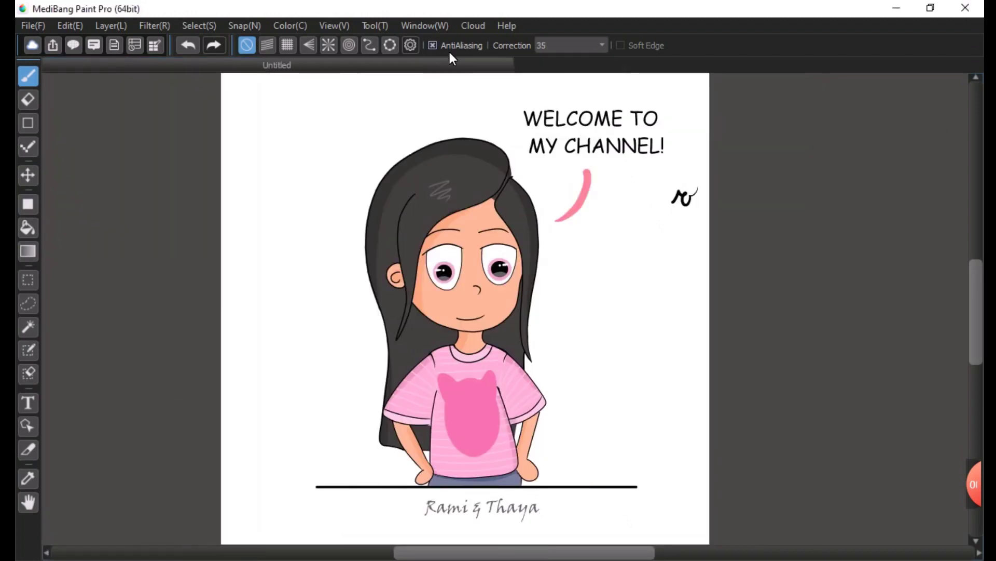
# Show the Color panel again and float it in the empty area beside the canvas.
pyautogui.click(441, 24)
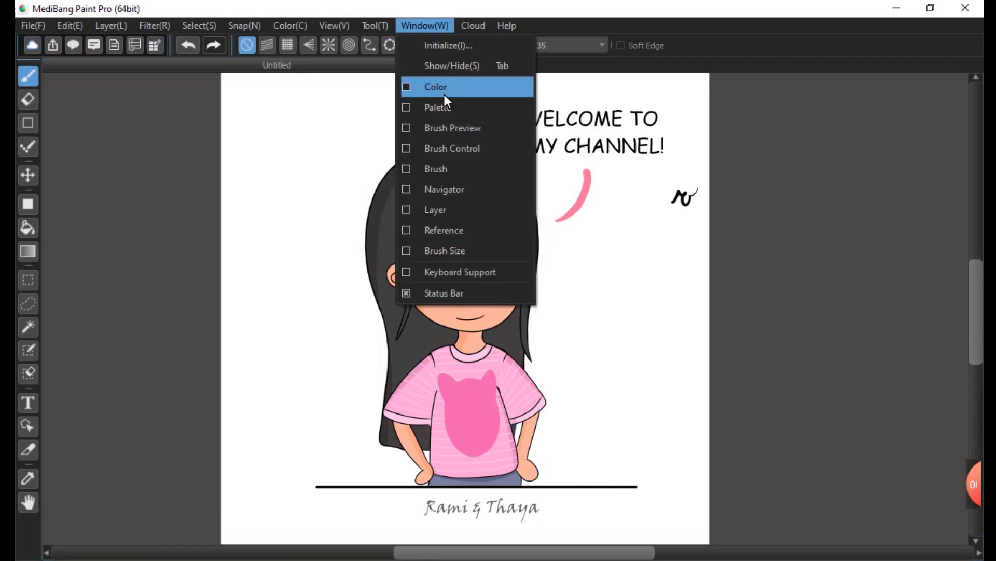
pyautogui.click(406, 87)
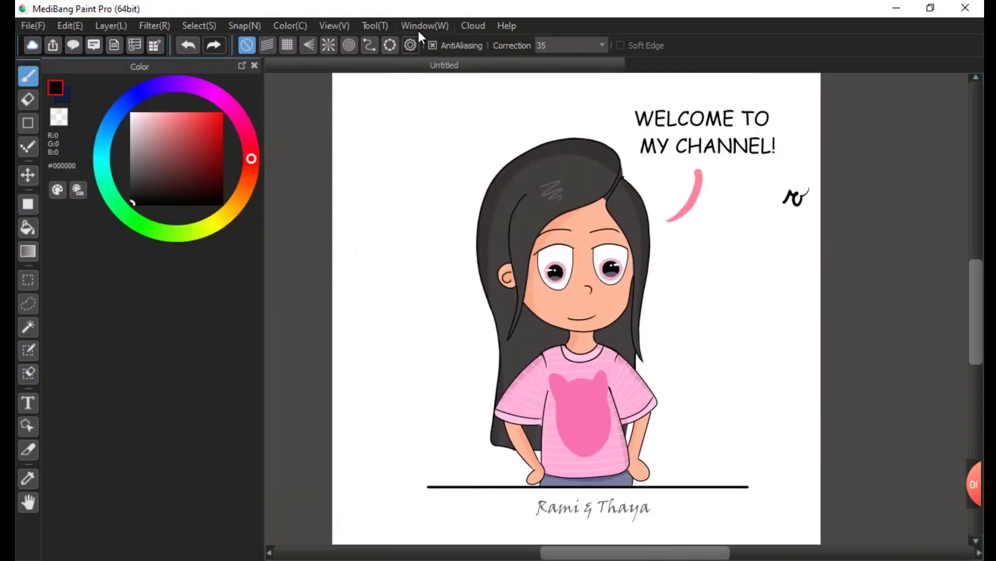
pyautogui.click(241, 66)
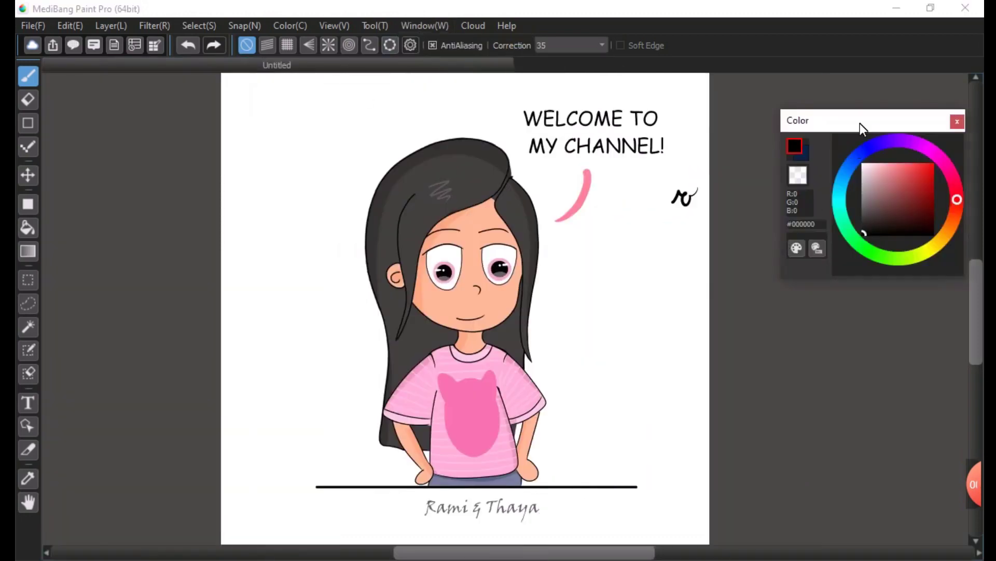
pyautogui.moveTo(860, 123); pyautogui.dragTo(848, 101)
# Show the Palette panel again and undock it so that it floats below the Color panel.
pyautogui.click(441, 26)
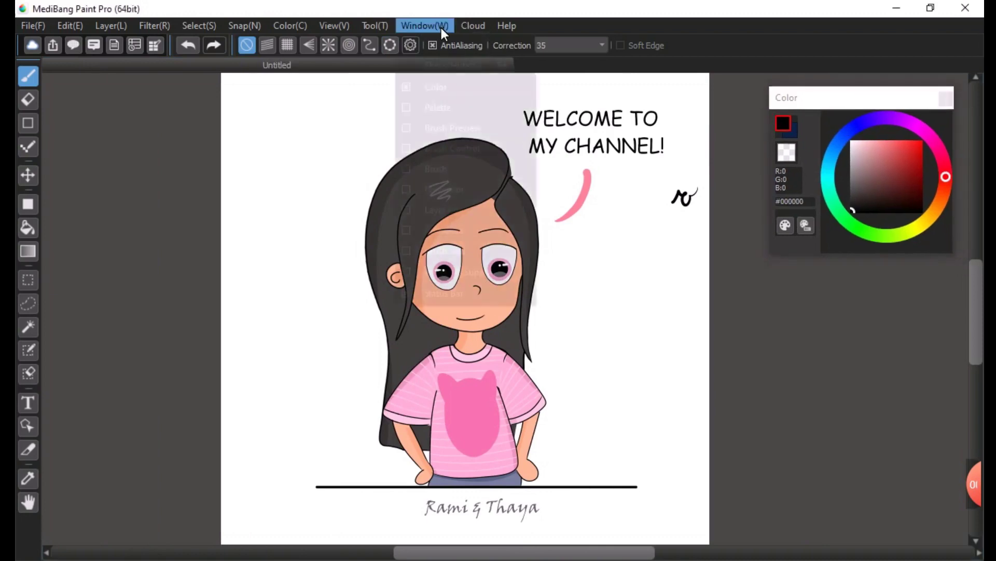
pyautogui.click(449, 106)
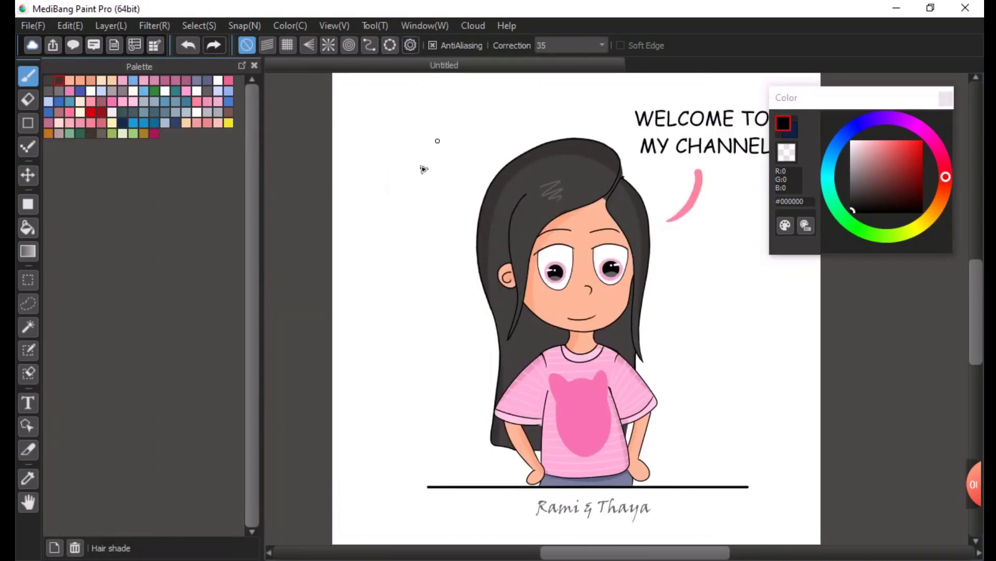
pyautogui.click(241, 65)
# Show the Brush Control and Brush panels again and undock the Brush panel so that it floats.
pyautogui.click(438, 26)
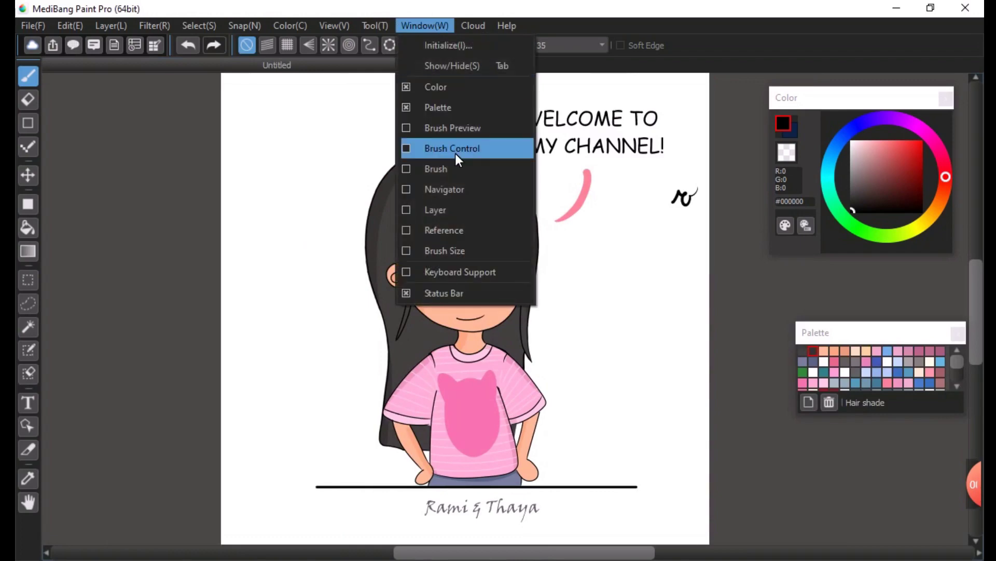
pyautogui.click(453, 148)
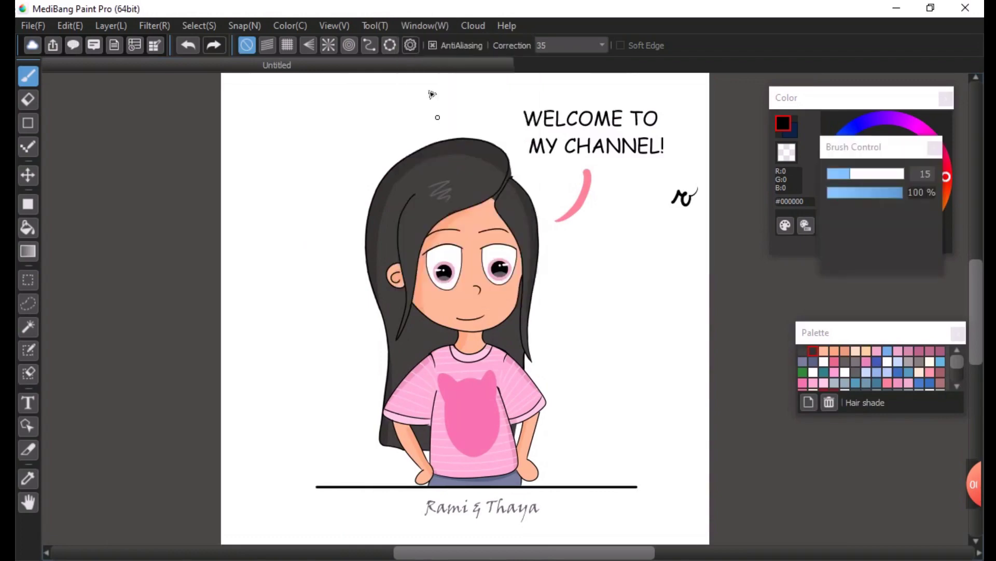
pyautogui.click(427, 24)
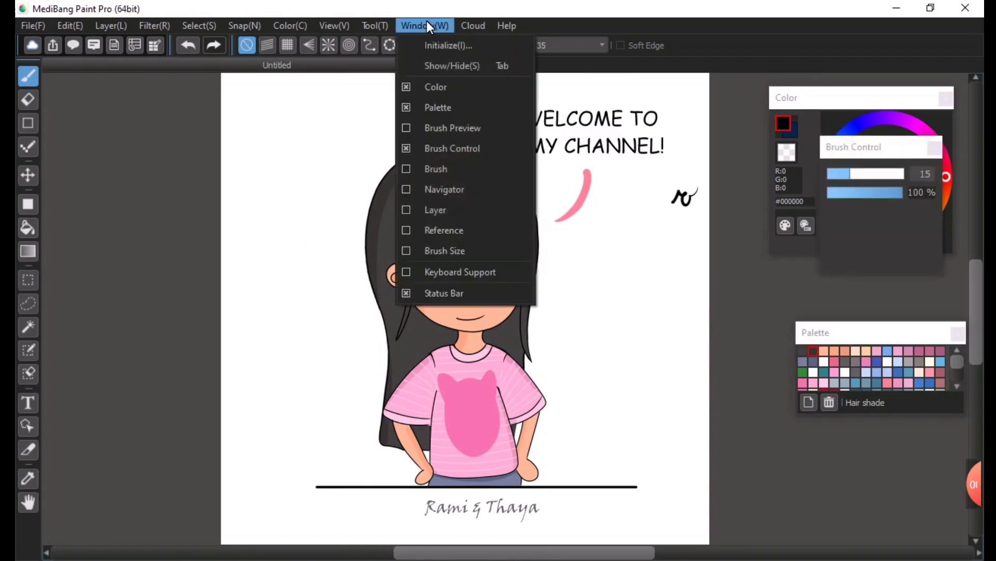
pyautogui.click(458, 169)
pyautogui.click(241, 64)
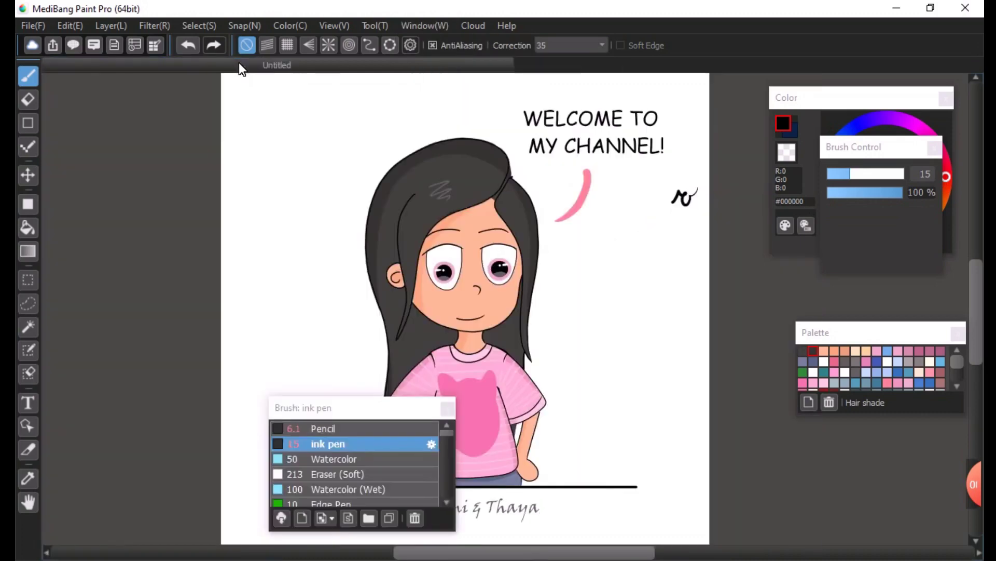
# Show the Layer panel again, undock it and float it in the empty area beside the toolbar.
pyautogui.click(444, 21)
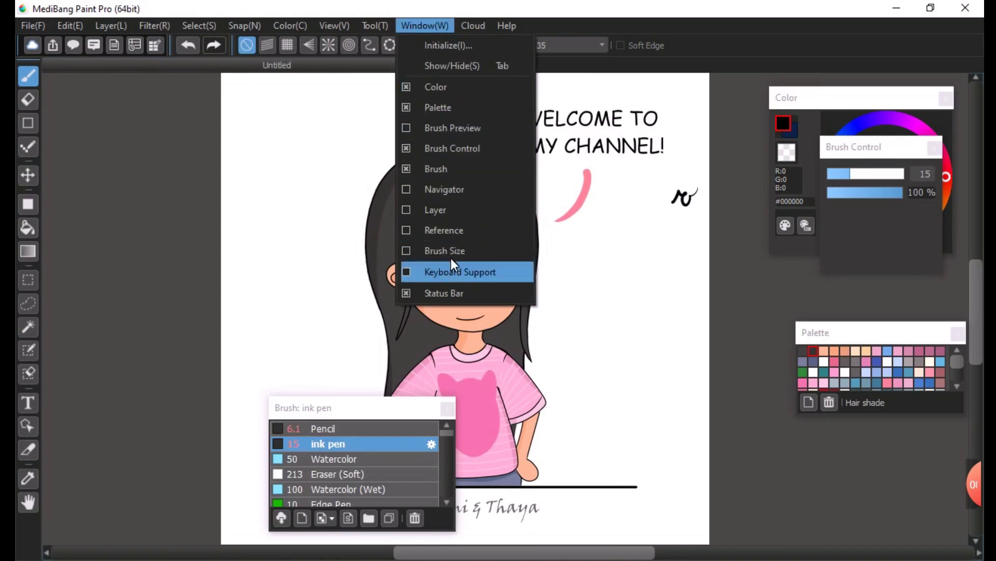
pyautogui.click(450, 210)
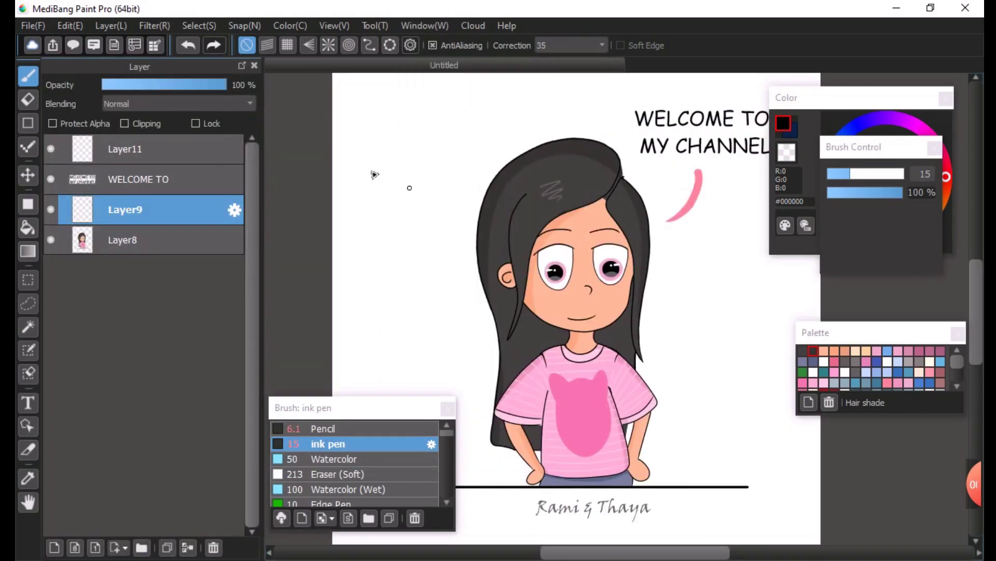
pyautogui.click(242, 67)
pyautogui.moveTo(204, 118); pyautogui.dragTo(193, 108)
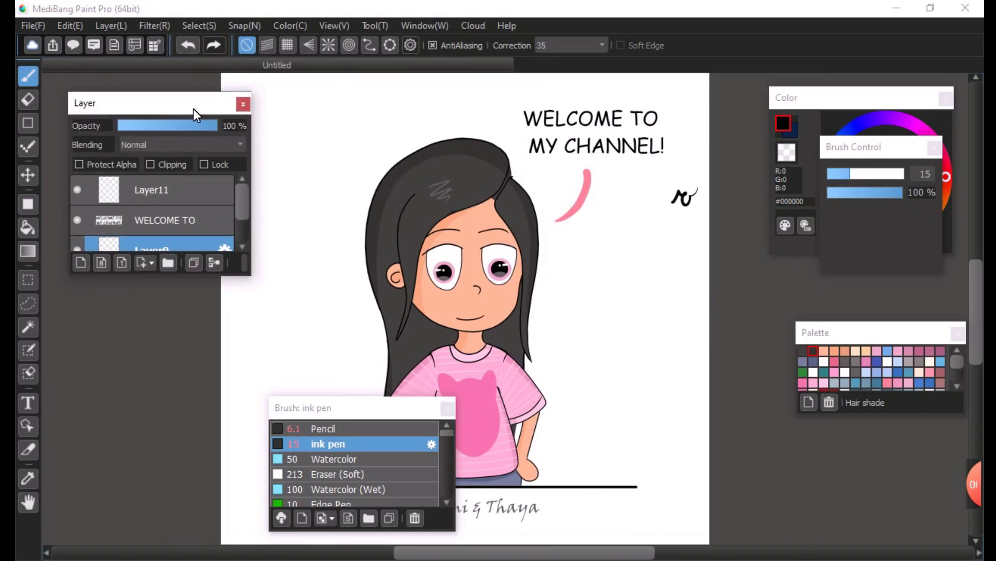
# Place the Brush panel directly below the Layer panel, and the Brush Control panel between the Color panel and a lowered Palette panel.
pyautogui.moveTo(344, 409); pyautogui.dragTo(136, 302)
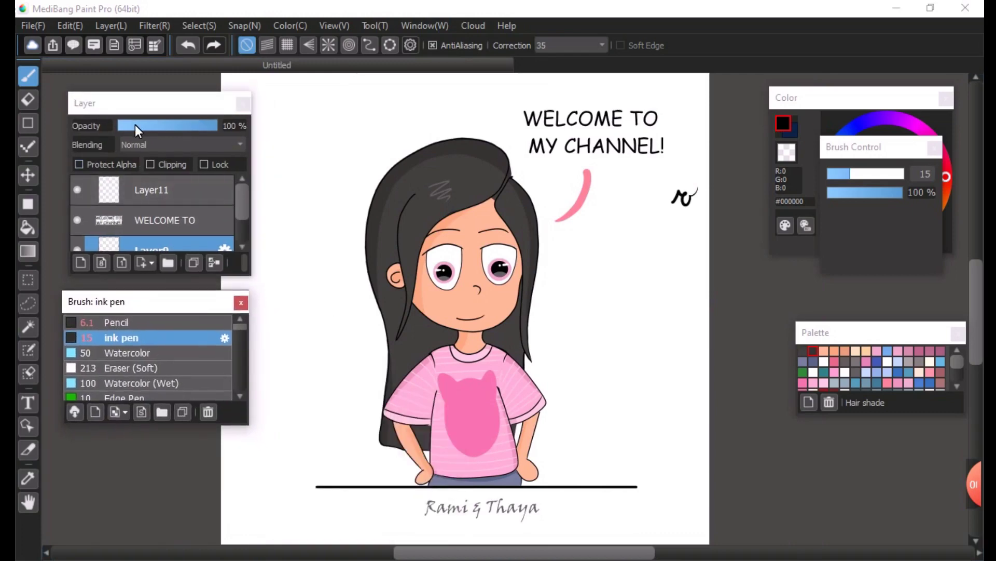
pyautogui.moveTo(136, 125); pyautogui.dragTo(236, 122)
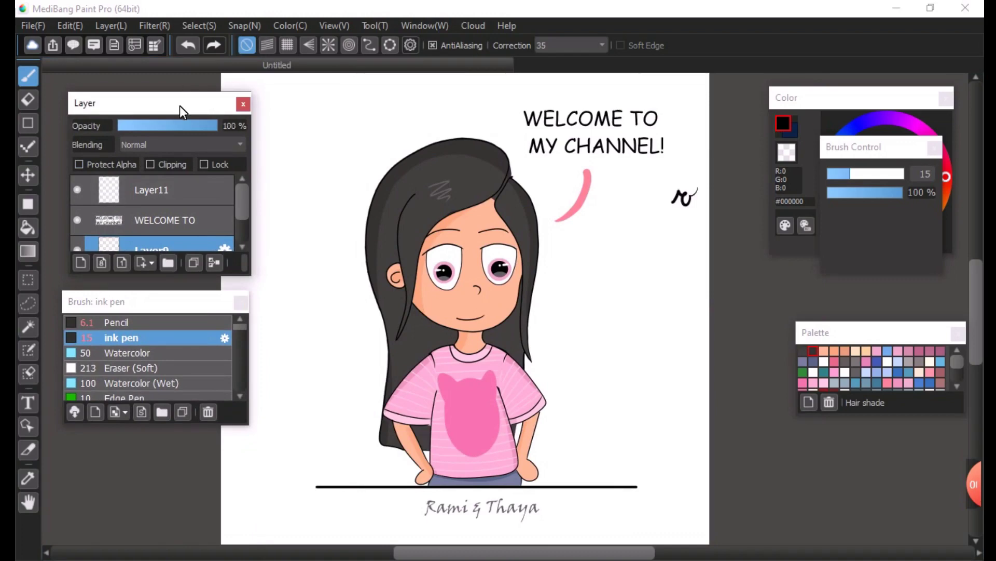
pyautogui.moveTo(179, 107); pyautogui.dragTo(166, 102)
pyautogui.moveTo(214, 305); pyautogui.dragTo(201, 295)
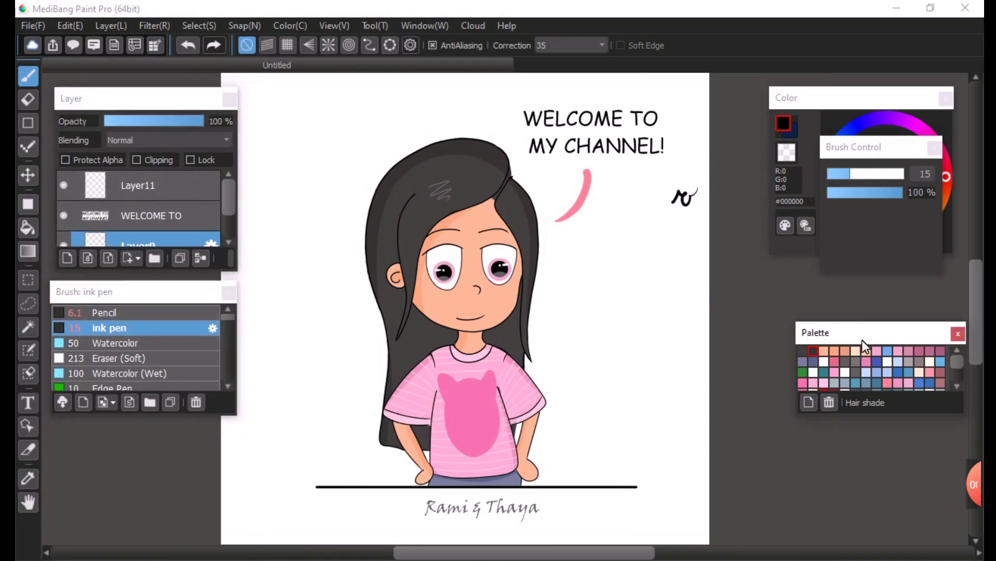
pyautogui.moveTo(865, 339); pyautogui.dragTo(850, 423)
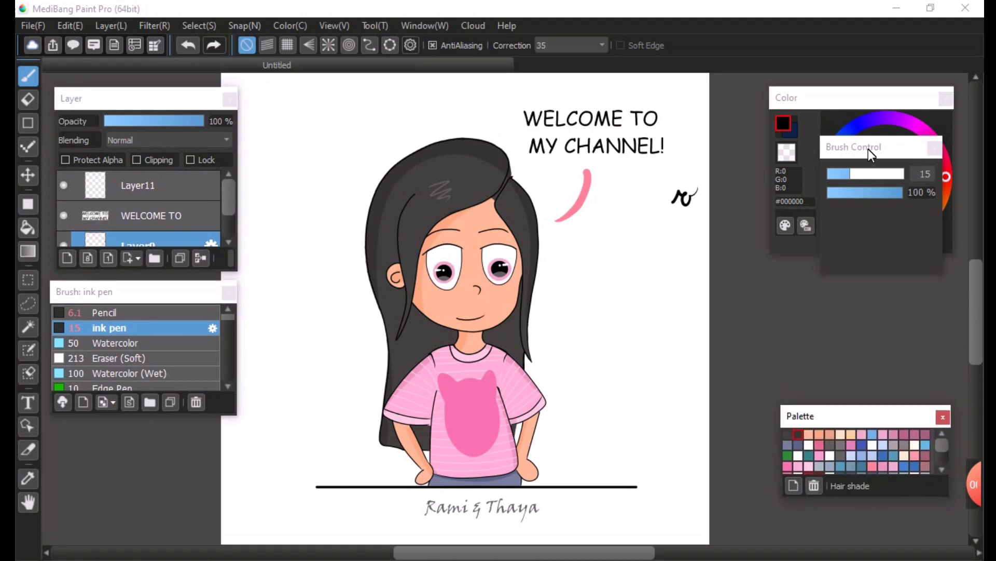
pyautogui.moveTo(869, 149)
pyautogui.mouseDown()
pyautogui.moveTo(868, 293)
pyautogui.moveTo(873, 255)
pyautogui.moveTo(874, 268)
pyautogui.mouseUp()
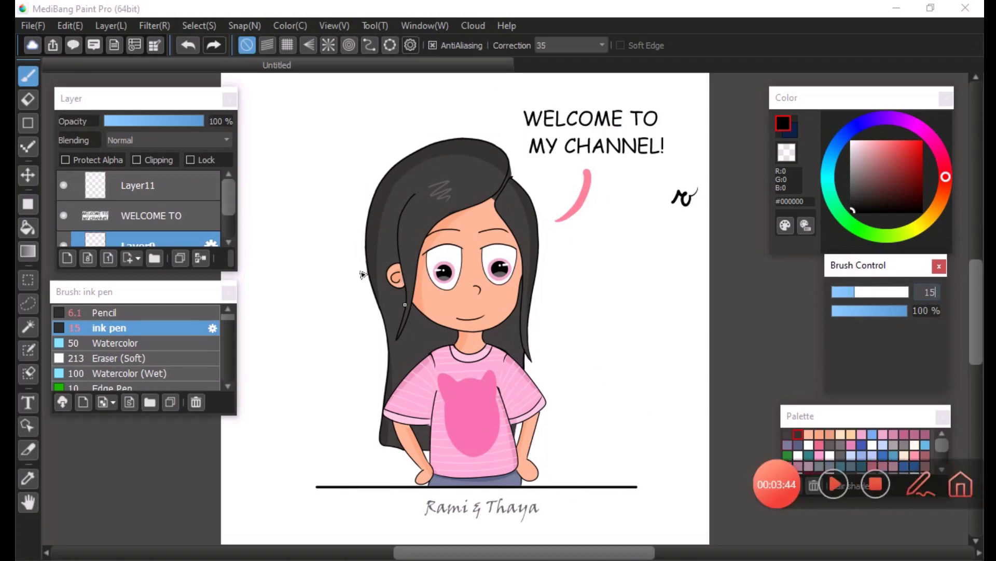
pyautogui.click(35, 23)
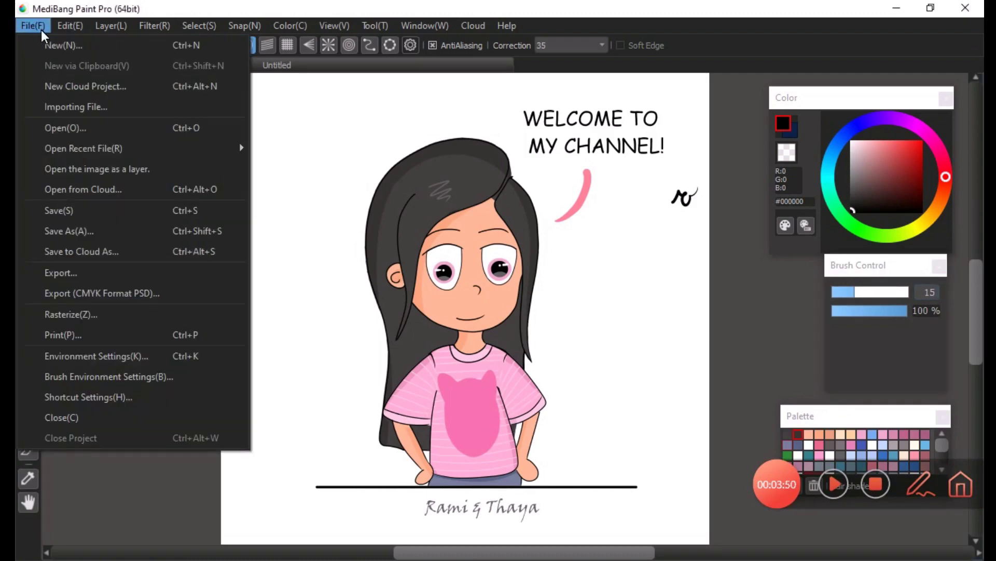
pyautogui.click(47, 42)
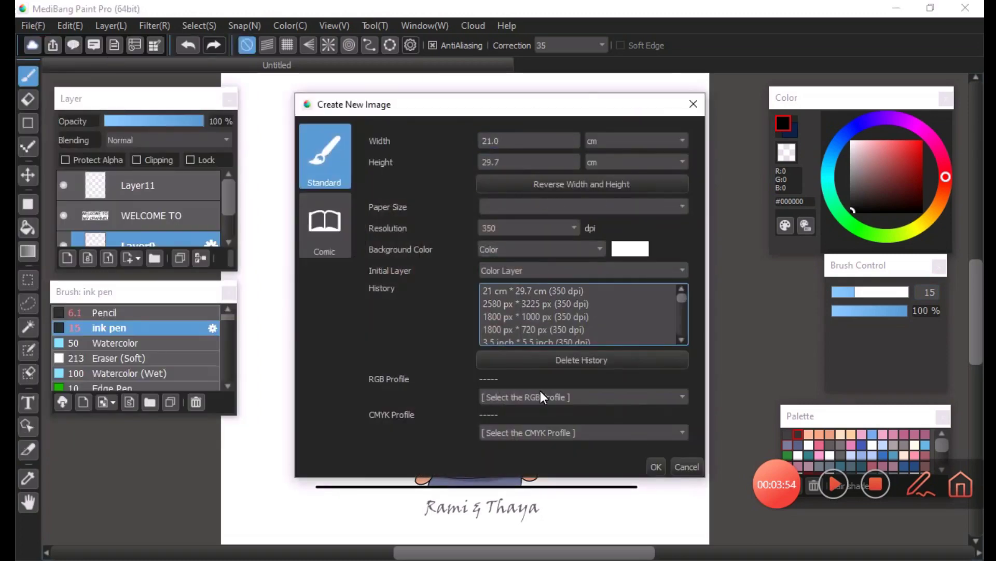
pyautogui.click(694, 104)
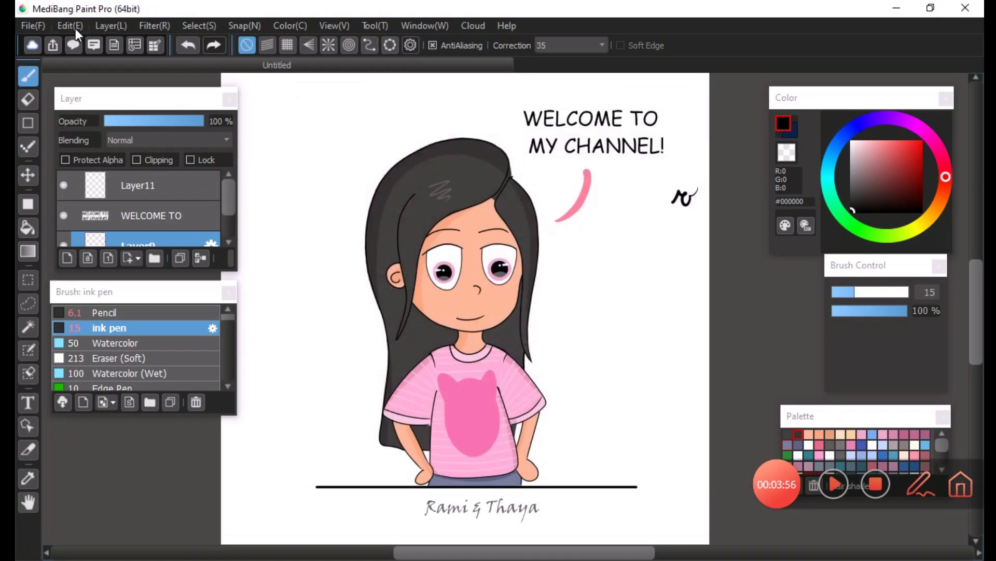
# Start a new image, set its width unit to pixel and look through the paper size presets.
pyautogui.click(39, 29)
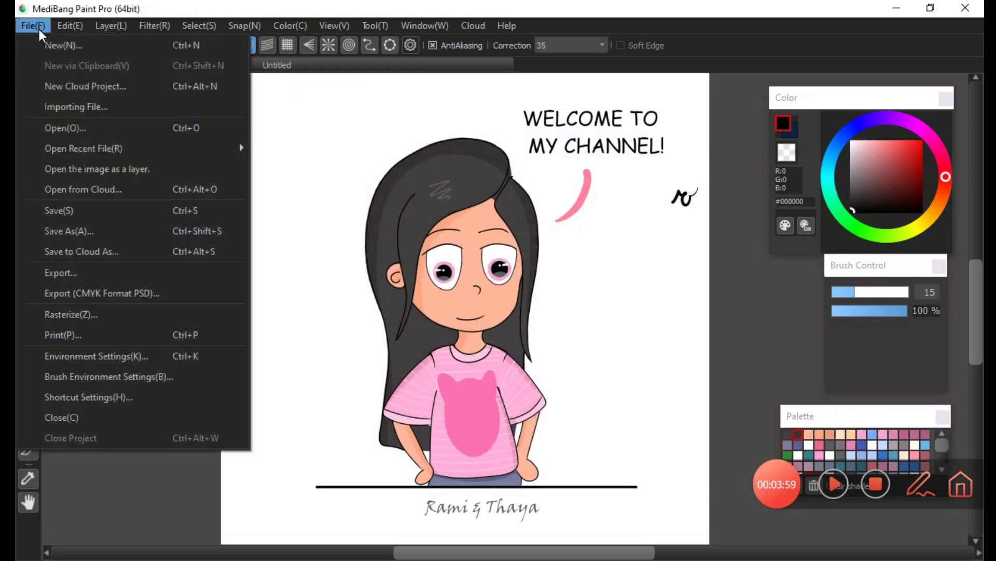
pyautogui.click(56, 49)
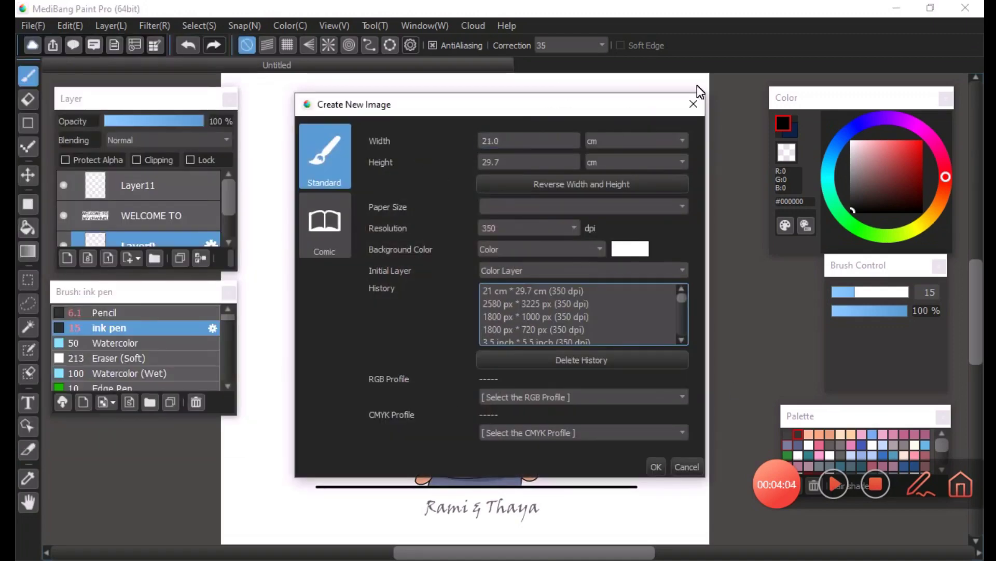
pyautogui.moveTo(618, 111); pyautogui.dragTo(606, 129)
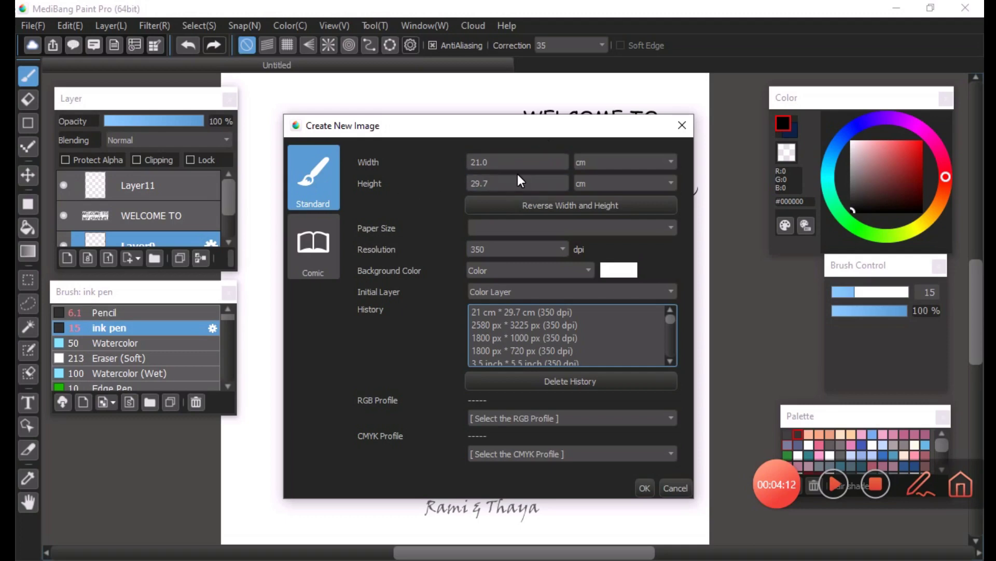
pyautogui.moveTo(469, 126); pyautogui.dragTo(452, 98)
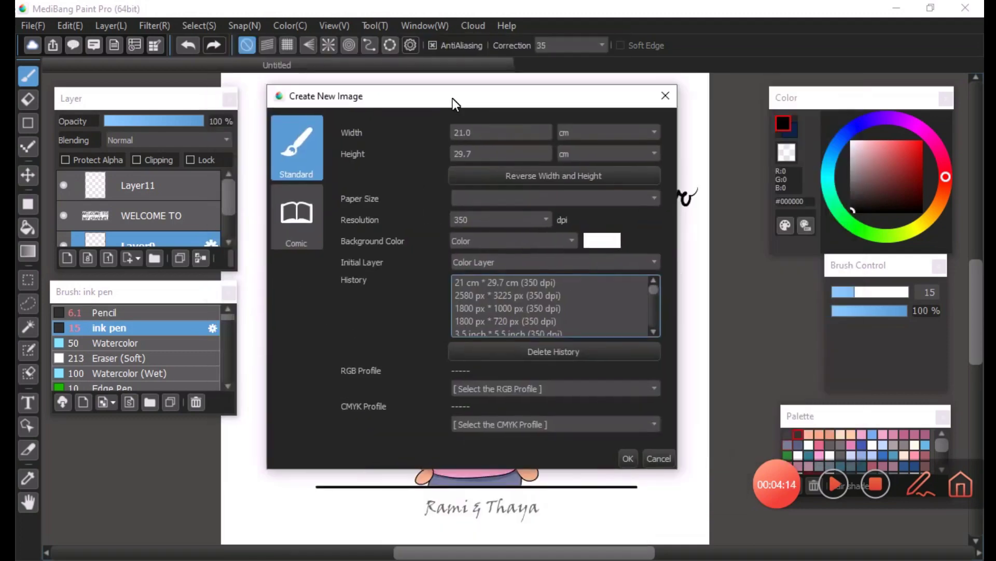
pyautogui.click(575, 131)
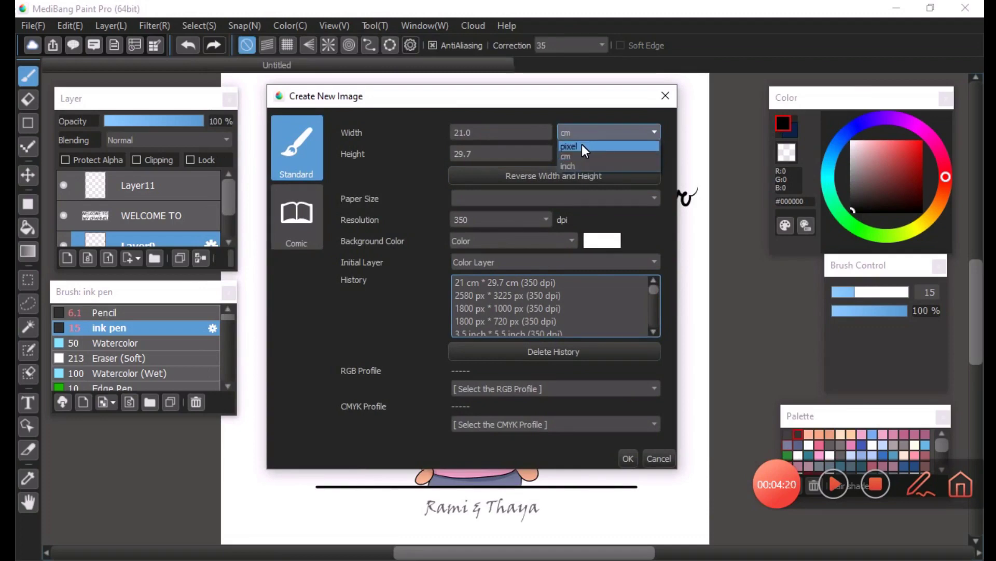
pyautogui.click(581, 146)
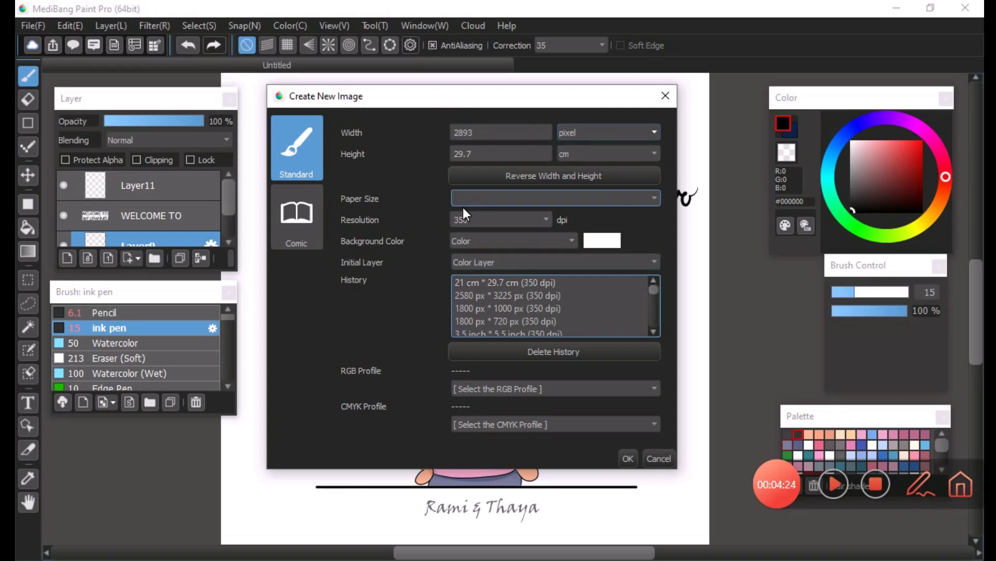
pyautogui.click(473, 197)
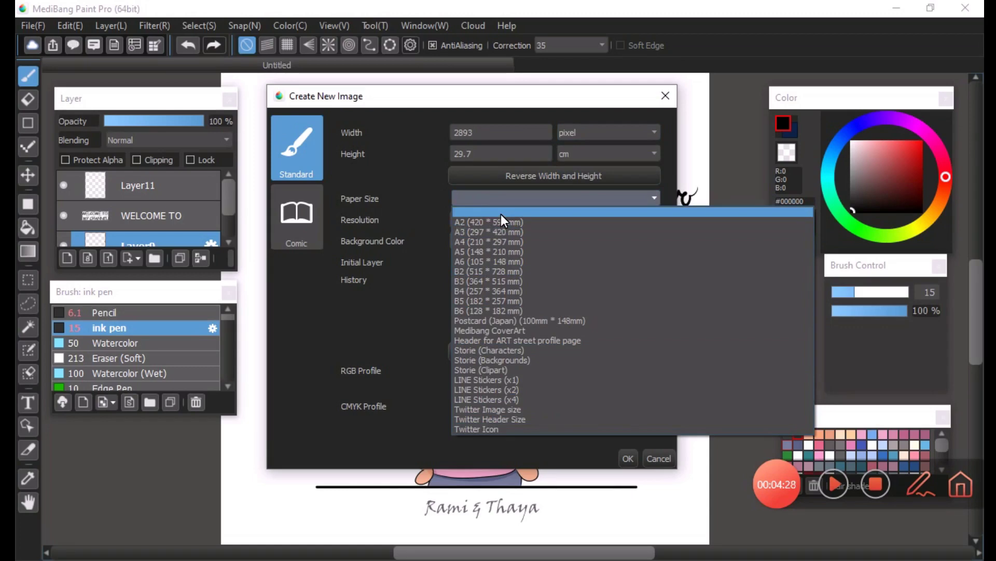
pyautogui.click(422, 187)
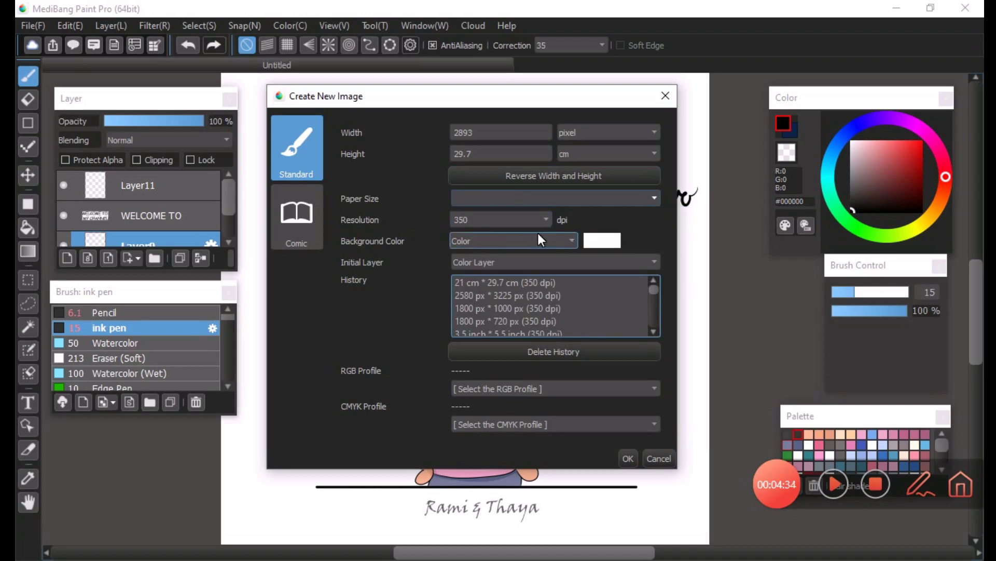
# Give the new image a transparent background and create it with the 2580 px * 3225 px (350 dpi) size from the history.
pyautogui.click(579, 238)
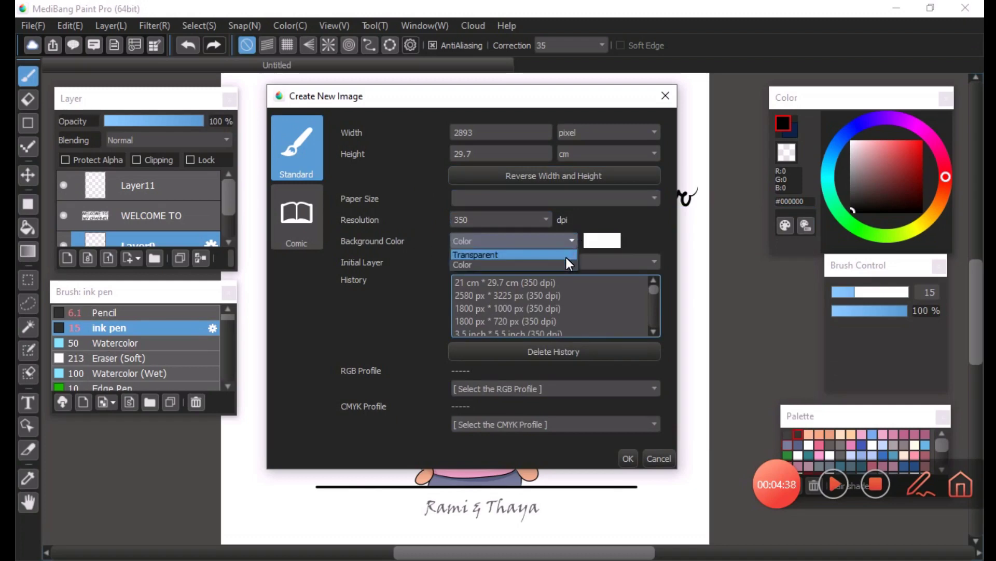
pyautogui.click(567, 254)
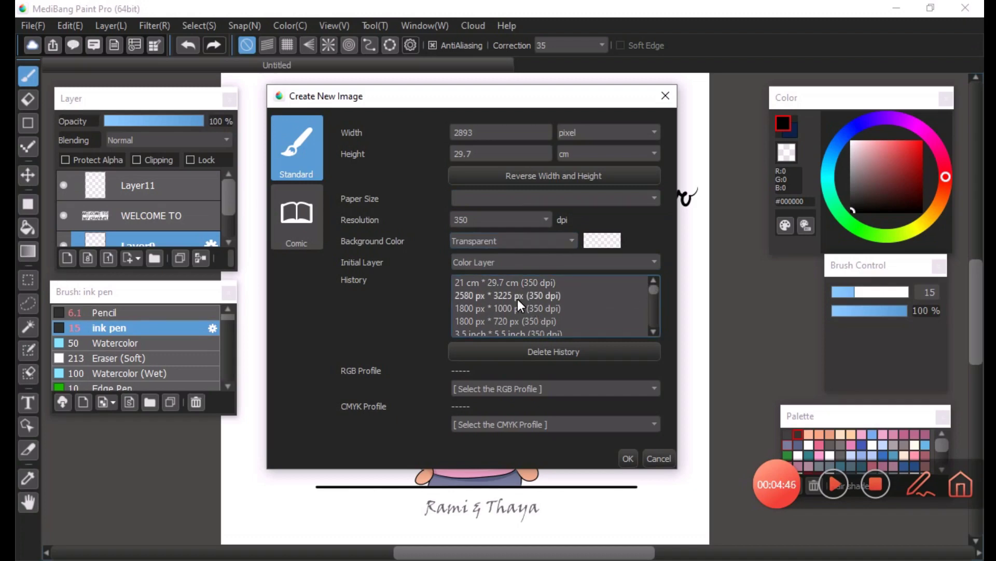
pyautogui.click(486, 300)
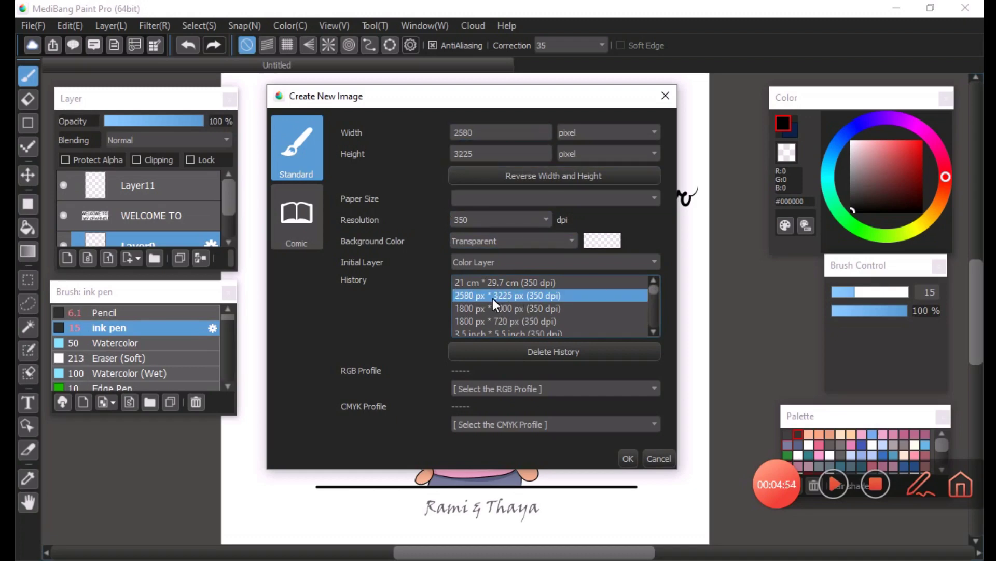
pyautogui.click(628, 457)
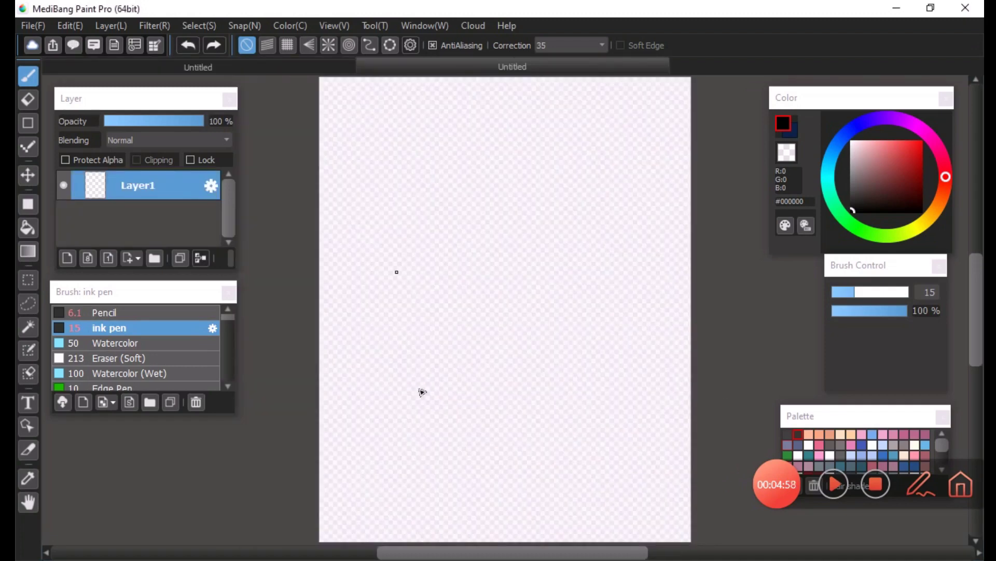
# Switch back and forth between the character illustration and the new blank image to view both open documents.
pyautogui.click(333, 64)
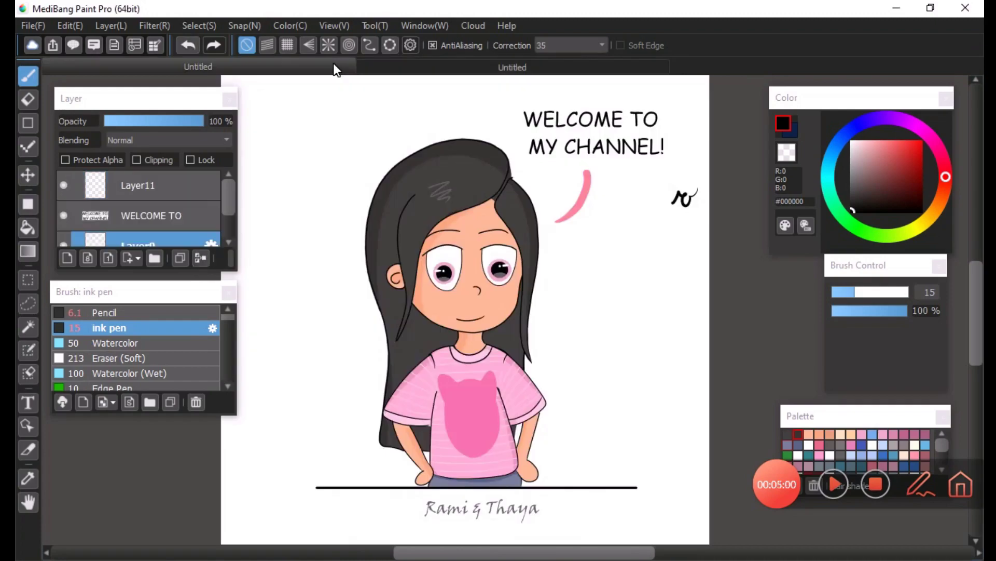
pyautogui.click(384, 69)
pyautogui.click(332, 63)
pyautogui.click(390, 65)
pyautogui.click(338, 62)
pyautogui.click(401, 70)
# Close the character illustration without saving it, keeping only the new blank image open.
pyautogui.click(344, 64)
pyautogui.rightClick(344, 64)
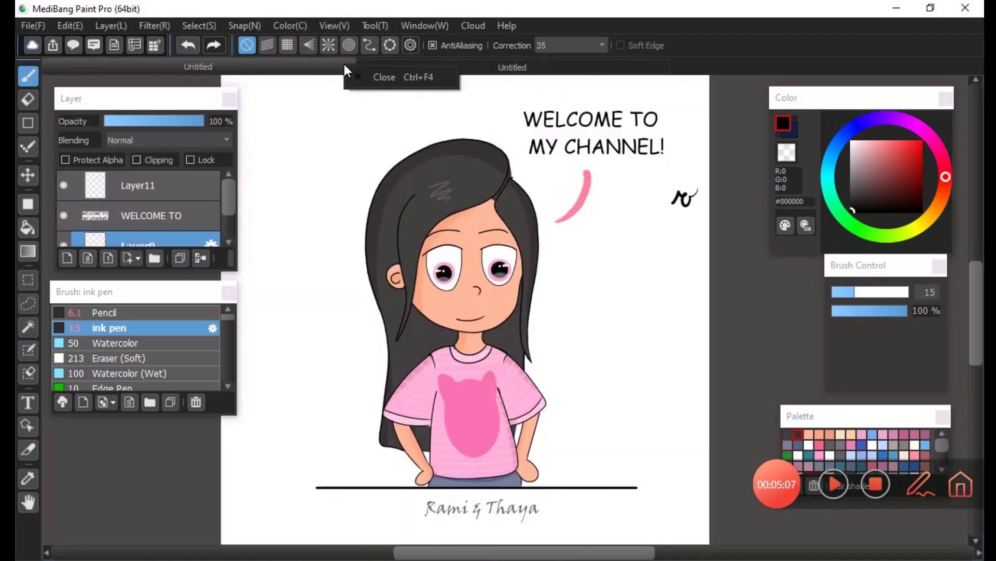
pyautogui.click(365, 87)
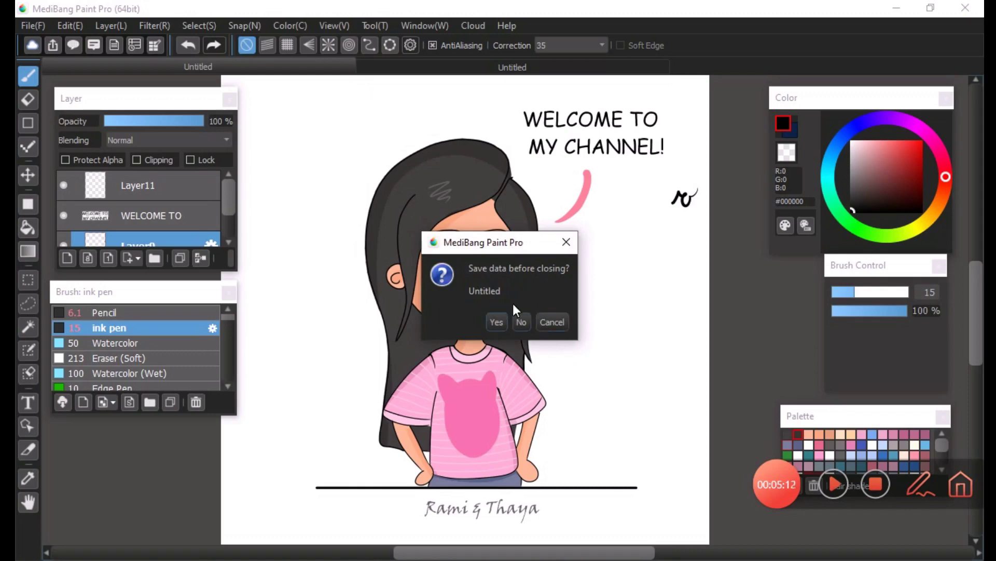
pyautogui.click(521, 322)
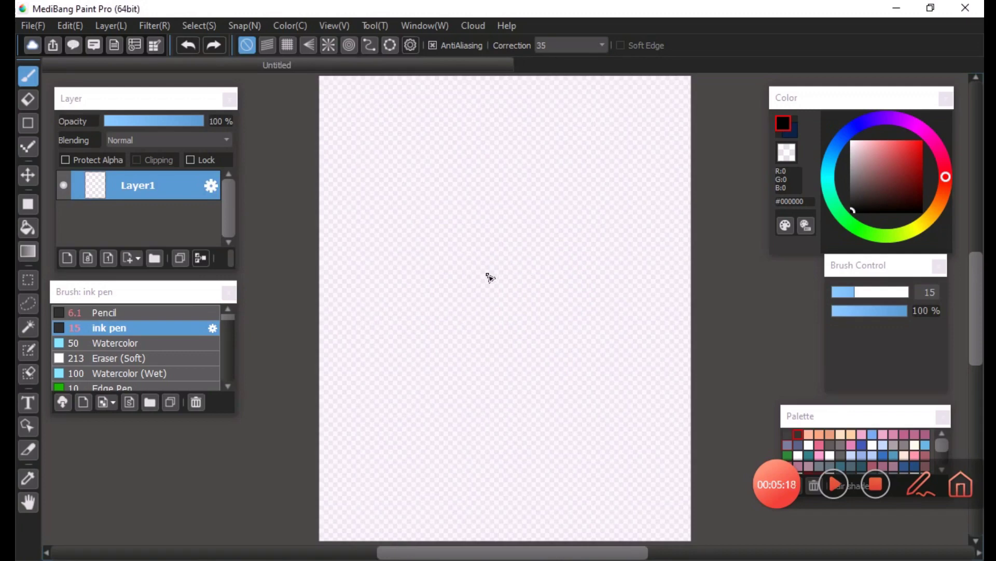
# Nudge the Brush panel slightly and fill the transparent Layer1 with white (#FFFFFF) using the Bucket tool.
pyautogui.moveTo(206, 293); pyautogui.dragTo(211, 298)
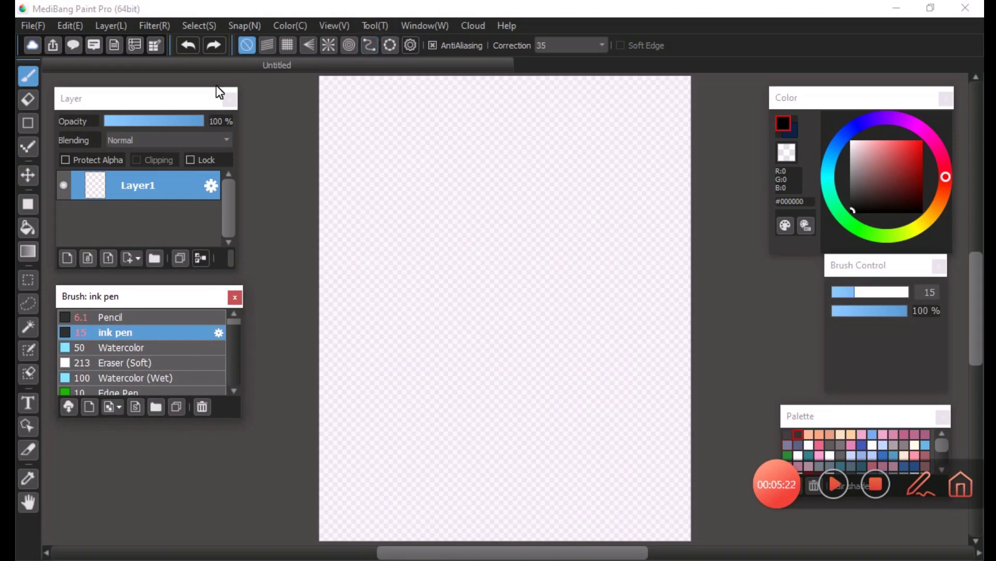
pyautogui.click(28, 229)
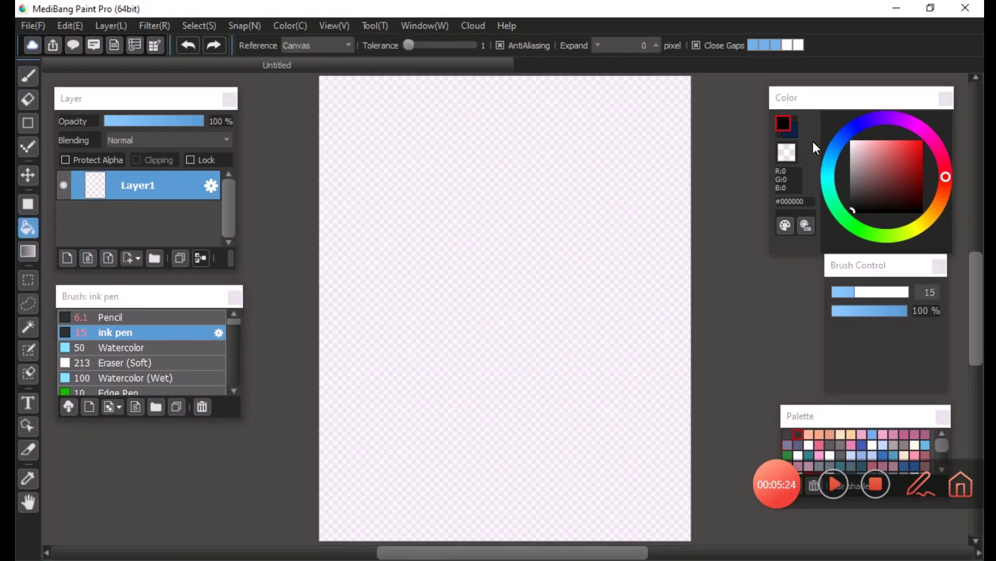
pyautogui.moveTo(886, 182); pyautogui.dragTo(805, 107)
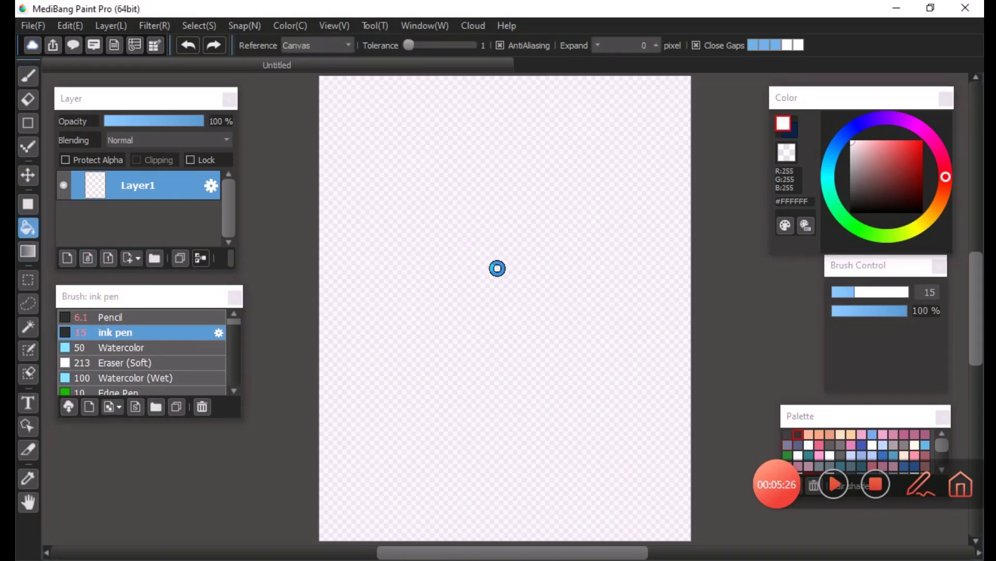
pyautogui.click(496, 268)
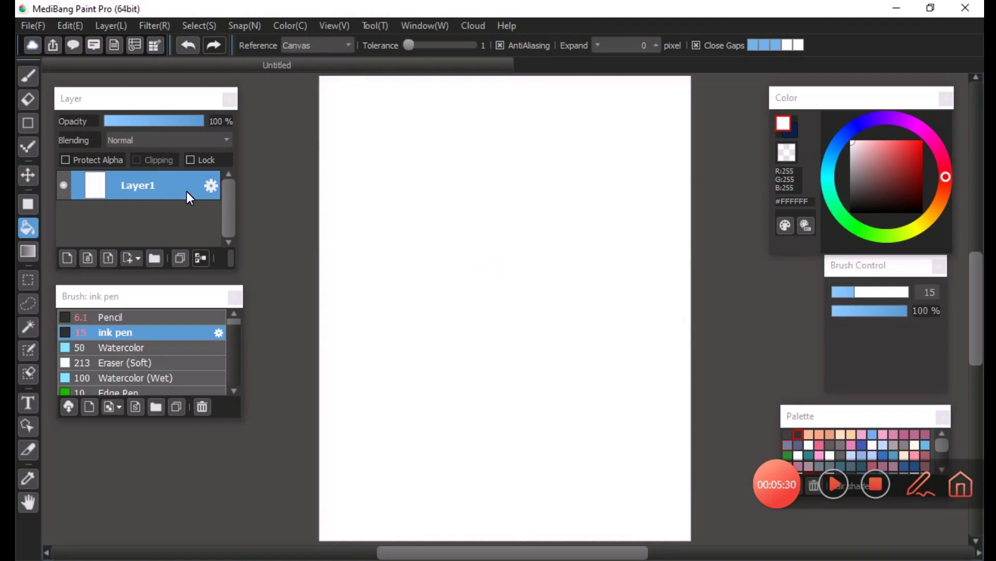
# Undo the white bucket fill on Layer1 and turn off the Transparent Background display option for the canvas.
pyautogui.hotkey('ctrl', 'z')
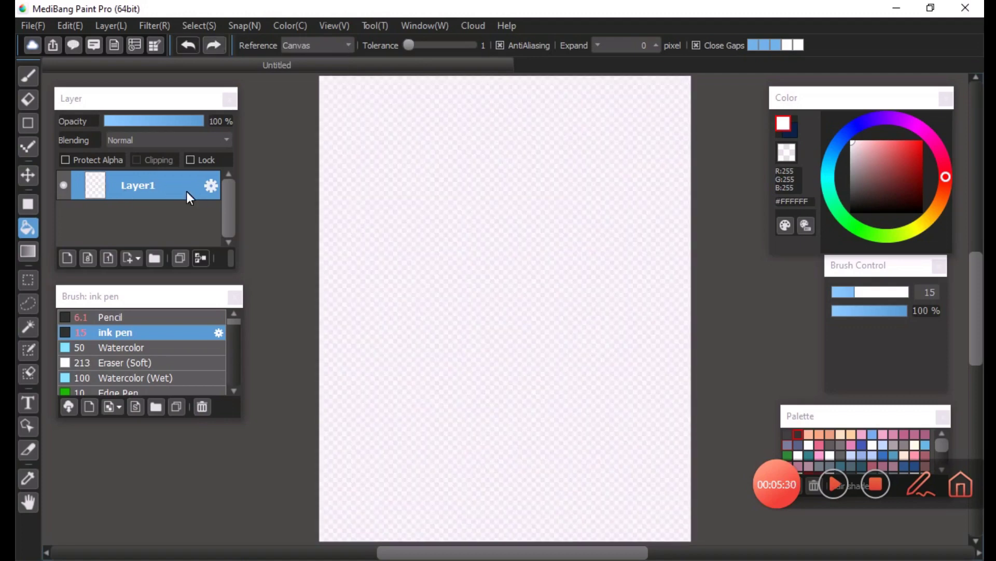
pyautogui.click(318, 25)
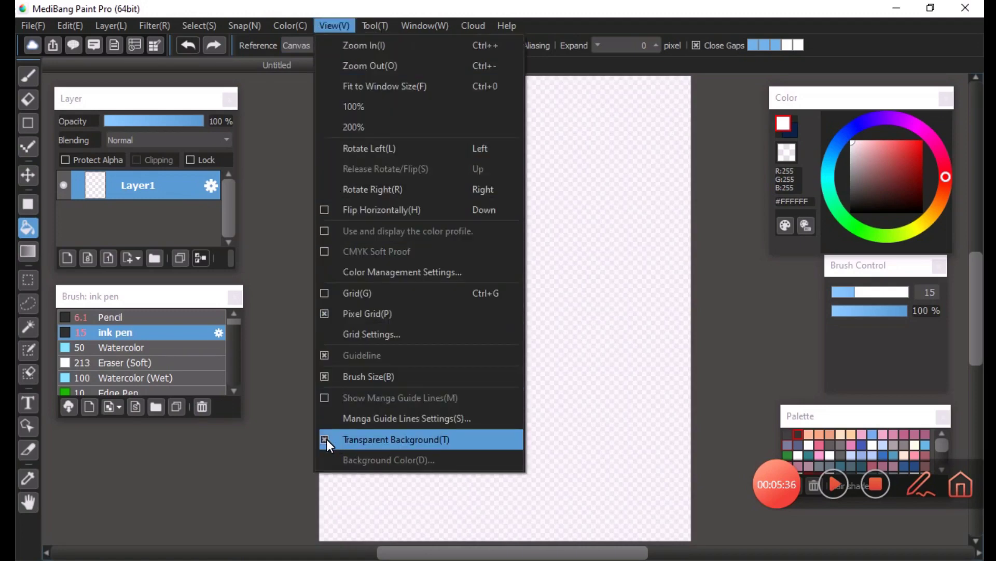
pyautogui.click(326, 440)
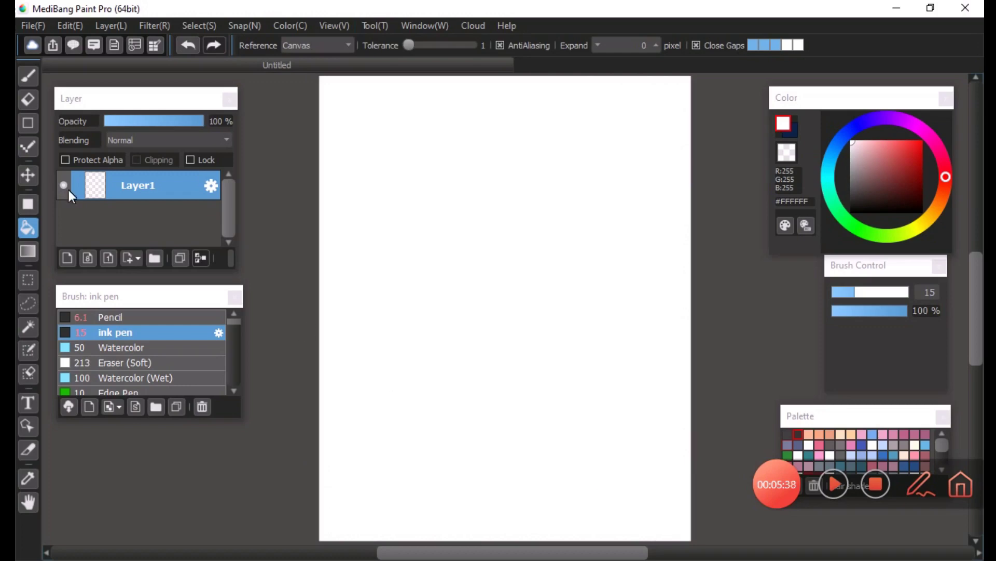
# Activate the Brush tool and shift the floating Layer panel slightly within the workspace.
pyautogui.click(33, 82)
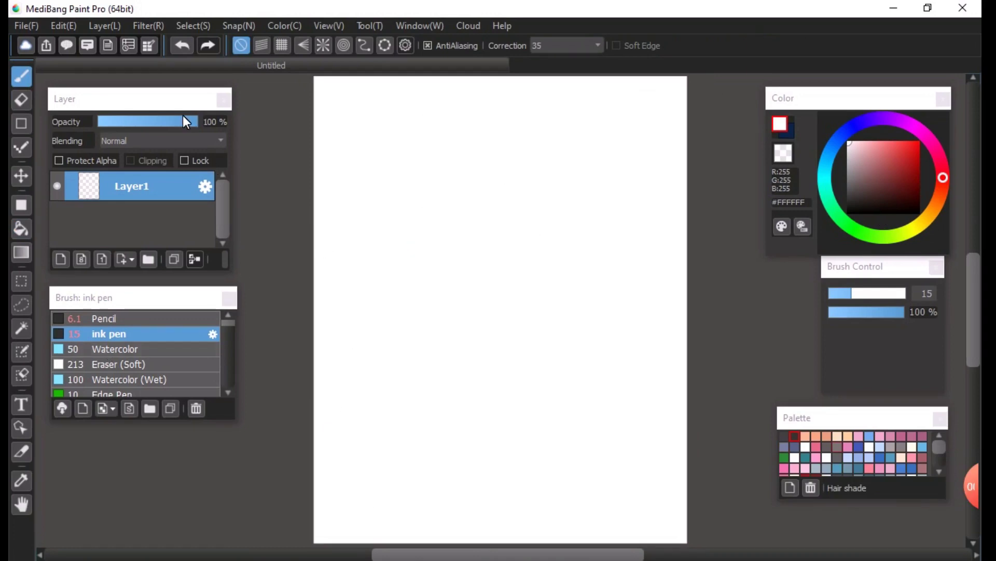
pyautogui.moveTo(176, 99)
pyautogui.mouseDown()
pyautogui.moveTo(189, 98)
pyautogui.moveTo(158, 91)
pyautogui.moveTo(184, 105)
pyautogui.mouseUp()
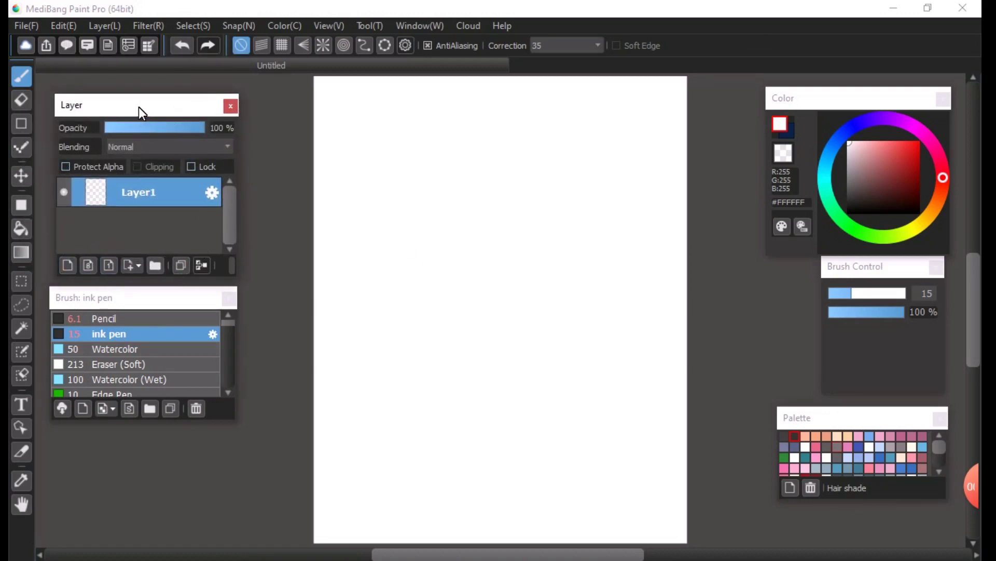
pyautogui.moveTo(139, 107); pyautogui.dragTo(135, 101)
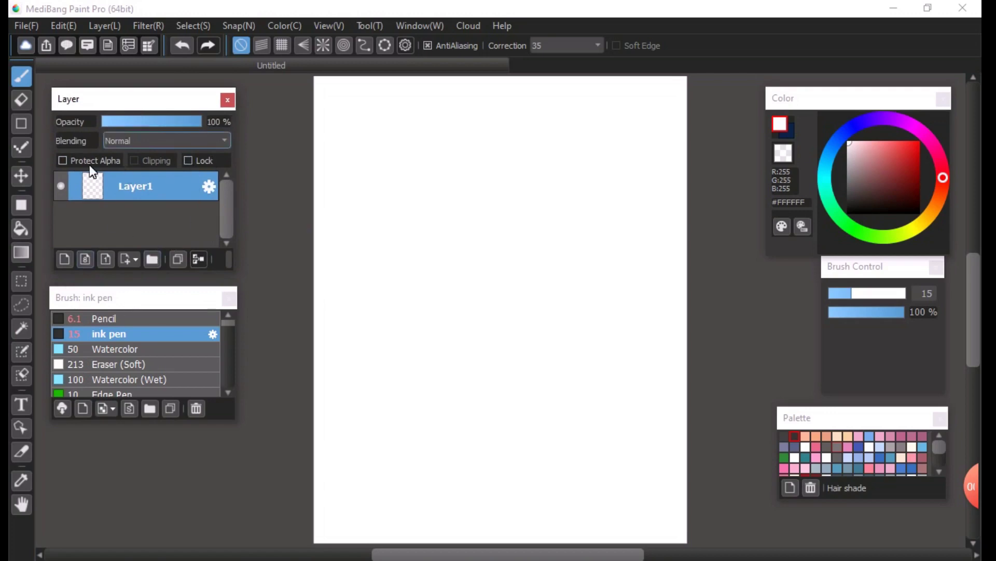
# Select the Pencil brush and scroll the brush list down to show Watercolor through Mapping Pen.
pyautogui.click(160, 306)
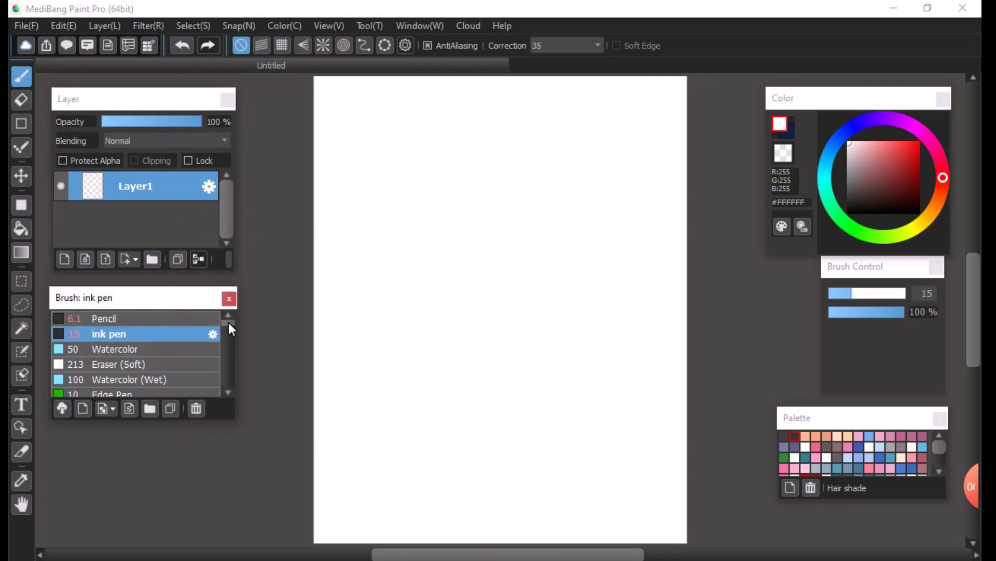
pyautogui.moveTo(228, 322)
pyautogui.mouseDown()
pyautogui.moveTo(233, 383)
pyautogui.moveTo(241, 309)
pyautogui.moveTo(244, 403)
pyautogui.moveTo(235, 311)
pyautogui.mouseUp()
pyautogui.click(130, 319)
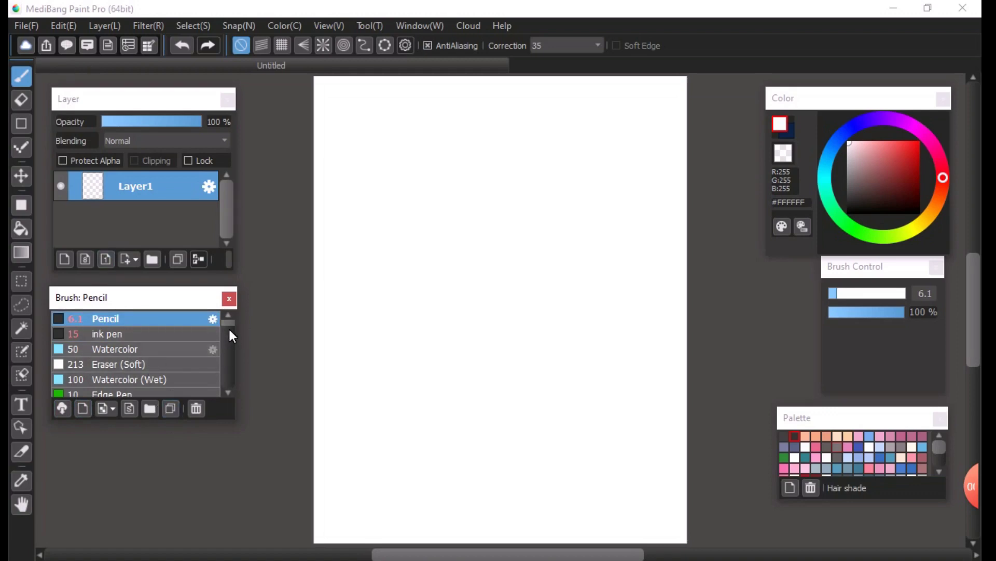
pyautogui.moveTo(229, 321)
pyautogui.mouseDown()
pyautogui.moveTo(229, 338)
pyautogui.moveTo(229, 316)
pyautogui.moveTo(226, 326)
pyautogui.mouseUp()
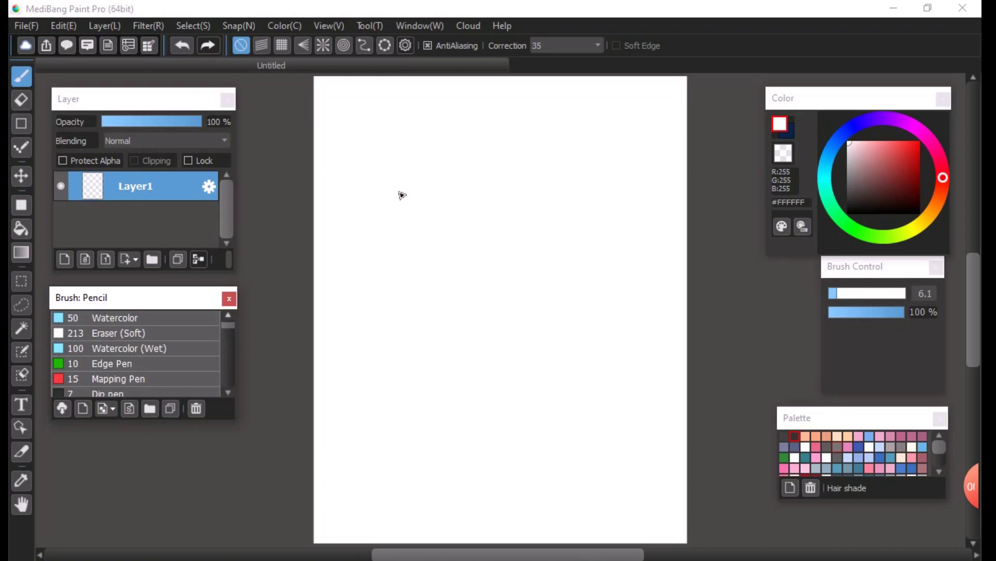
# Nudge the Color panel upward and set the foreground color to salmon (#FF8778) with the color wheel.
pyautogui.moveTo(831, 93); pyautogui.dragTo(831, 87)
pyautogui.moveTo(914, 194)
pyautogui.mouseDown()
pyautogui.moveTo(876, 132)
pyautogui.moveTo(933, 127)
pyautogui.moveTo(919, 223)
pyautogui.moveTo(796, 158)
pyautogui.moveTo(893, 125)
pyautogui.moveTo(908, 140)
pyautogui.moveTo(879, 136)
pyautogui.moveTo(913, 196)
pyautogui.moveTo(885, 133)
pyautogui.mouseUp()
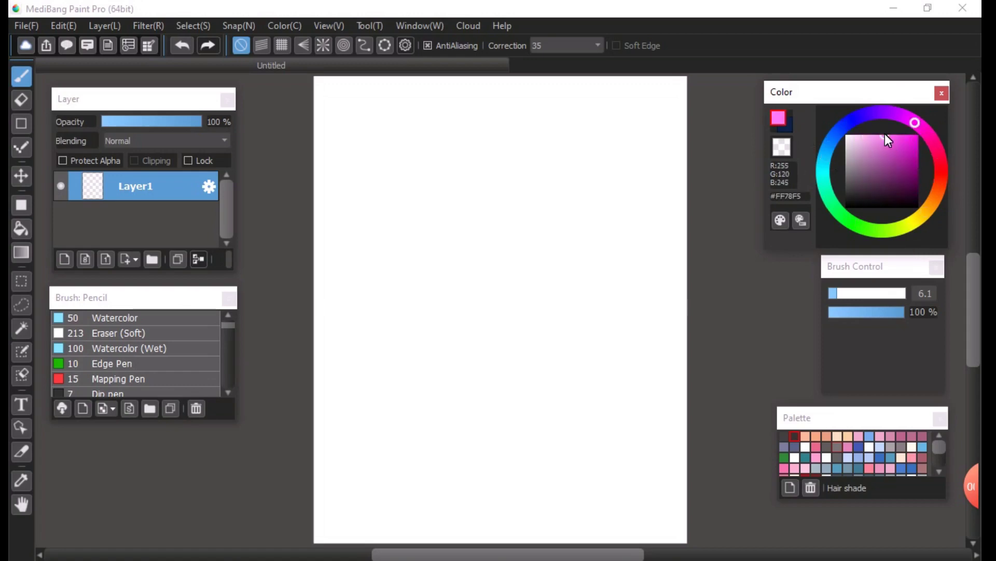
pyautogui.click(939, 180)
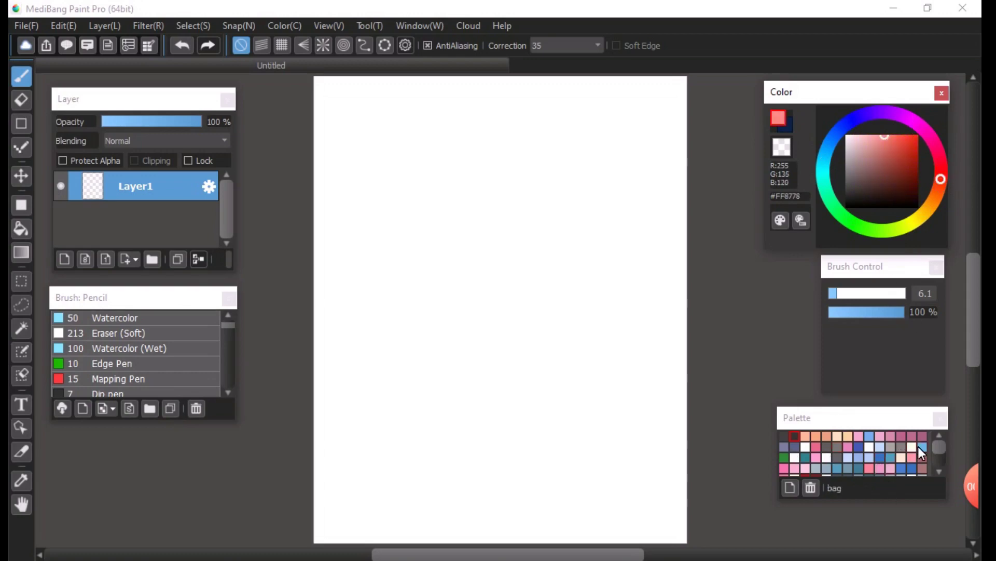
# Make the Palette panel taller so that more swatch rows fit, and place it back below the Brush Control panel.
pyautogui.moveTo(906, 421); pyautogui.dragTo(820, 388)
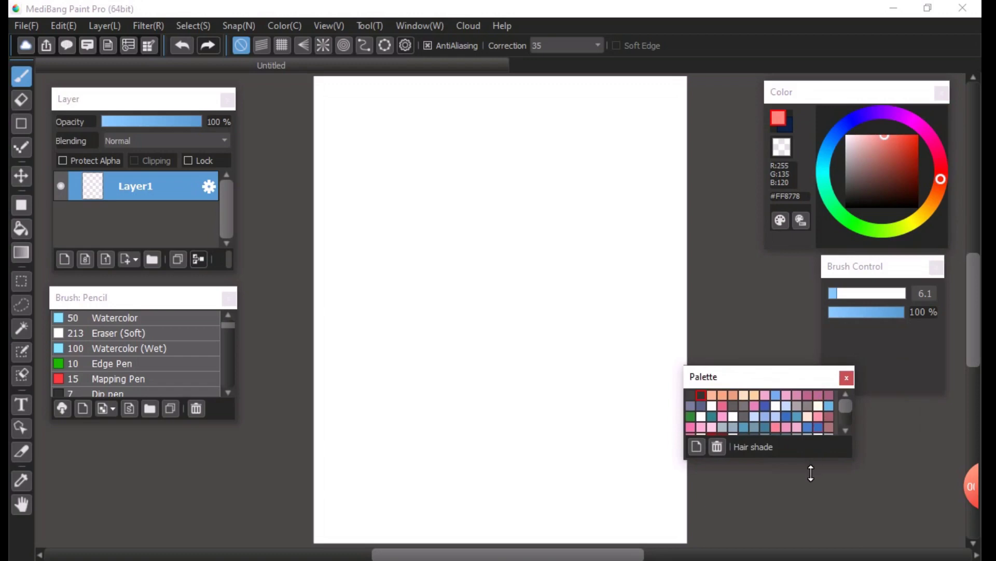
pyautogui.moveTo(810, 472); pyautogui.dragTo(828, 517)
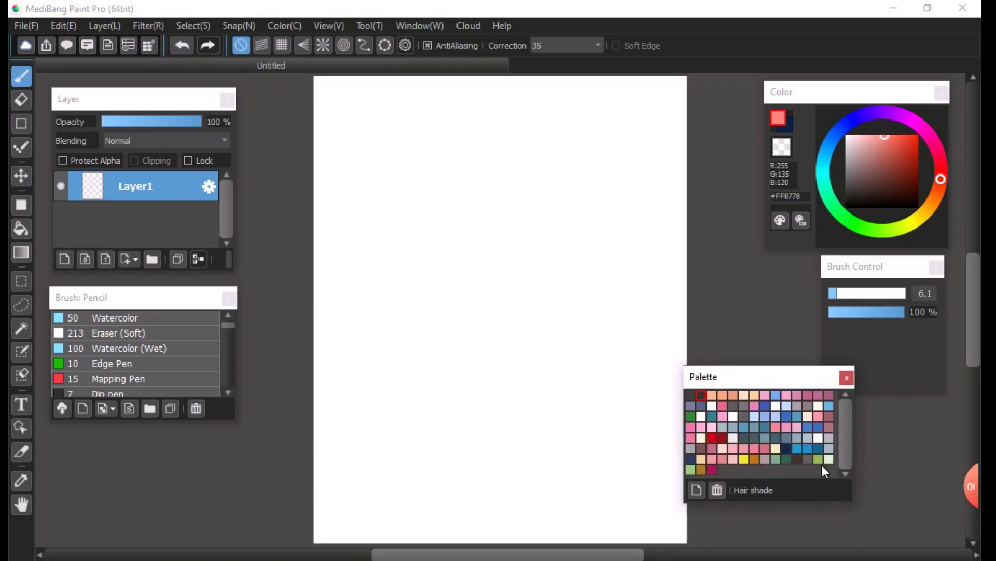
pyautogui.moveTo(793, 384); pyautogui.dragTo(883, 418)
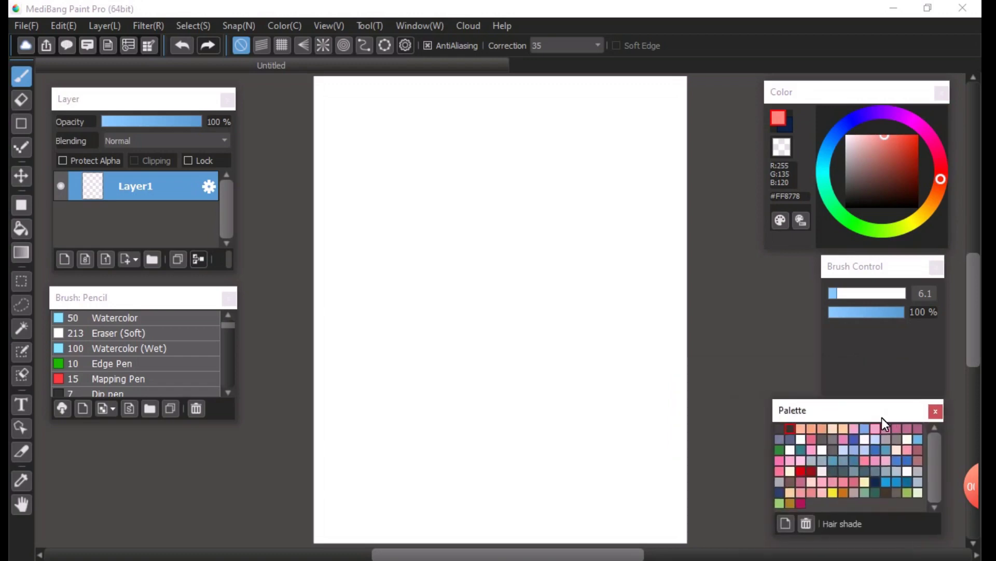
pyautogui.press('BackSpace')
pyautogui.press('BackSpace')
pyautogui.write('Hair shade')
pyautogui.moveTo(882, 407)
pyautogui.mouseDown()
pyautogui.moveTo(887, 441)
pyautogui.moveTo(885, 416)
pyautogui.mouseUp()
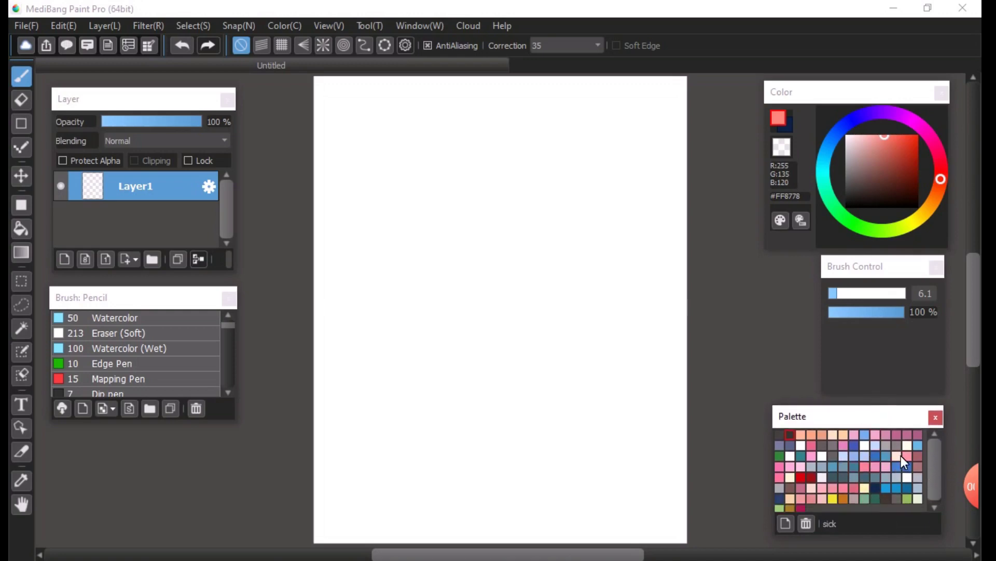
# Pick the pink "shade" swatch from the palette and shift its hue on the color wheel to #BC64AE.
pyautogui.click(900, 437)
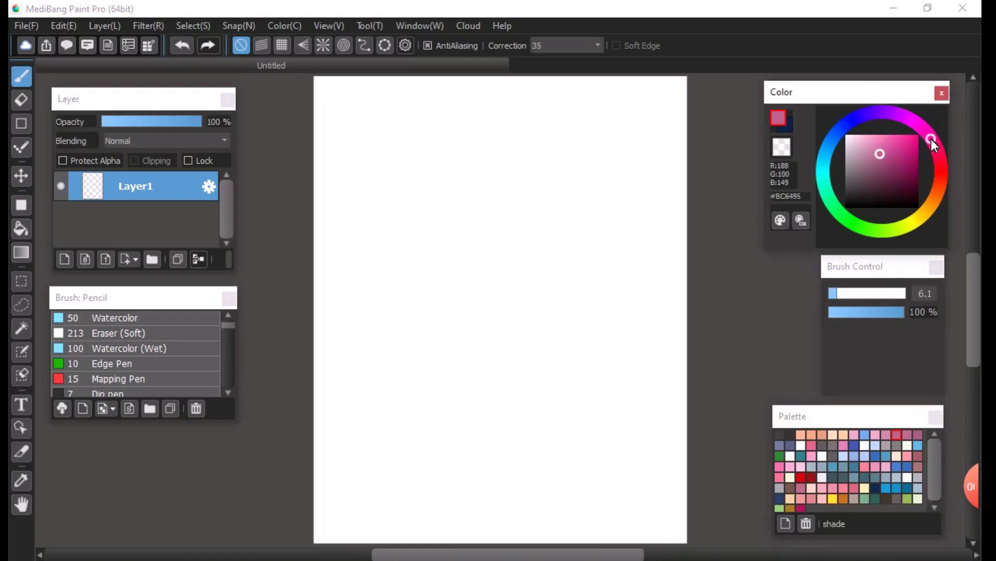
pyautogui.click(919, 125)
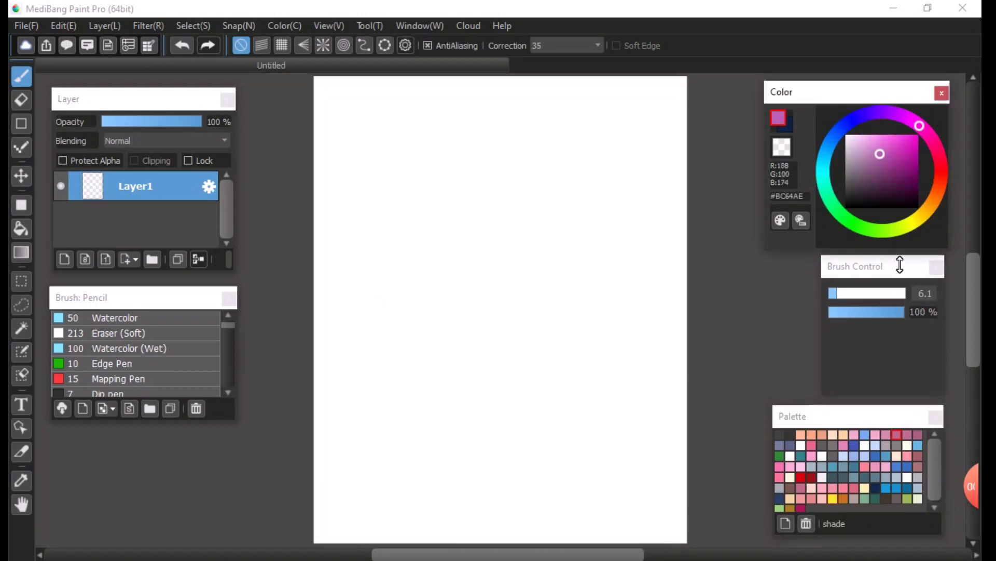
# Draw a long diagonal Pencil stroke at brush size 9.4 and a second one beside it at brush size 37.
pyautogui.click(843, 295)
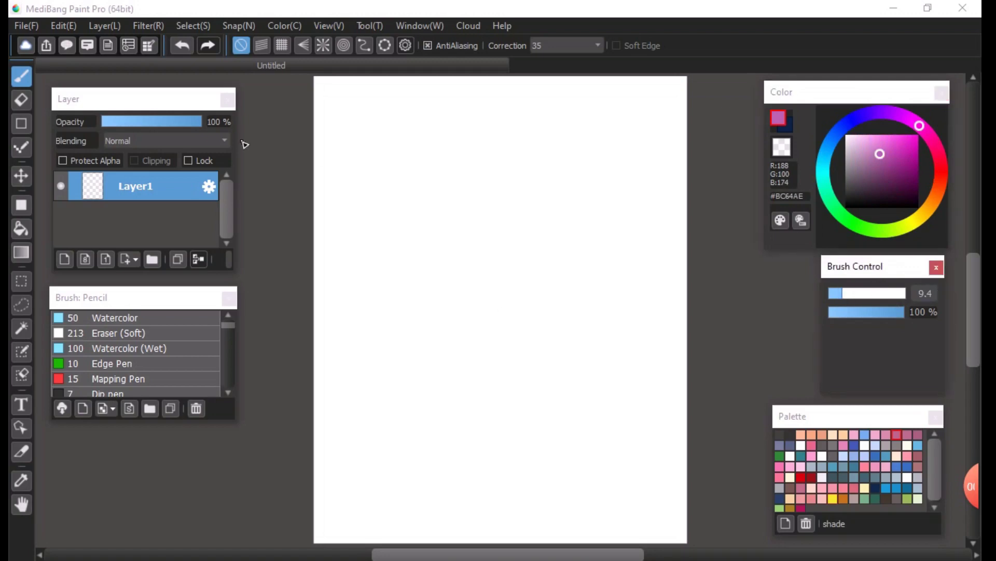
pyautogui.moveTo(450, 145); pyautogui.dragTo(355, 483)
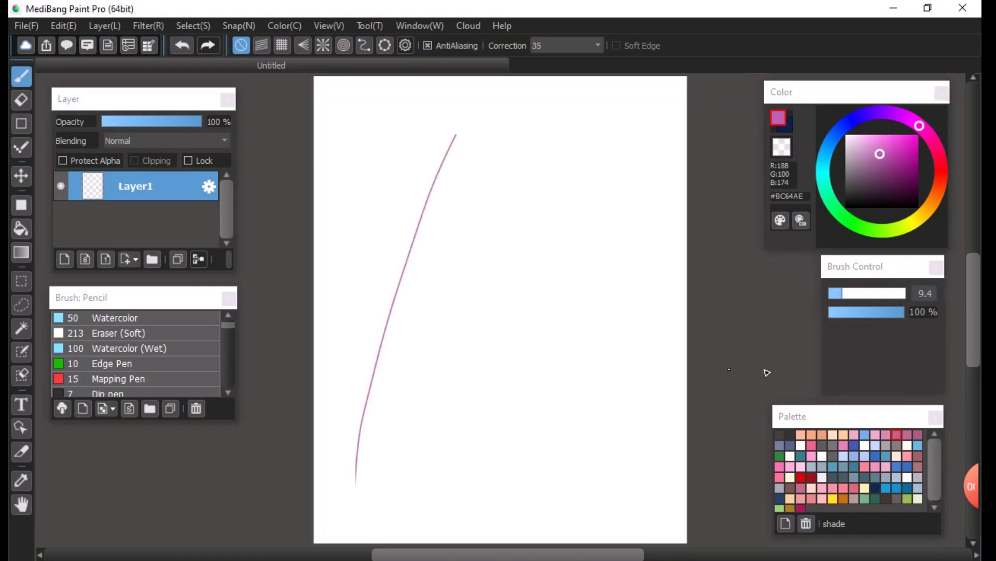
pyautogui.moveTo(840, 298); pyautogui.dragTo(876, 297)
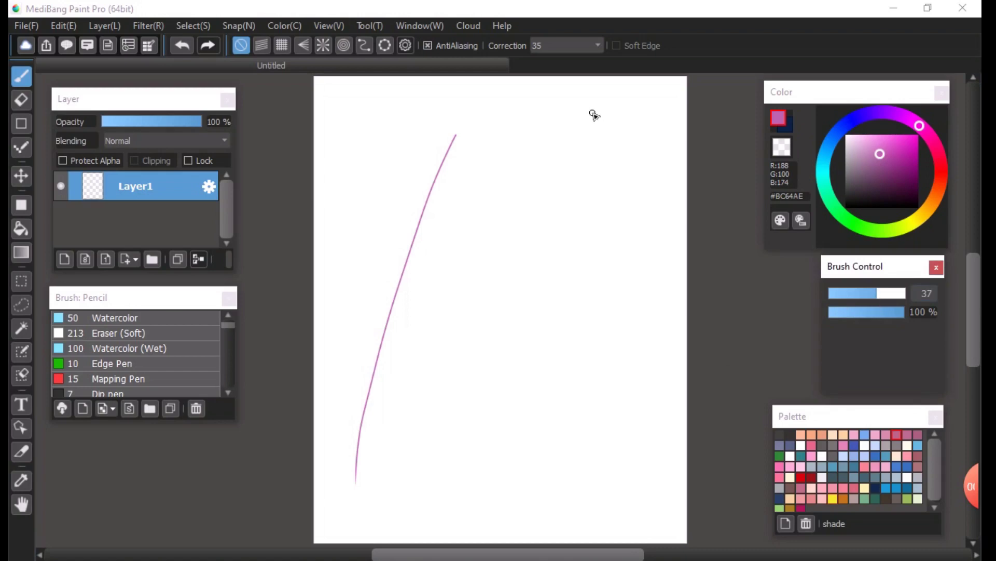
pyautogui.moveTo(591, 111); pyautogui.dragTo(451, 487)
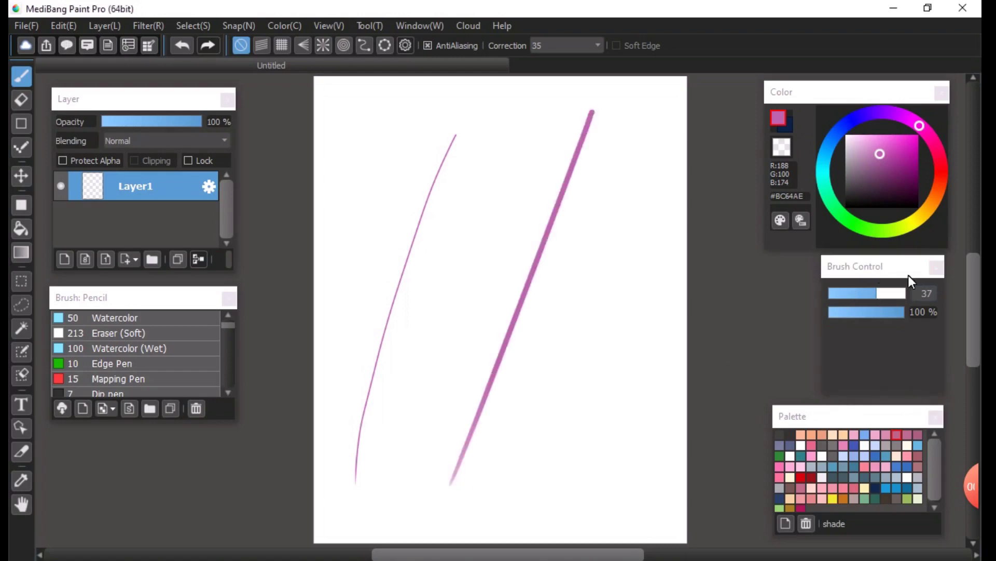
# Draw a long diagonal Pencil stroke at 35 % brush opacity, and a short stroke at 100 % opacity.
pyautogui.moveTo(863, 311)
pyautogui.mouseDown()
pyautogui.moveTo(901, 313)
pyautogui.moveTo(856, 313)
pyautogui.mouseUp()
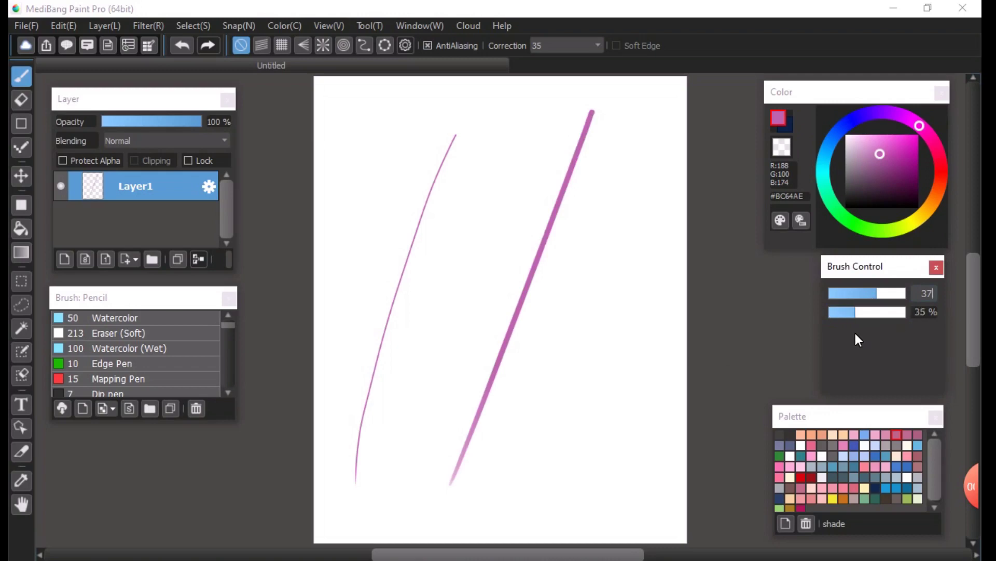
pyautogui.moveTo(642, 163); pyautogui.dragTo(521, 540)
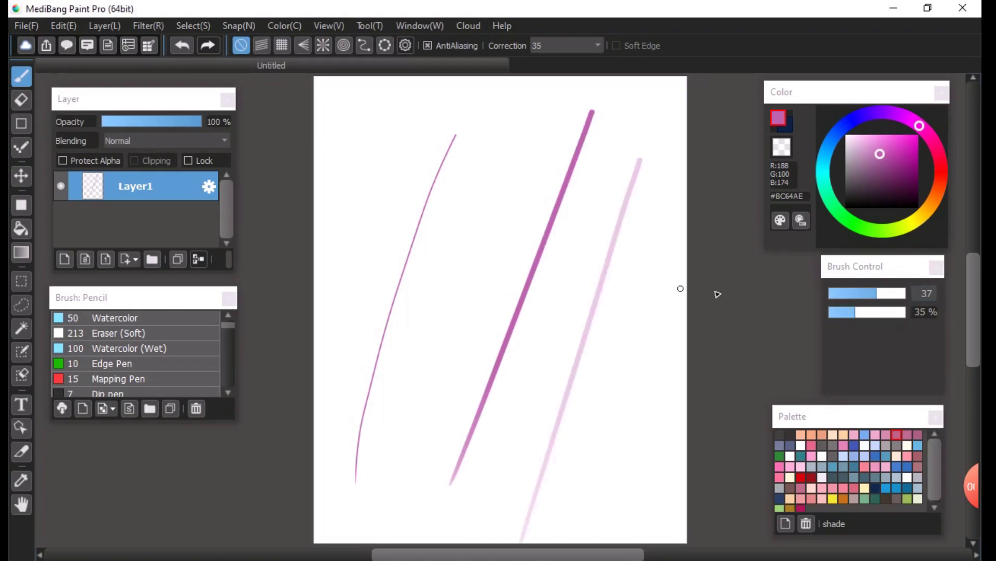
pyautogui.moveTo(855, 311); pyautogui.dragTo(932, 314)
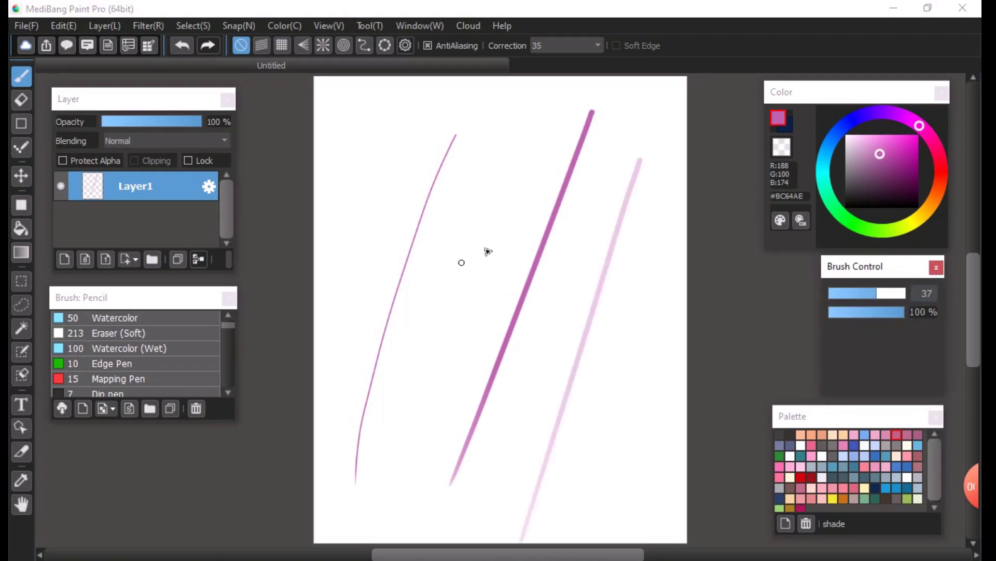
pyautogui.moveTo(539, 225); pyautogui.dragTo(495, 297)
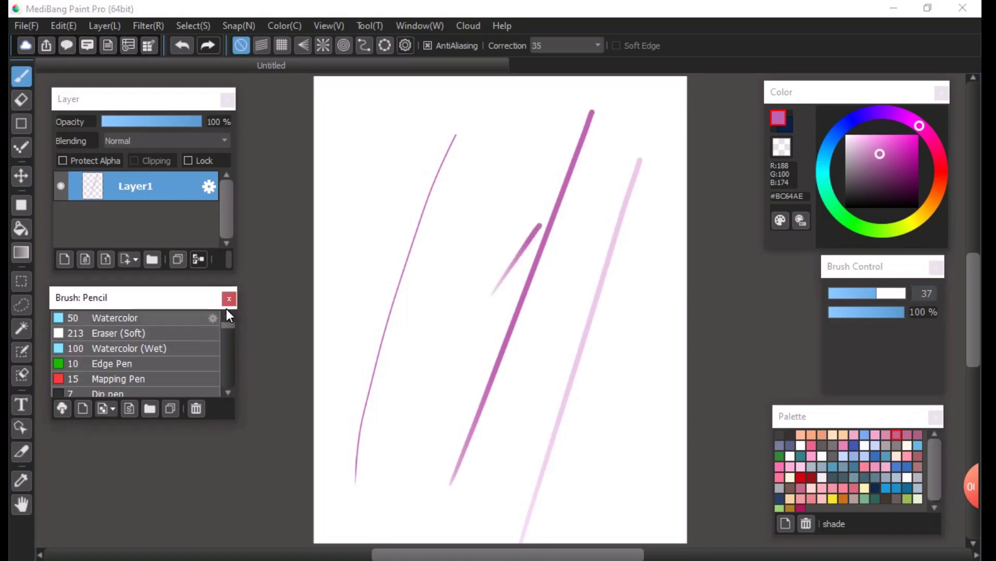
# Draw a wavy stroke with the Watercolor brush and a looping stroke with the Watercolor (Wet) brush.
pyautogui.click(189, 318)
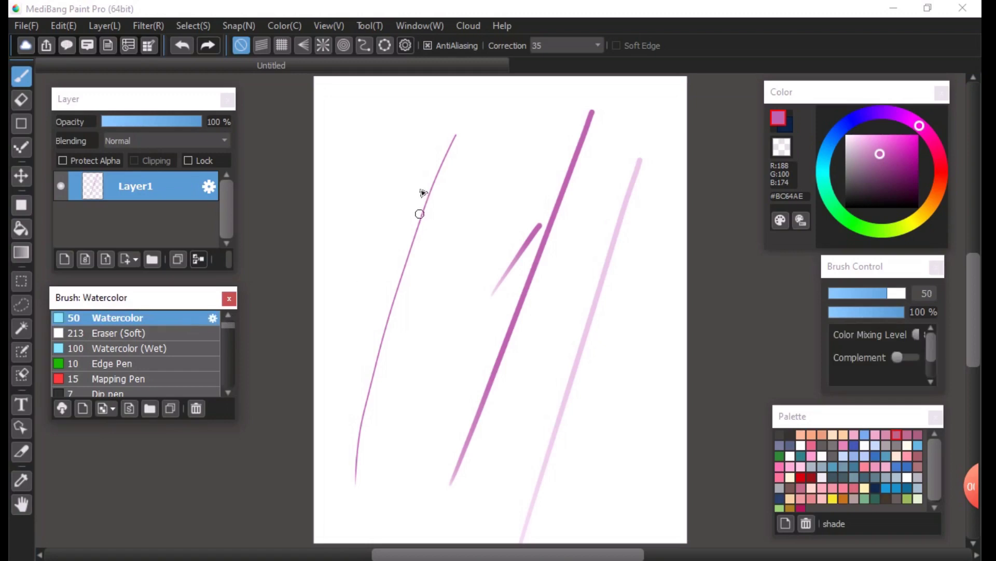
pyautogui.moveTo(426, 154); pyautogui.dragTo(448, 254)
pyautogui.moveTo(497, 228); pyautogui.dragTo(476, 383)
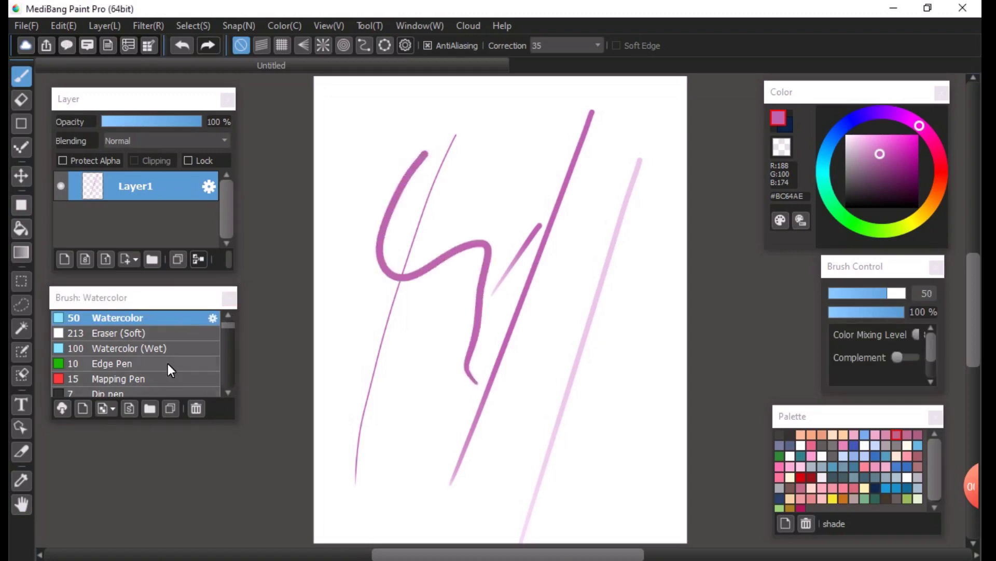
pyautogui.click(166, 344)
pyautogui.moveTo(419, 298)
pyautogui.mouseDown()
pyautogui.moveTo(591, 330)
pyautogui.moveTo(434, 365)
pyautogui.moveTo(530, 271)
pyautogui.moveTo(596, 383)
pyautogui.mouseUp()
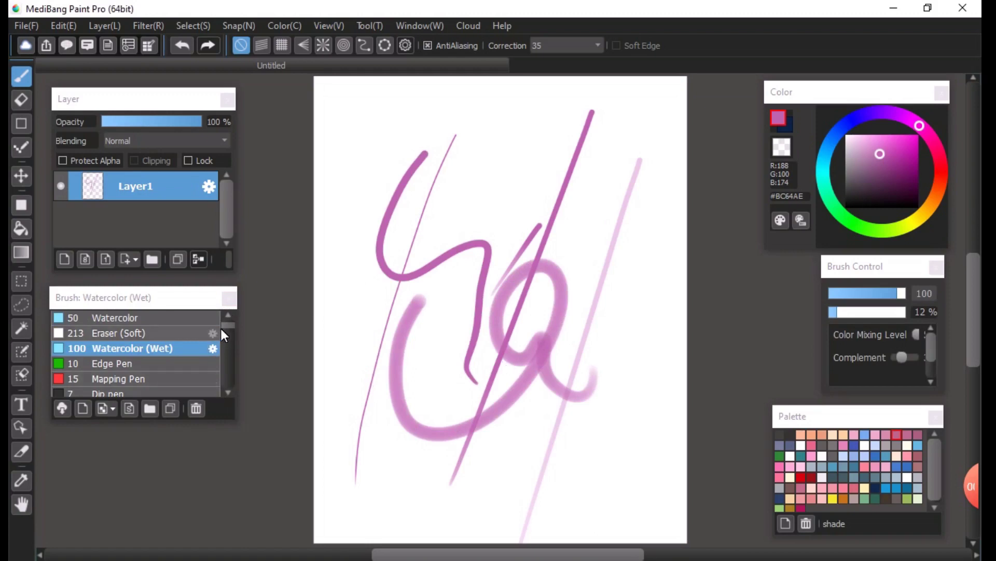
pyautogui.scroll(2, 223, 326)
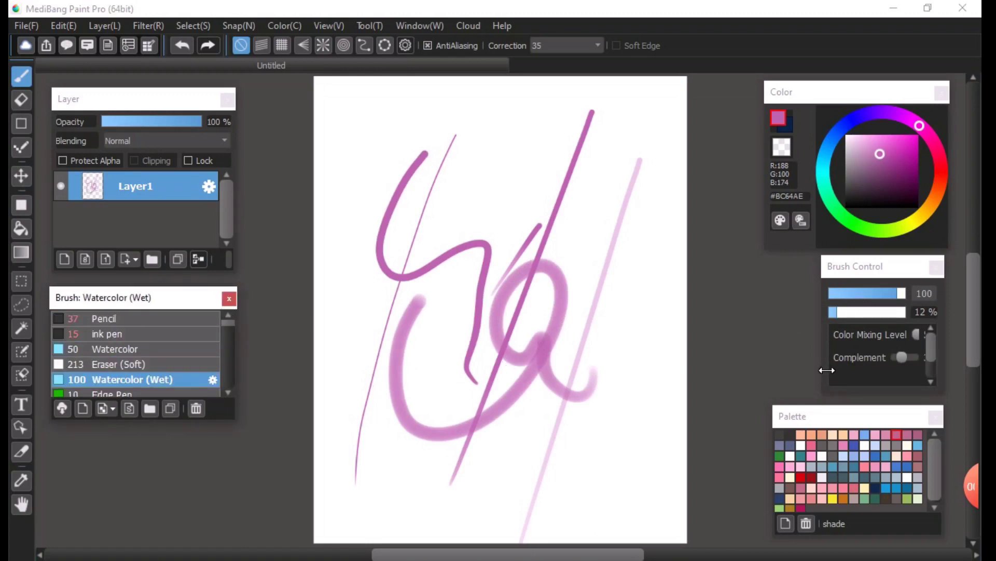
# Widen the Brush Control panel to fit the Color Mixing Level and Complement sliders, and show the Brush Preview panel.
pyautogui.moveTo(826, 370); pyautogui.dragTo(731, 370)
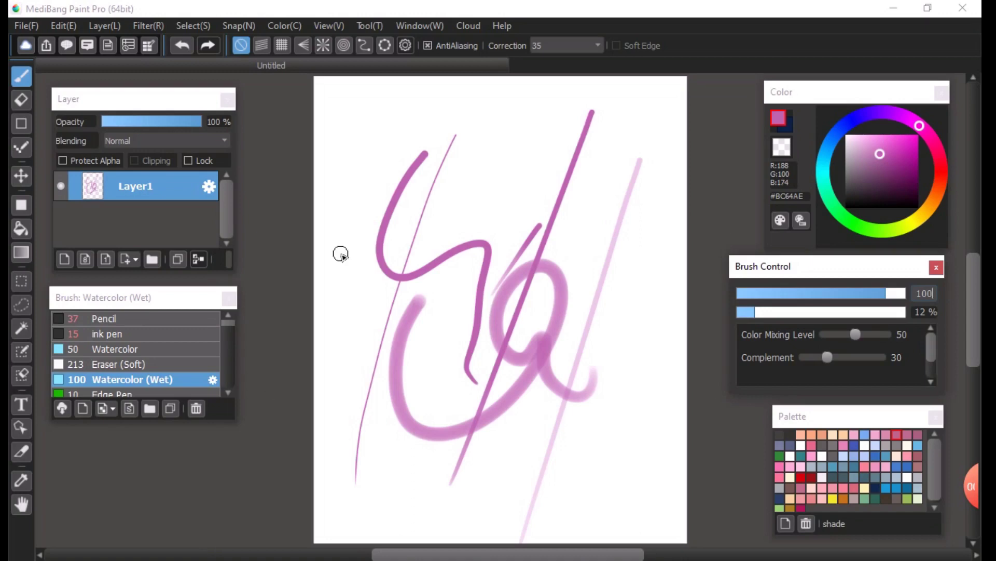
pyautogui.click(436, 24)
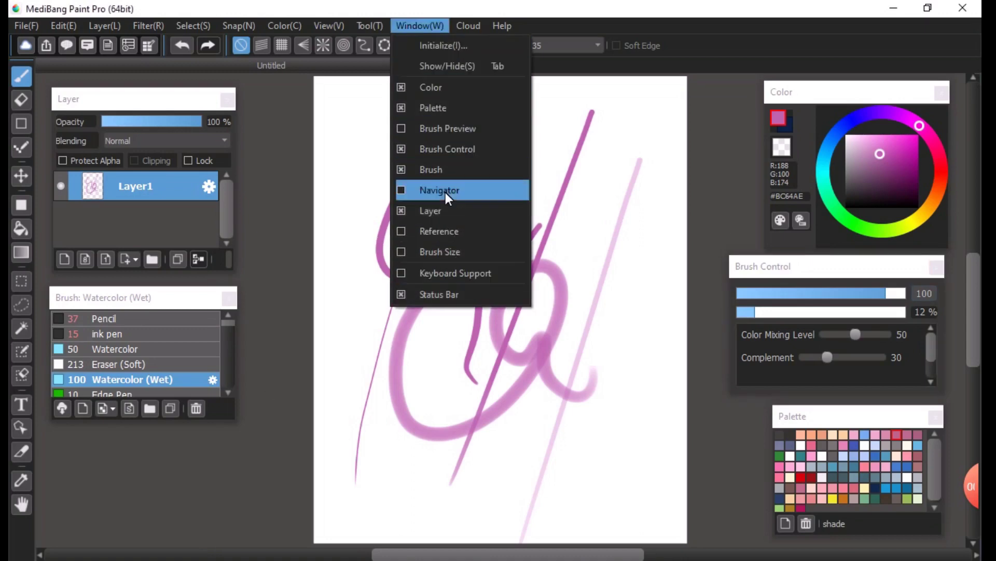
pyautogui.click(403, 134)
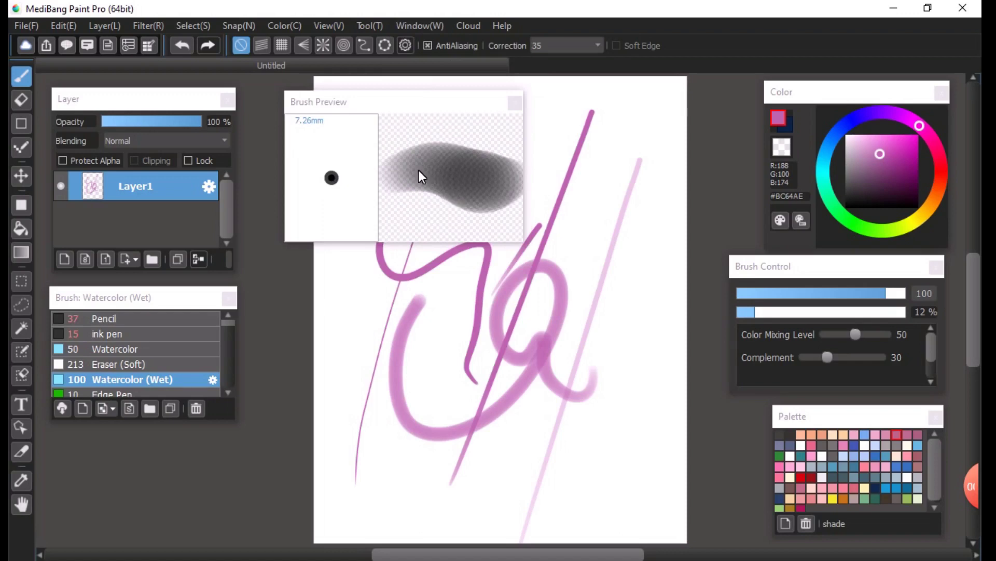
# Switch among the Eraser (Soft), Pencil and ink pen brushes to compare their strokes in the Brush Preview.
pyautogui.click(182, 353)
pyautogui.click(171, 365)
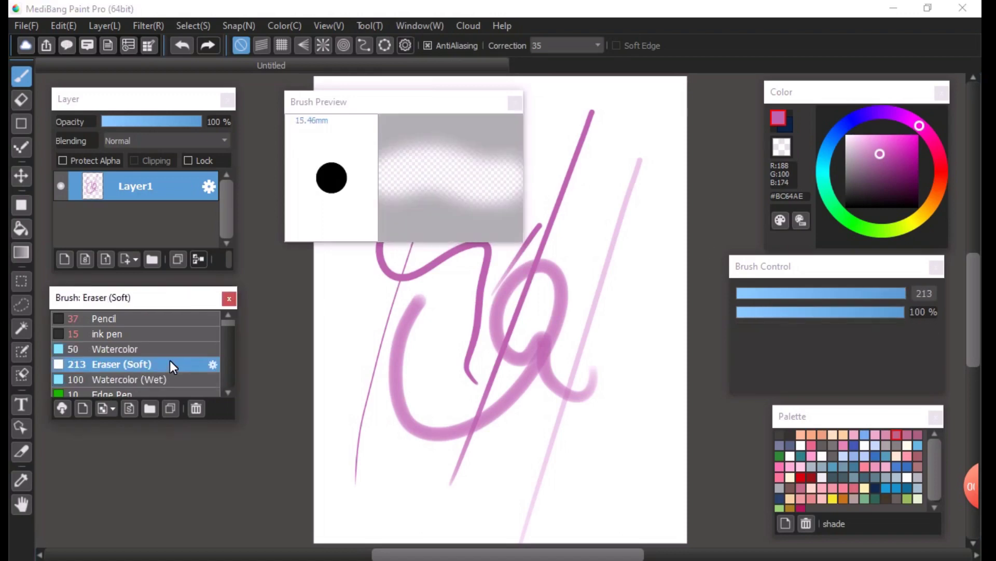
pyautogui.click(203, 322)
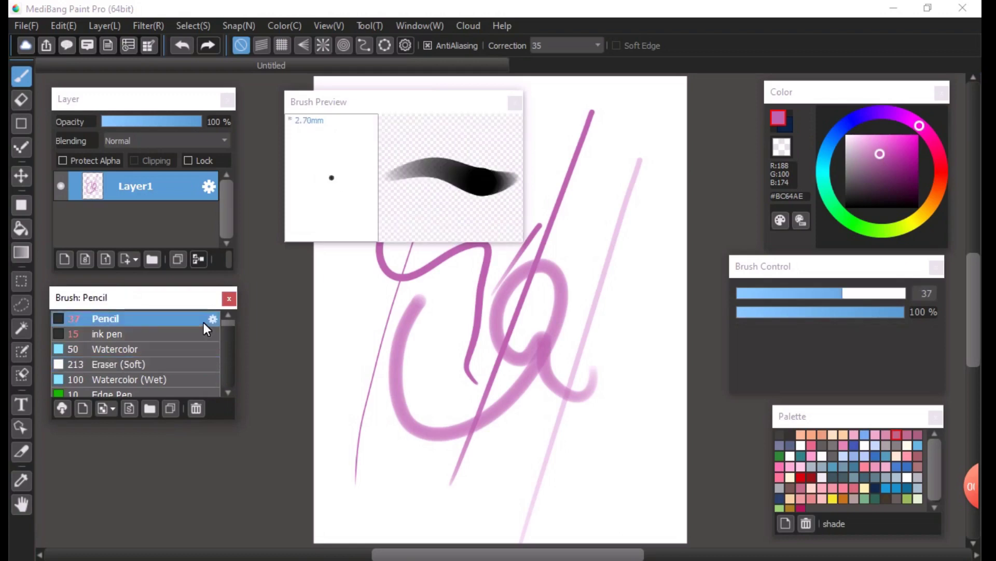
pyautogui.click(179, 338)
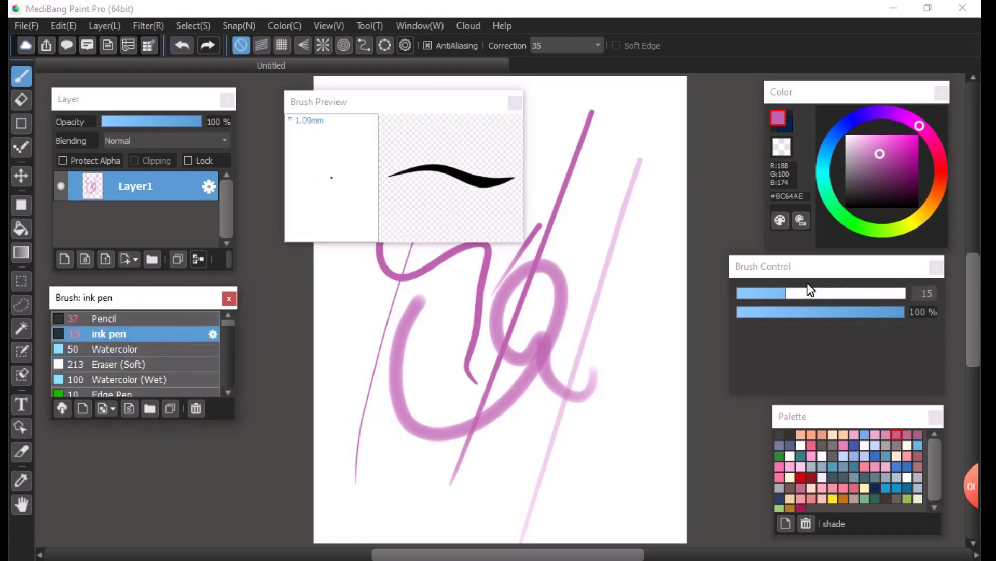
# Set the ink pen's size to 53 to compare its preview stroke, and close the Brush Preview panel.
pyautogui.moveTo(792, 292)
pyautogui.mouseDown()
pyautogui.moveTo(883, 285)
pyautogui.moveTo(799, 304)
pyautogui.moveTo(883, 303)
pyautogui.moveTo(793, 304)
pyautogui.moveTo(866, 303)
pyautogui.mouseUp()
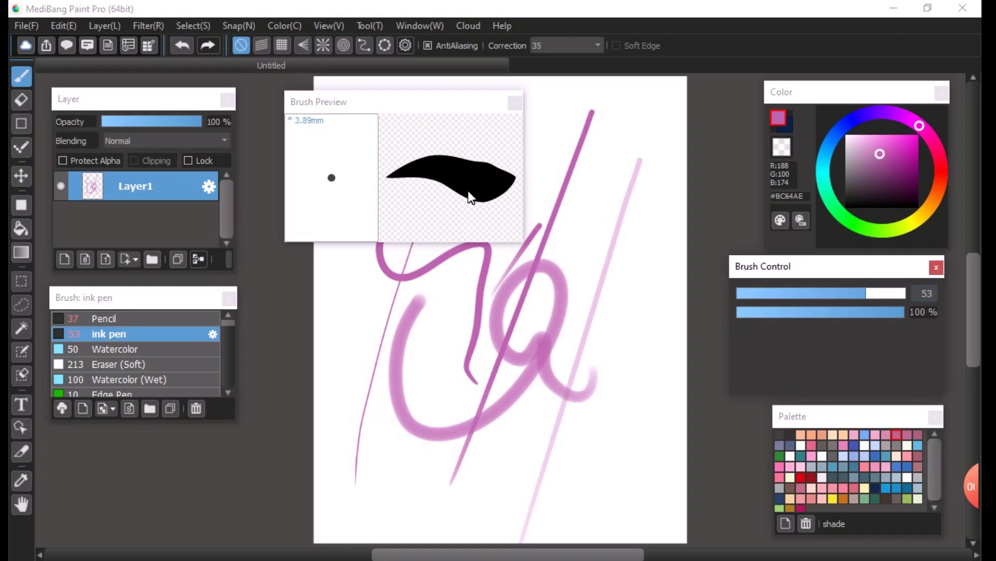
pyautogui.click(515, 102)
# Show the Navigator panel, and move the Color, Brush Control and Palette panels off it.
pyautogui.click(433, 24)
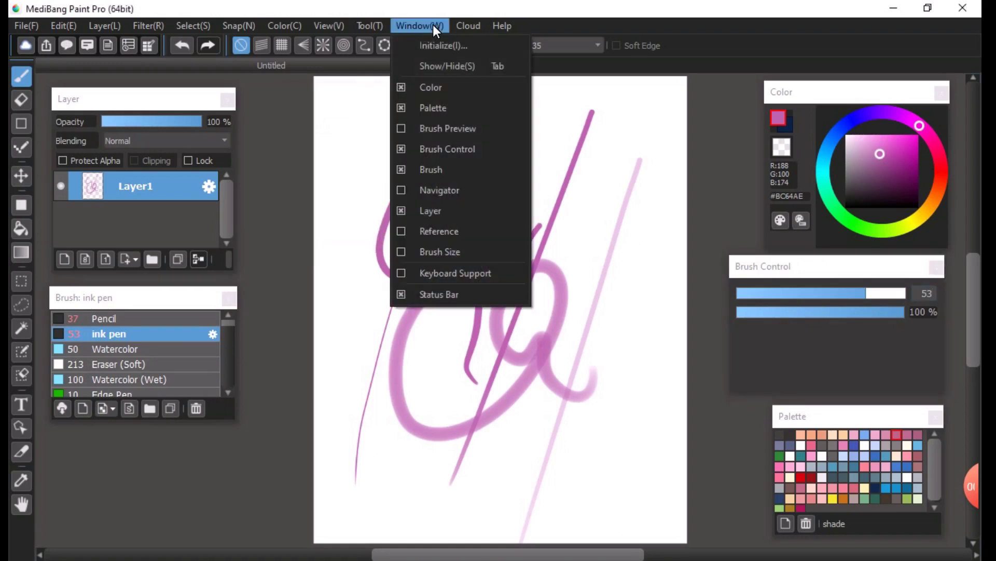
pyautogui.click(438, 190)
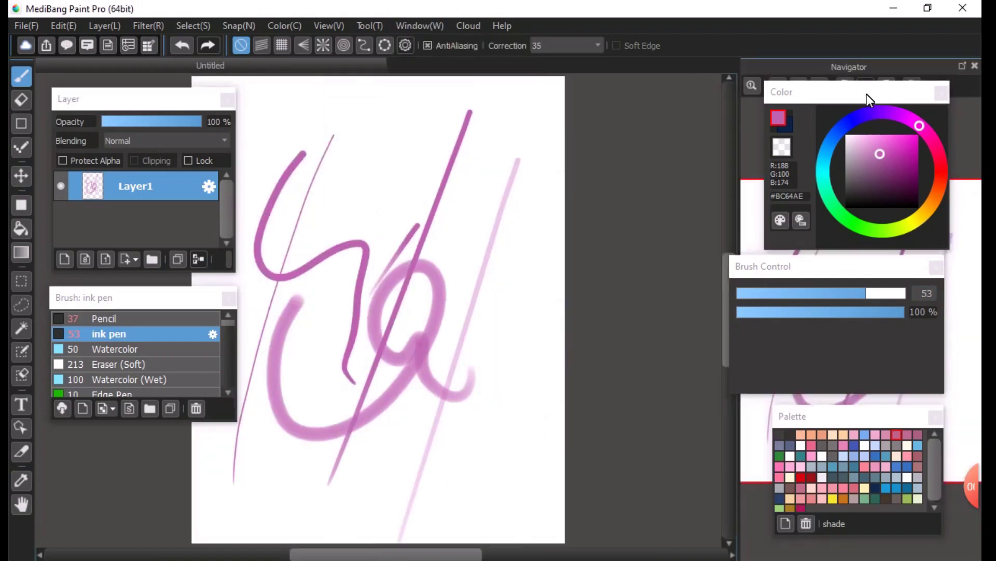
pyautogui.moveTo(867, 95)
pyautogui.mouseDown()
pyautogui.moveTo(624, 110)
pyautogui.moveTo(599, 99)
pyautogui.mouseUp()
pyautogui.click(831, 272)
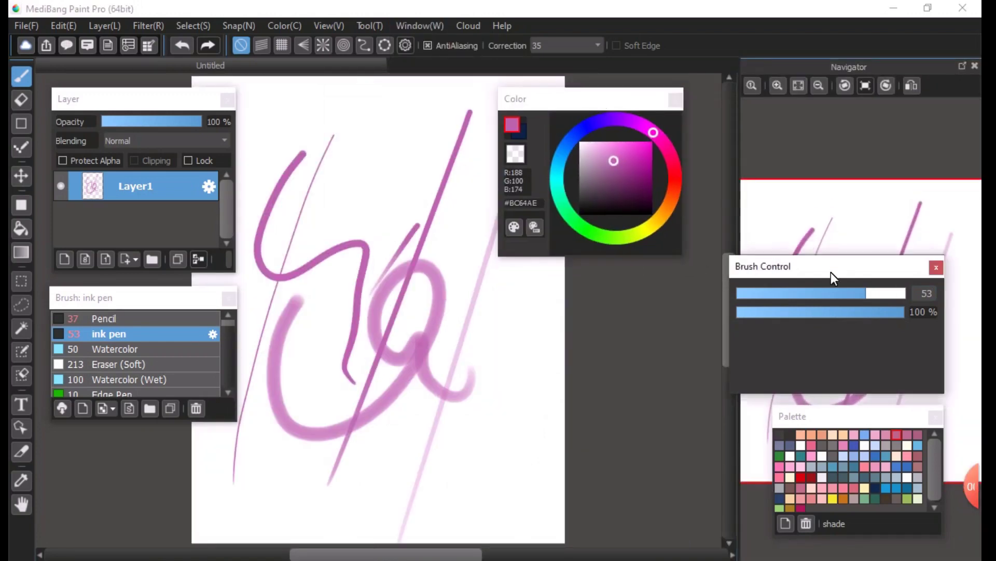
pyautogui.moveTo(830, 272); pyautogui.dragTo(517, 332)
pyautogui.click(849, 416)
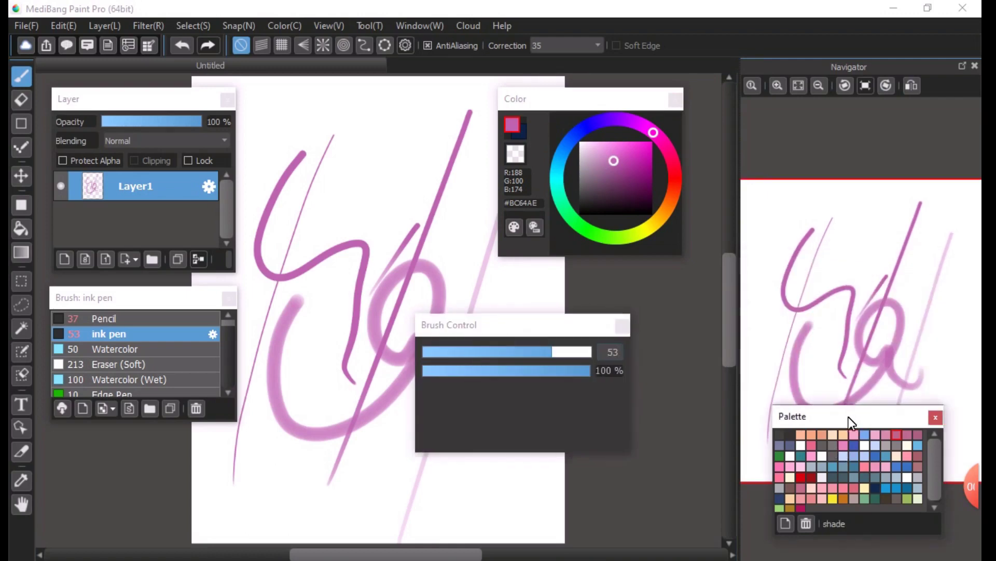
pyautogui.moveTo(849, 416); pyautogui.dragTo(695, 411)
# Zoom the canvas in and out to examine how the Navigator frames the visible area.
pyautogui.scroll(3, 382, 156)
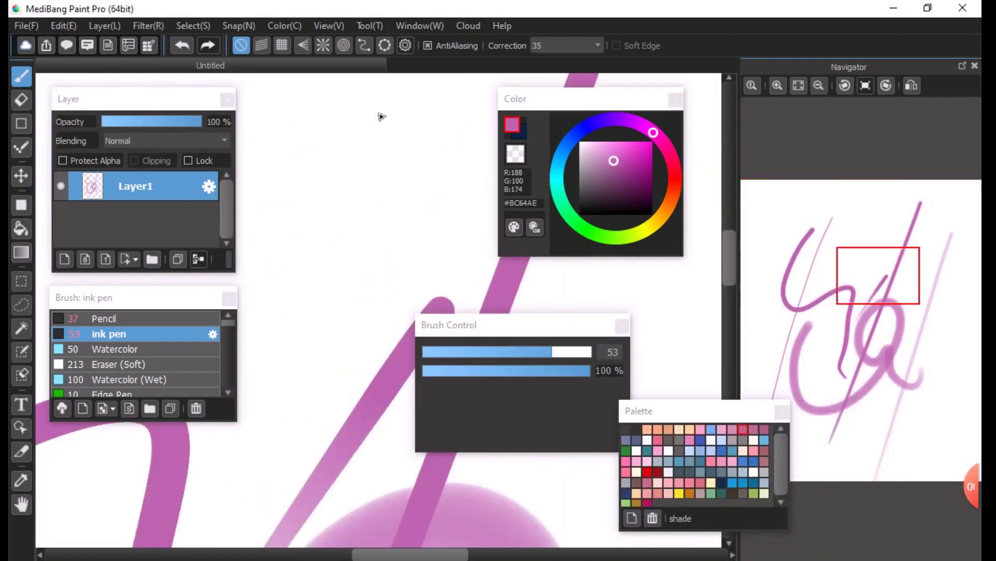
pyautogui.scroll(2, 383, 122)
pyautogui.scroll(-2, 386, 125)
pyautogui.moveTo(789, 105)
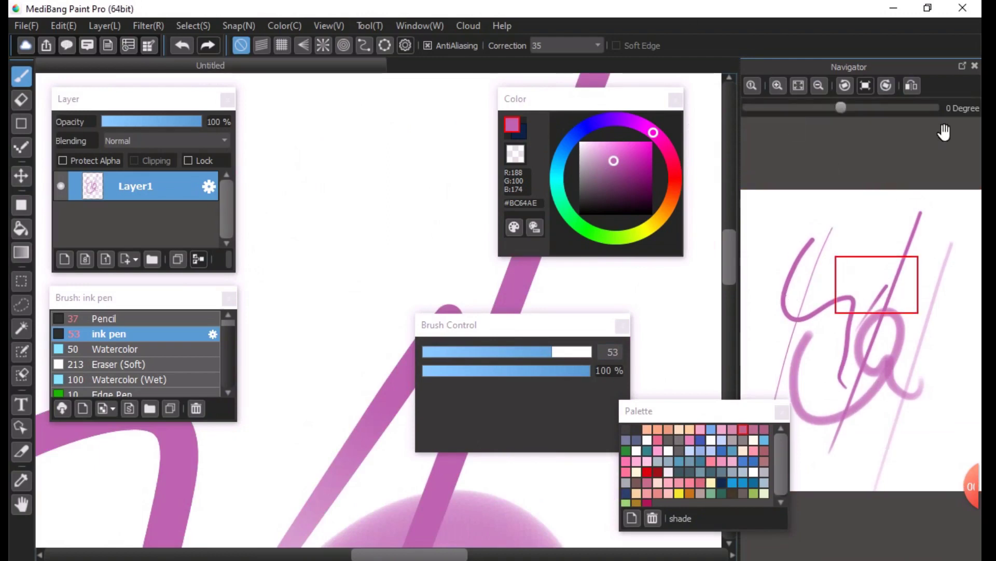
pyautogui.scroll(-4, 364, 223)
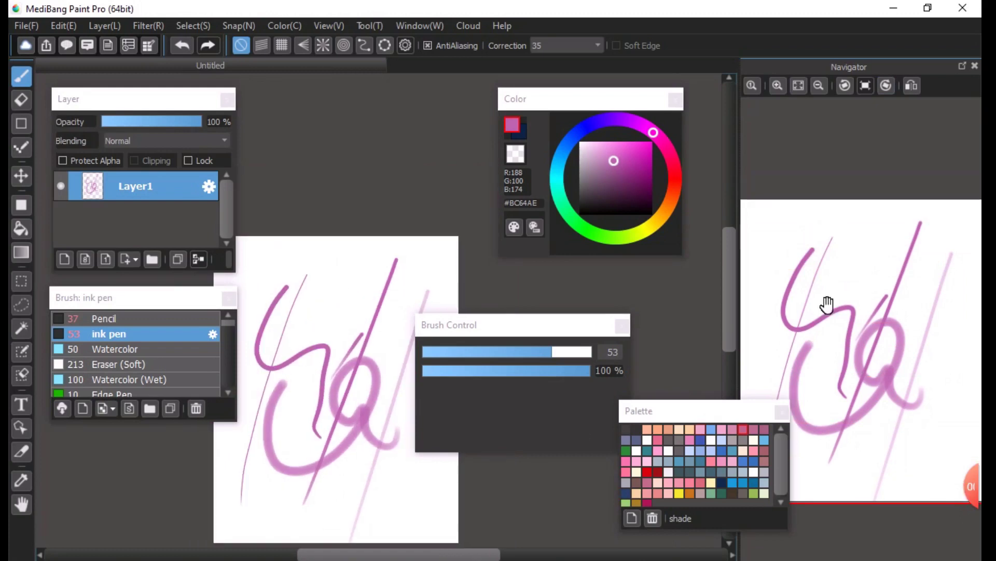
pyautogui.moveTo(968, 91)
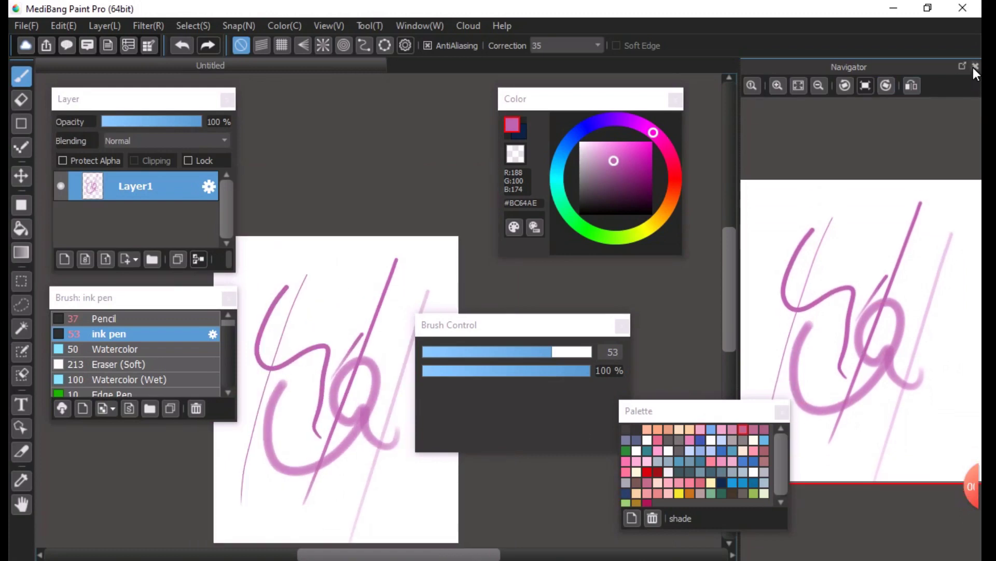
# Close the Navigator, and move the Brush Control, Palette and Color panels back into a column beside the canvas.
pyautogui.click(975, 68)
pyautogui.moveTo(540, 327); pyautogui.dragTo(836, 268)
pyautogui.moveTo(726, 409); pyautogui.dragTo(867, 425)
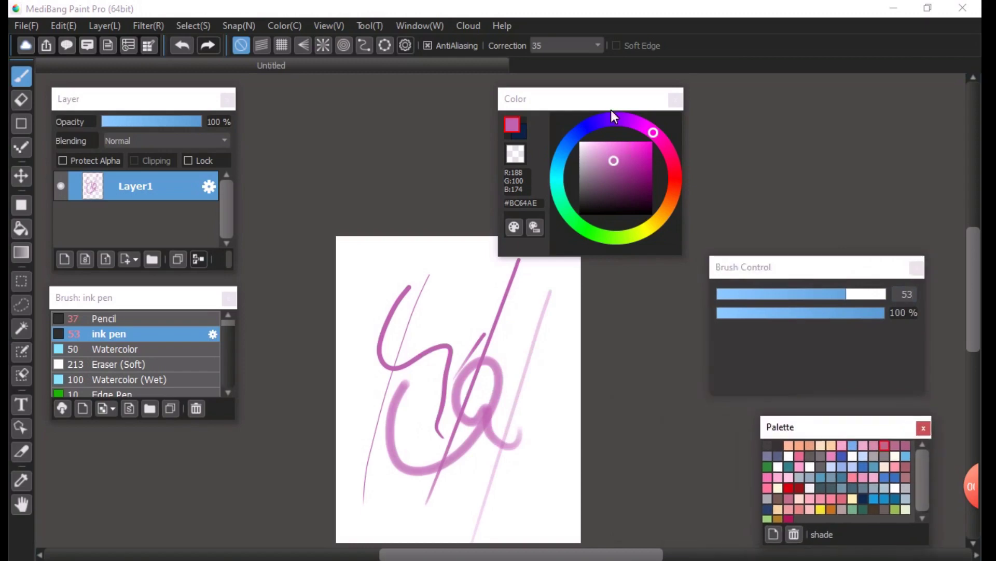
pyautogui.moveTo(631, 101); pyautogui.dragTo(822, 98)
pyautogui.scroll(3, 554, 382)
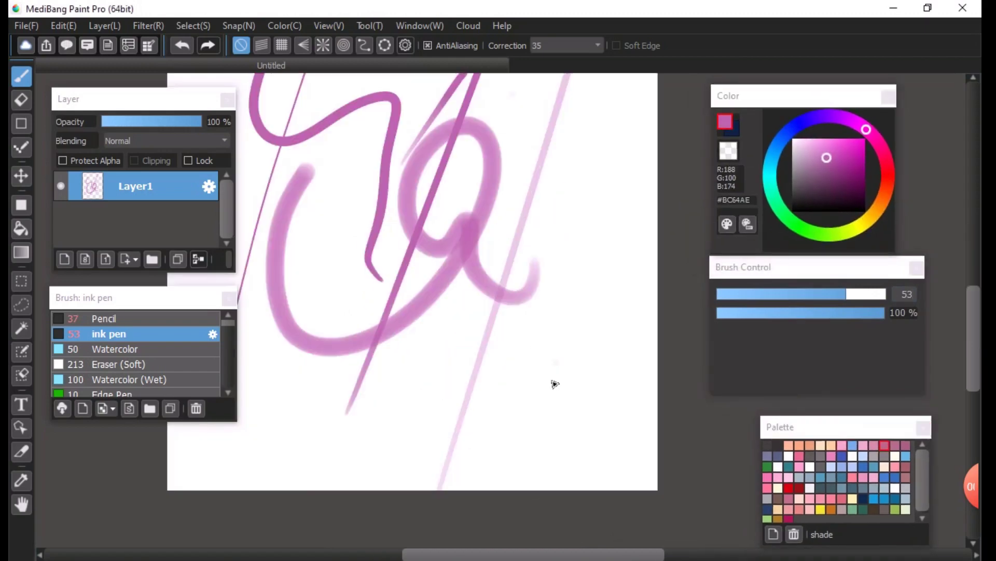
pyautogui.scroll(-2, 553, 382)
# Show the Reference panel over the canvas to examine its tools, and close it again.
pyautogui.click(435, 21)
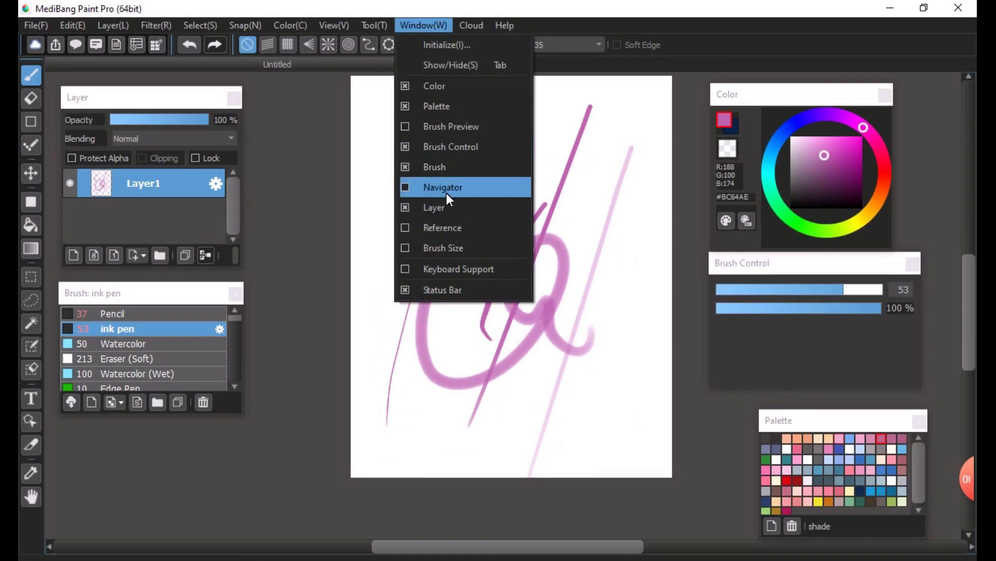
pyautogui.click(439, 237)
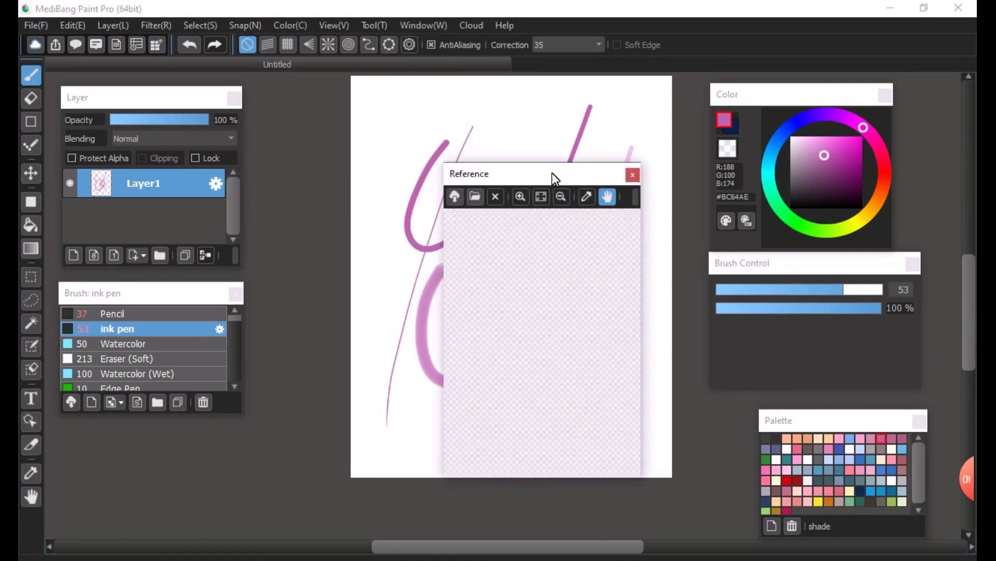
pyautogui.moveTo(552, 172); pyautogui.dragTo(381, 162)
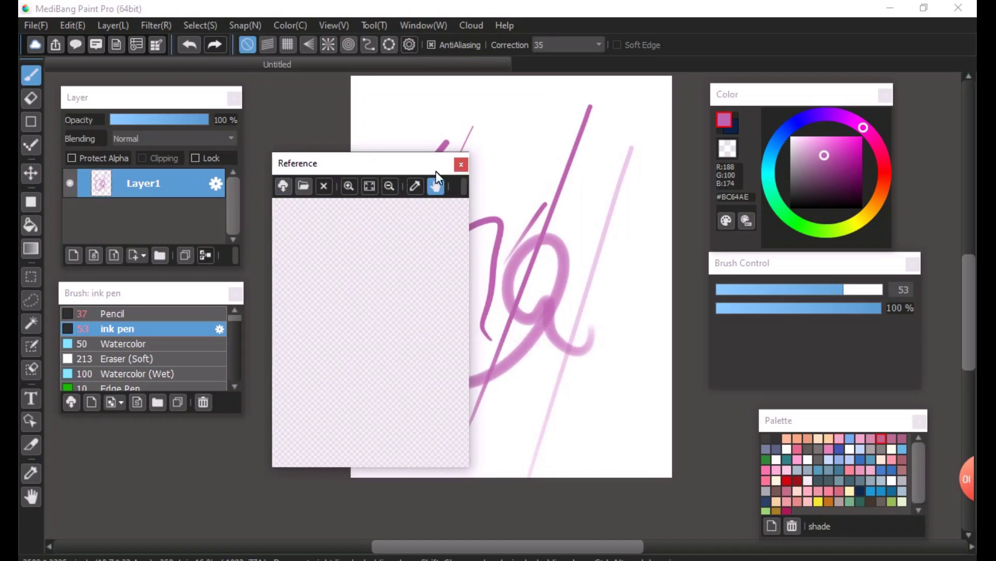
pyautogui.click(460, 164)
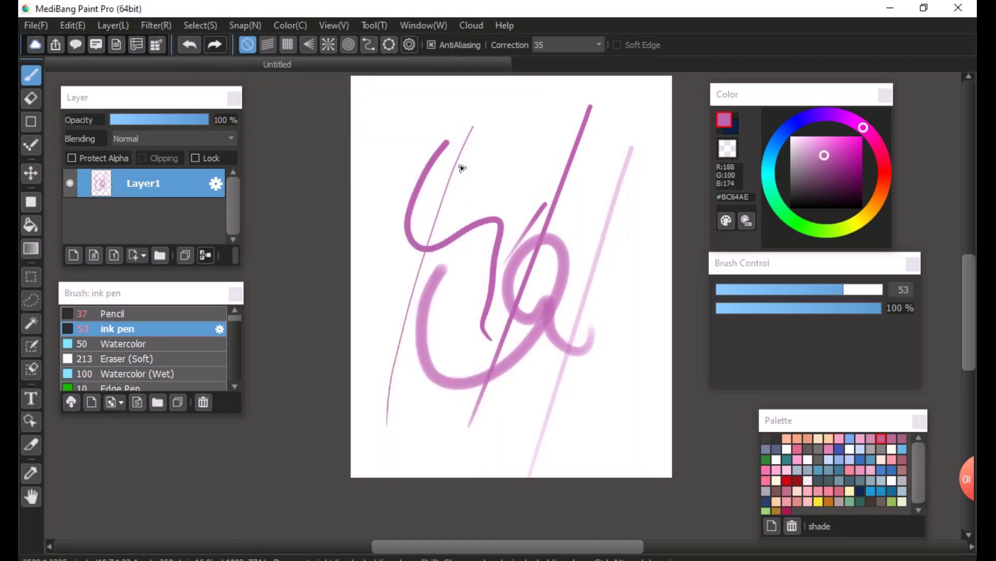
# Show the Brush Size panel, and move the Layer and Brush panels off it.
pyautogui.click(422, 24)
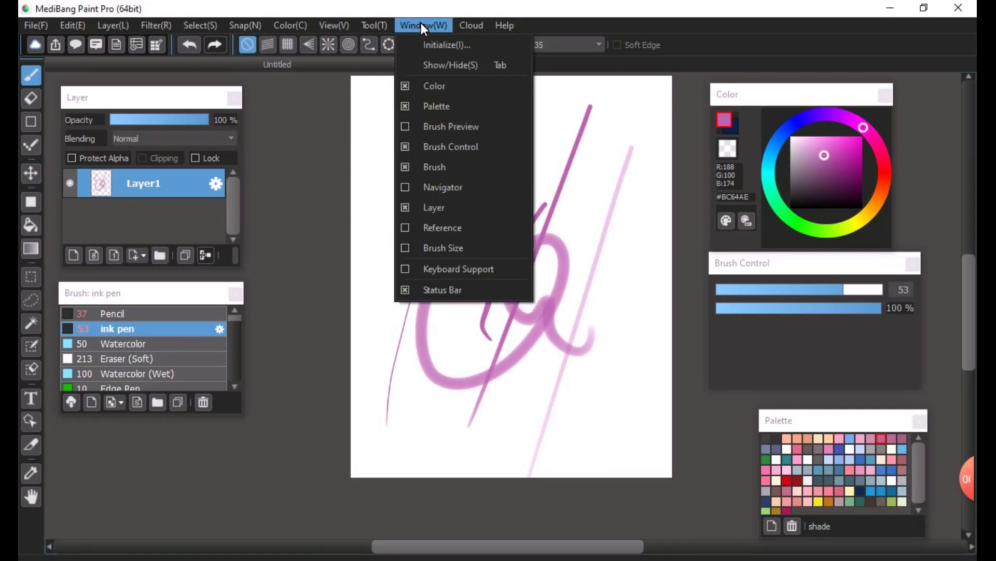
pyautogui.click(433, 249)
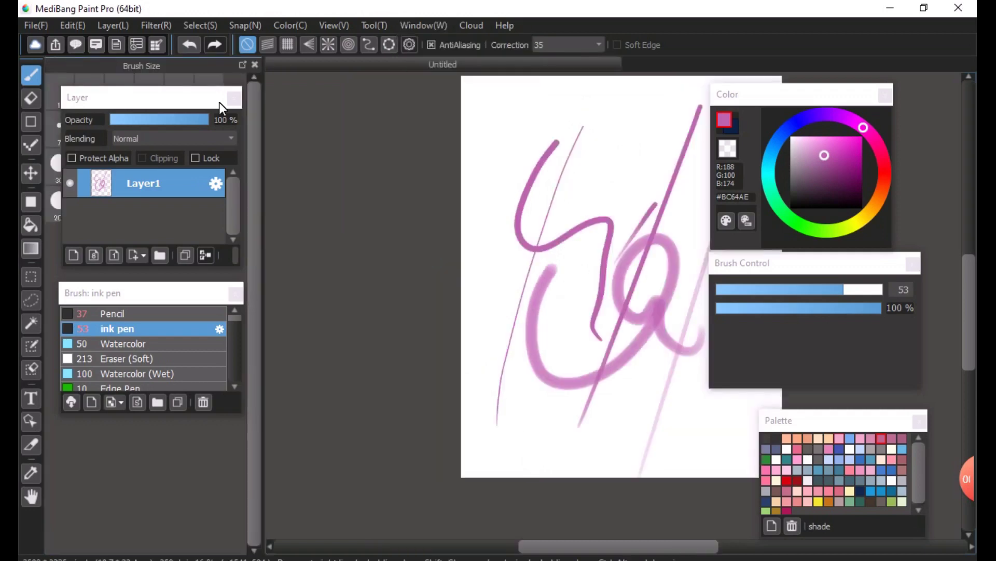
pyautogui.moveTo(219, 102)
pyautogui.mouseDown()
pyautogui.moveTo(201, 98)
pyautogui.moveTo(375, 109)
pyautogui.mouseUp()
pyautogui.moveTo(203, 292); pyautogui.dragTo(419, 300)
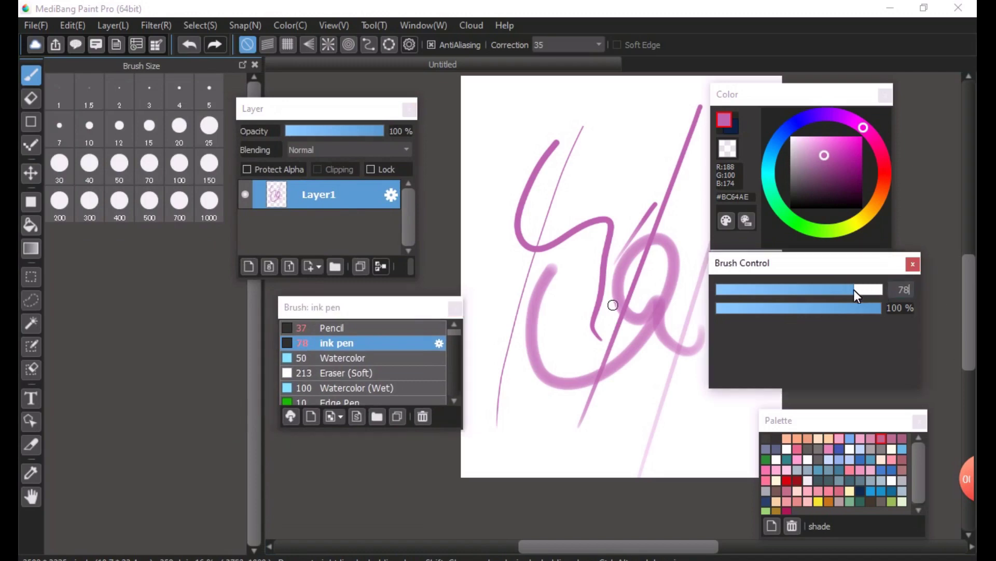
# Try ink pen sizes of 32 and 1000 in Brush Control, and several Brush Size presets such as 10 and 300.
pyautogui.moveTo(854, 290)
pyautogui.mouseDown()
pyautogui.moveTo(762, 297)
pyautogui.moveTo(889, 300)
pyautogui.moveTo(754, 301)
pyautogui.moveTo(818, 323)
pyautogui.mouseUp()
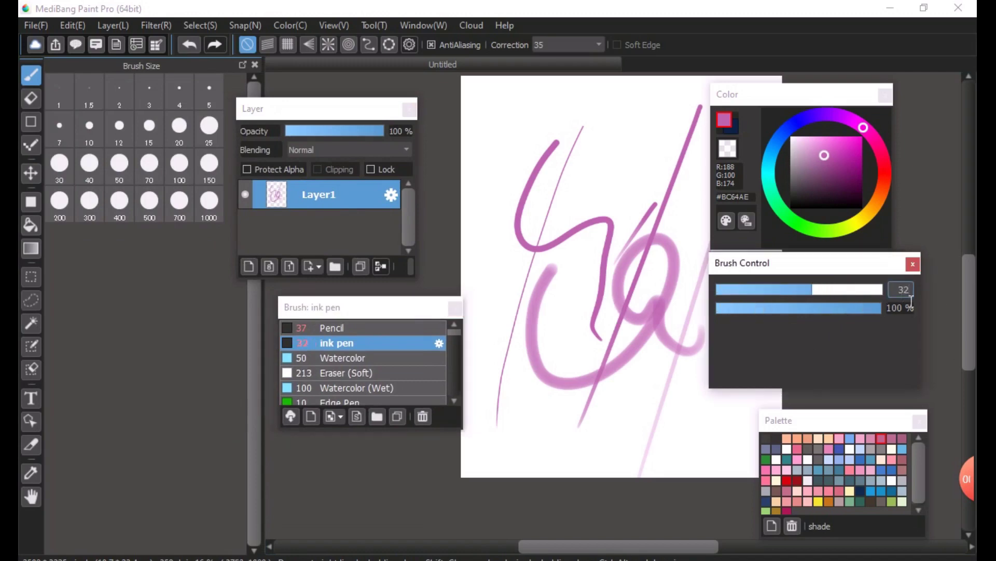
pyautogui.write('1000')
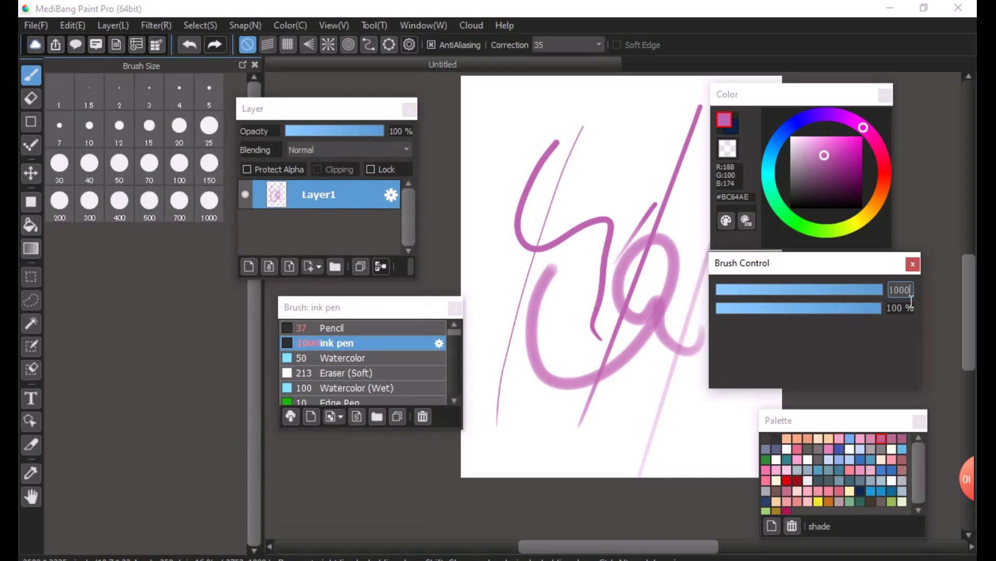
pyautogui.click(119, 202)
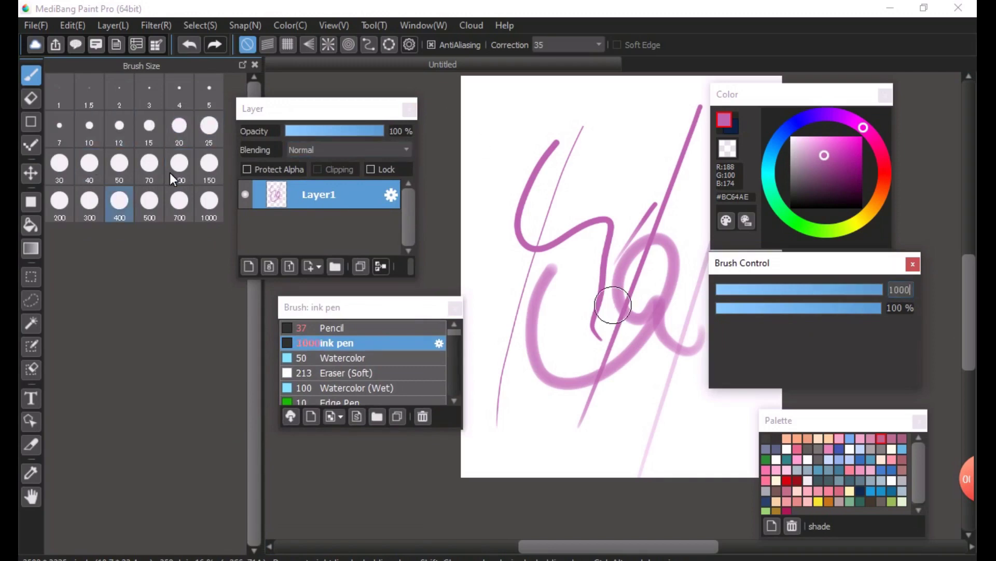
pyautogui.click(126, 157)
pyautogui.click(99, 123)
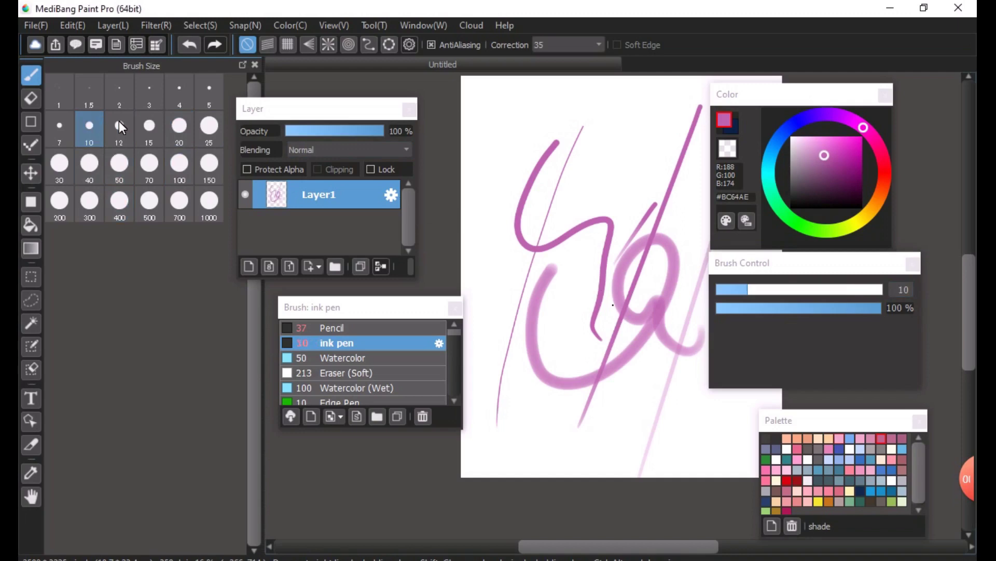
pyautogui.click(172, 124)
pyautogui.click(185, 196)
pyautogui.click(87, 199)
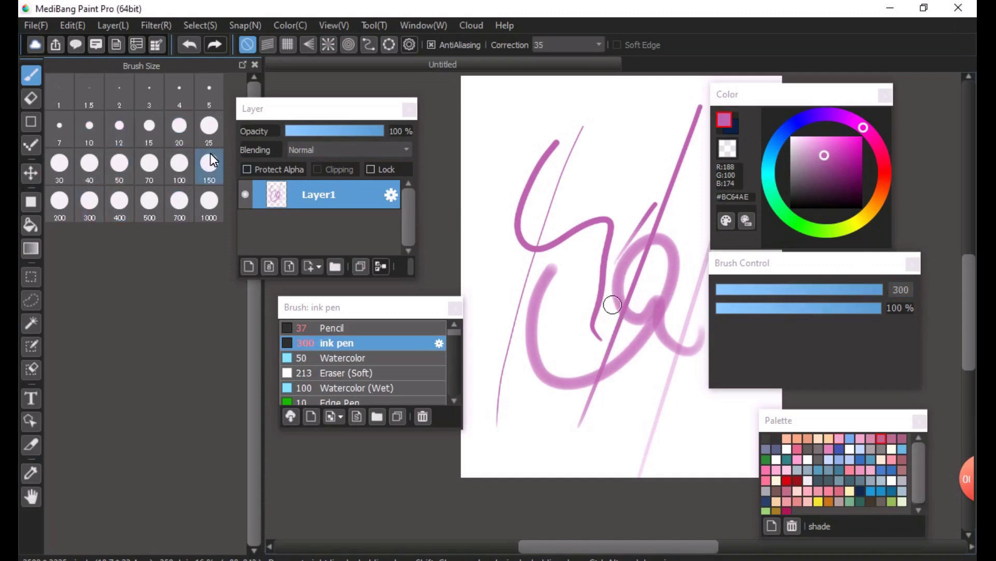
pyautogui.click(120, 127)
# Draw a short diagonal ink pen stroke at preset size 10, and a large thin loop at size 3.
pyautogui.click(89, 124)
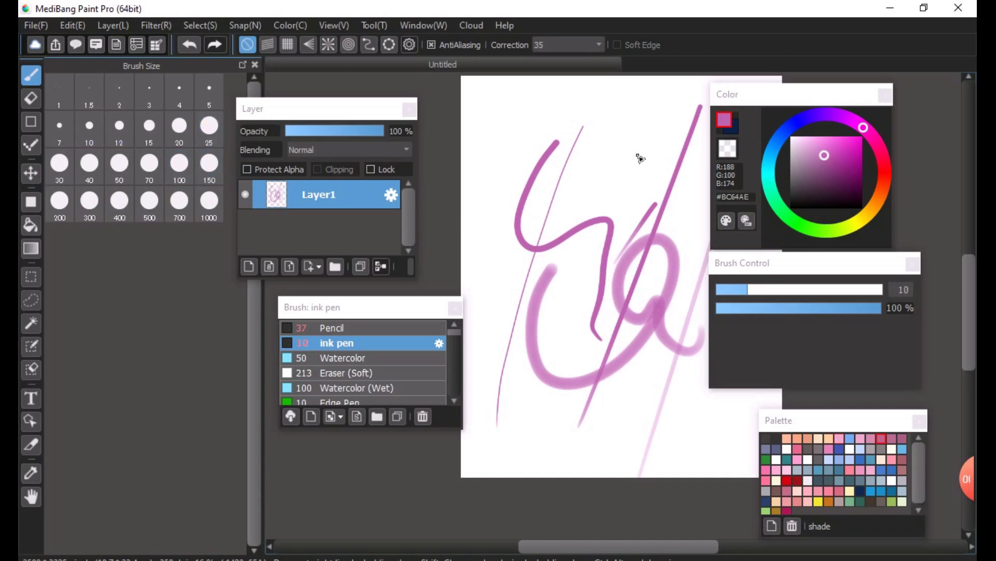
pyautogui.moveTo(639, 156); pyautogui.dragTo(579, 224)
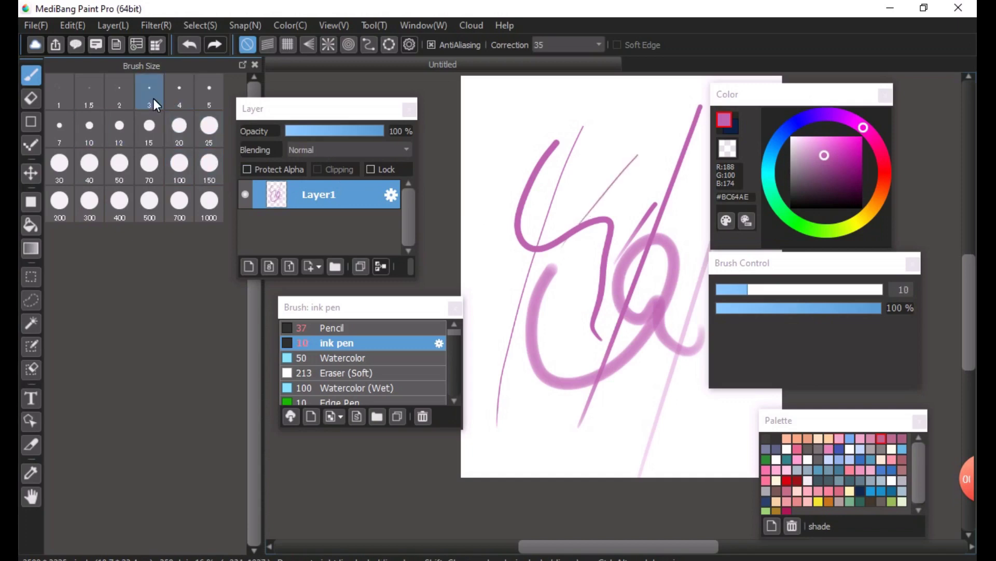
pyautogui.click(150, 96)
pyautogui.moveTo(543, 273)
pyautogui.mouseDown()
pyautogui.moveTo(549, 430)
pyautogui.moveTo(634, 379)
pyautogui.mouseUp()
# Draw a large black circle over the upper strokes with the ink pen at preset size 4.
pyautogui.click(859, 206)
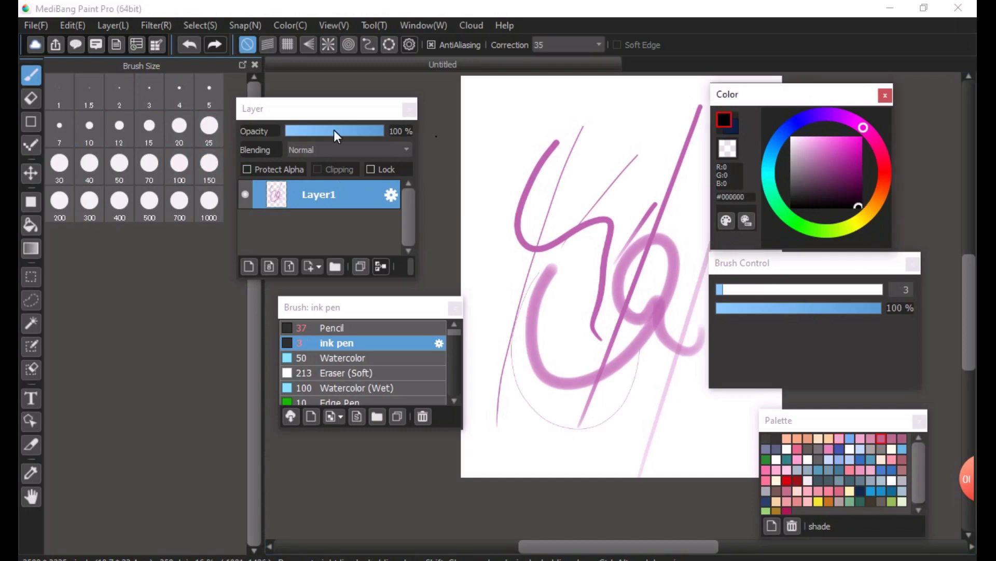
pyautogui.click(178, 100)
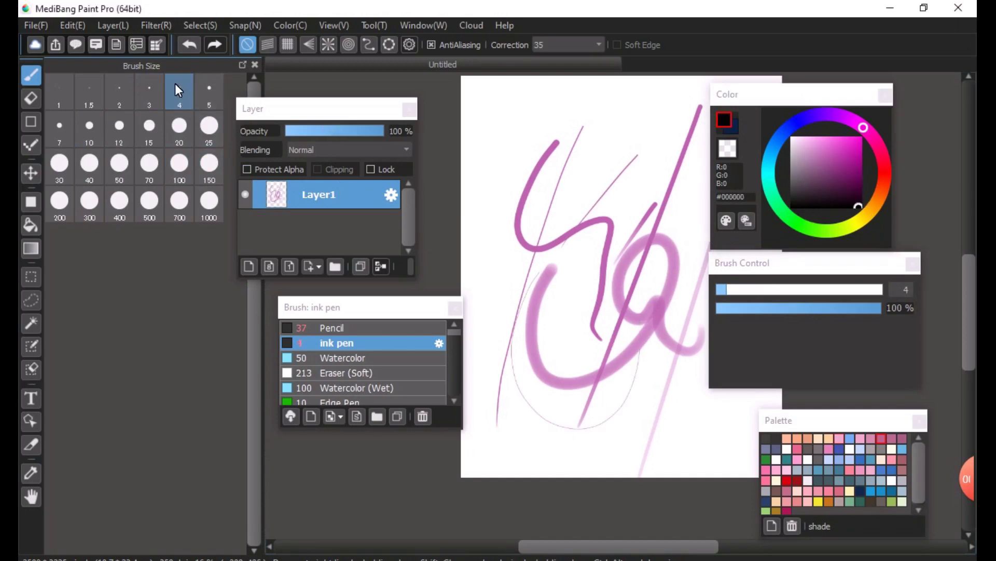
pyautogui.moveTo(563, 176)
pyautogui.mouseDown()
pyautogui.moveTo(615, 130)
pyautogui.moveTo(680, 218)
pyautogui.moveTo(650, 293)
pyautogui.moveTo(541, 186)
pyautogui.mouseUp()
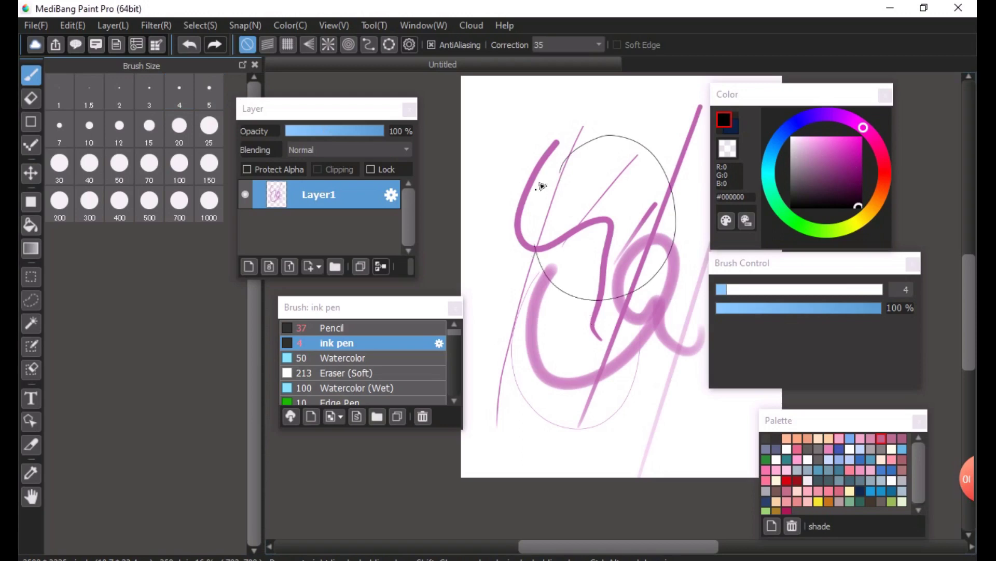
# Paint a solid blob inside the black circle with the ink pen at size 700 in purple #A25996.
pyautogui.click(181, 214)
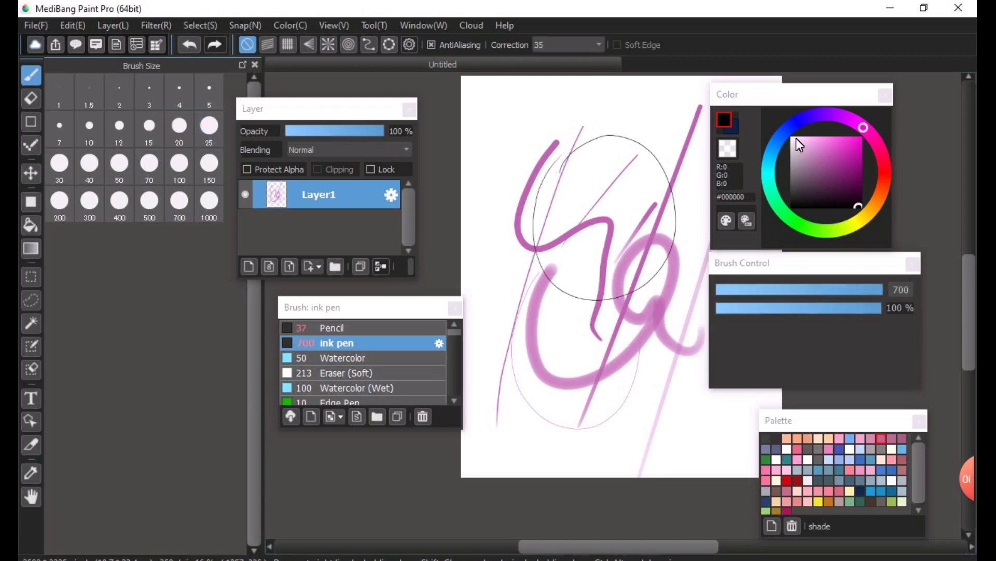
pyautogui.click(822, 163)
pyautogui.click(587, 224)
pyautogui.moveTo(591, 222); pyautogui.dragTo(612, 210)
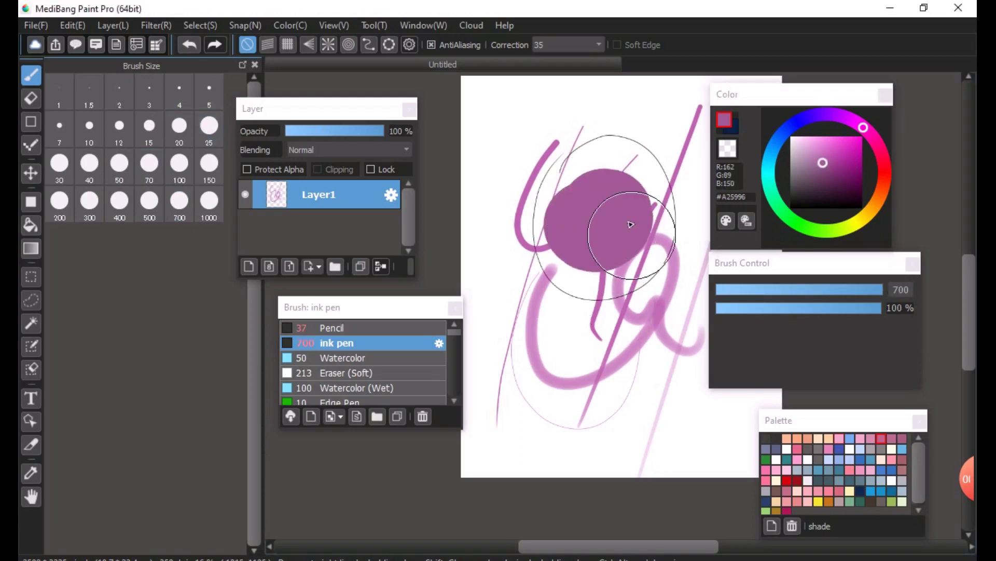
pyautogui.click(630, 225)
# Set the ink pen to preset size 12, and vary the size in Brush Control.
pyautogui.click(123, 116)
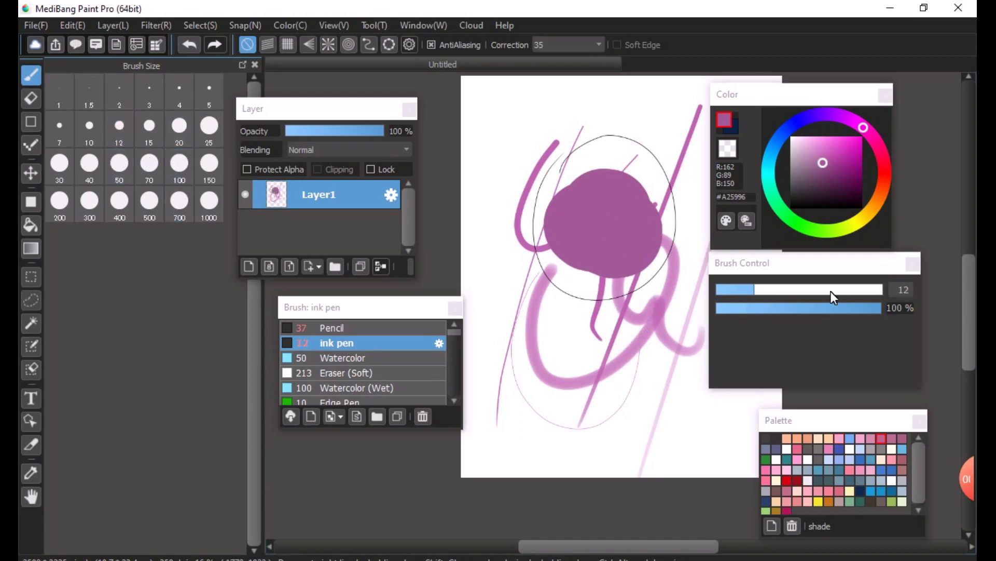
pyautogui.moveTo(780, 288)
pyautogui.mouseDown()
pyautogui.moveTo(864, 288)
pyautogui.moveTo(783, 304)
pyautogui.moveTo(746, 298)
pyautogui.mouseUp()
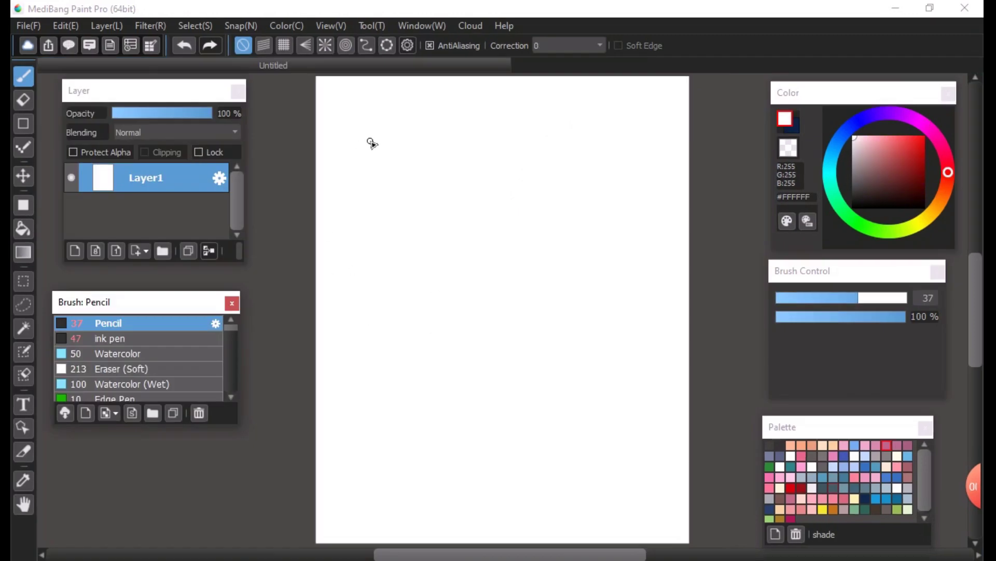
# Nudge the Layer panel toward the canvas edge of the workspace, and set the Pencil to dark red #870000 at size 322.
pyautogui.moveTo(214, 96); pyautogui.dragTo(198, 98)
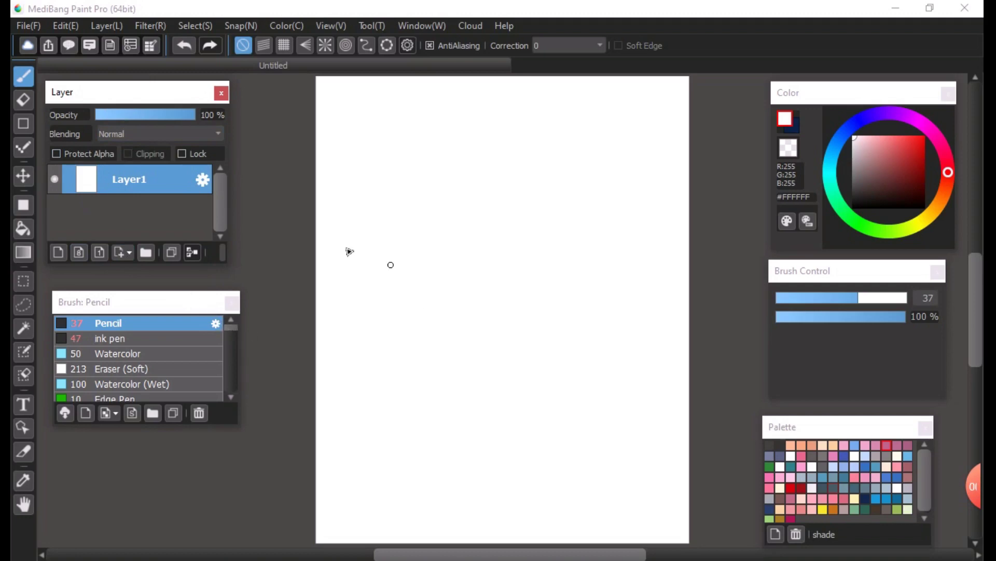
pyautogui.click(913, 138)
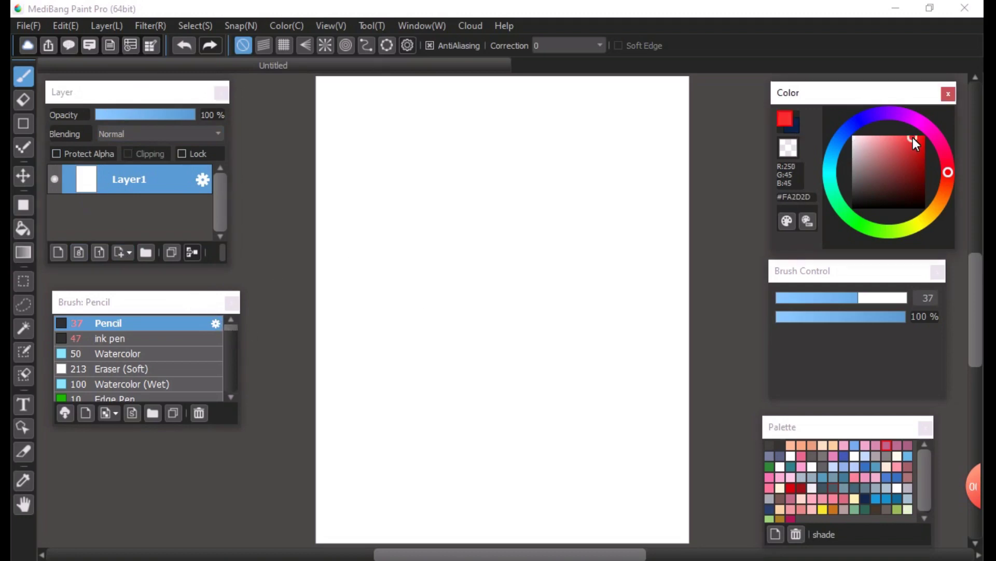
pyautogui.moveTo(914, 138); pyautogui.dragTo(945, 169)
pyautogui.moveTo(864, 296); pyautogui.dragTo(907, 295)
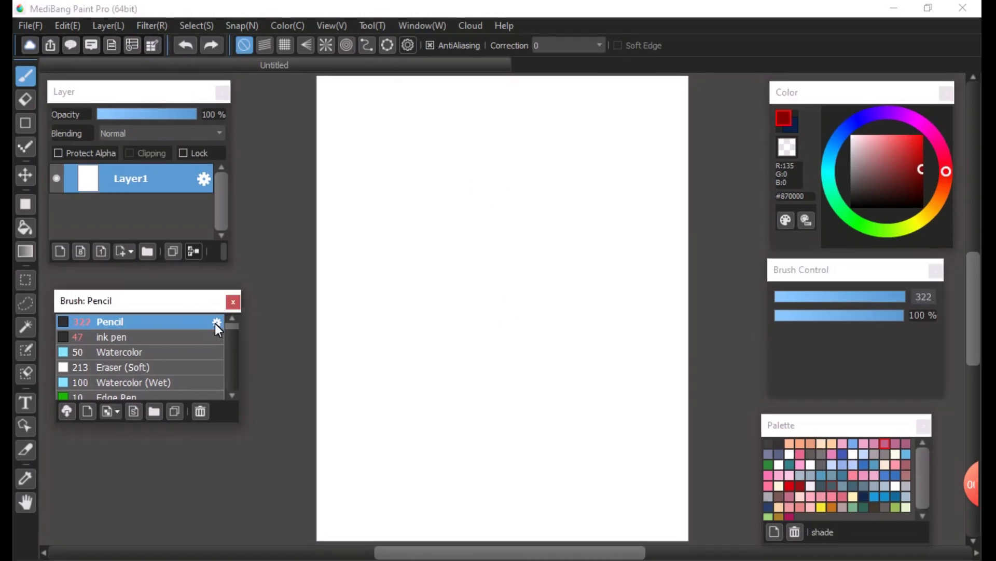
# Open the Pencil brush's settings for editing and clear its name.
pyautogui.click(216, 323)
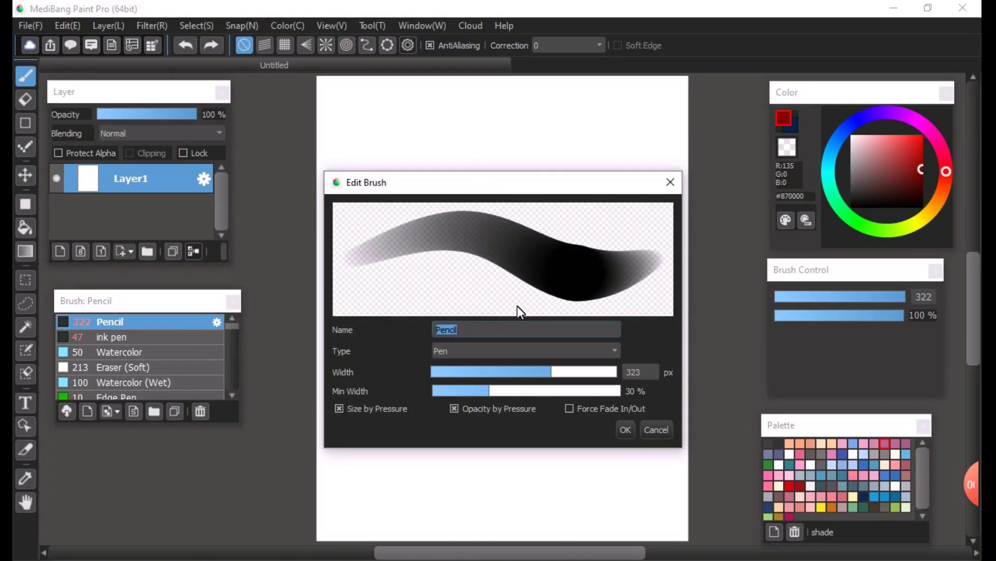
pyautogui.press('BackSpace')
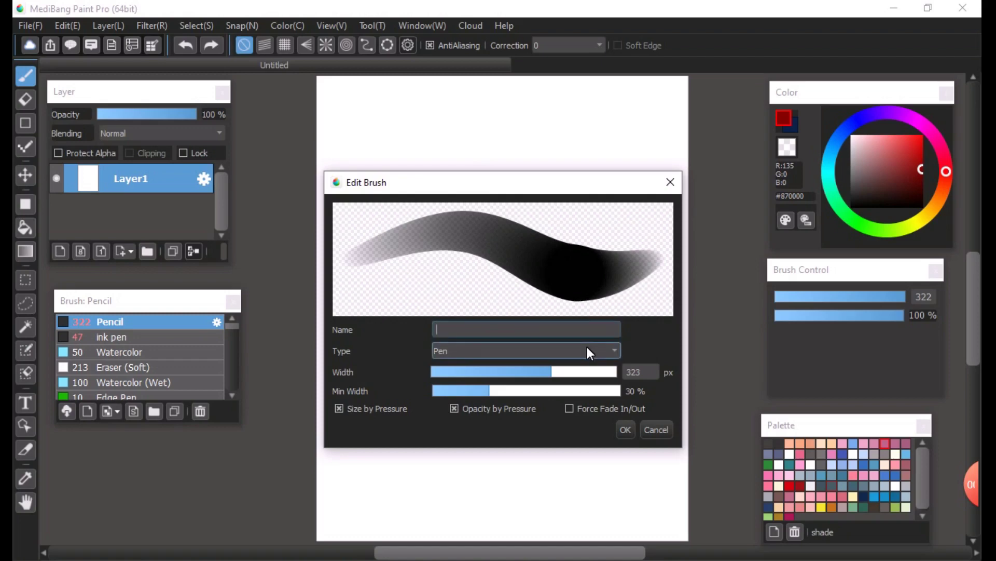
pyautogui.write('SKDJJJB C VNJSB')
pyautogui.press('BackSpace')
pyautogui.press('BackSpace')
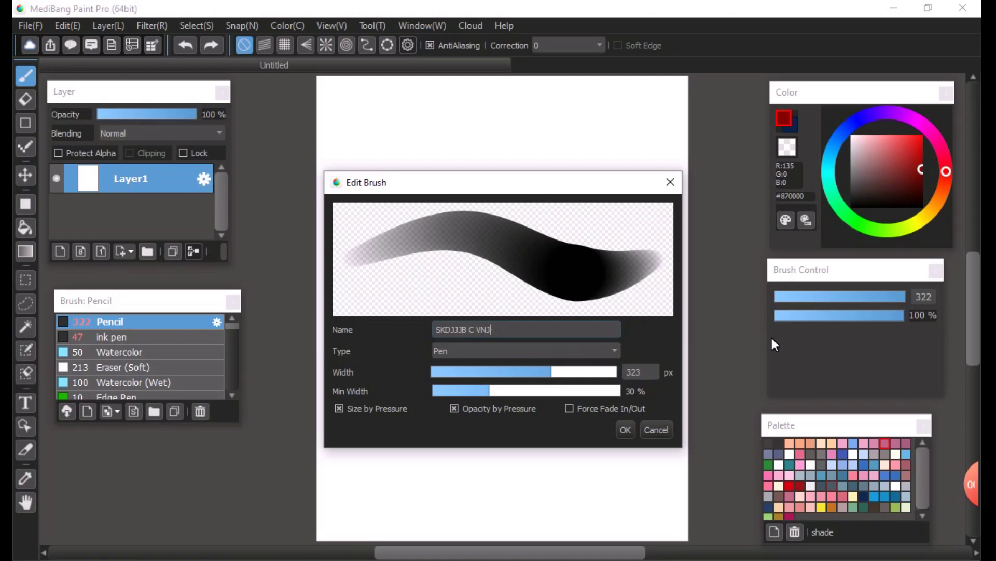
pyautogui.press('BackSpace')
pyautogui.press('BackSpace')
pyautogui.press('BackSpace')
pyautogui.press('BackSpace')
pyautogui.press('BackSpace')
pyautogui.press('BackSpace')
pyautogui.press('BackSpace')
pyautogui.press('BackSpace')
pyautogui.press('BackSpace')
pyautogui.press('BackSpace')
pyautogui.press('BackSpace')
pyautogui.press('BackSpace')
pyautogui.press('BackSpace')
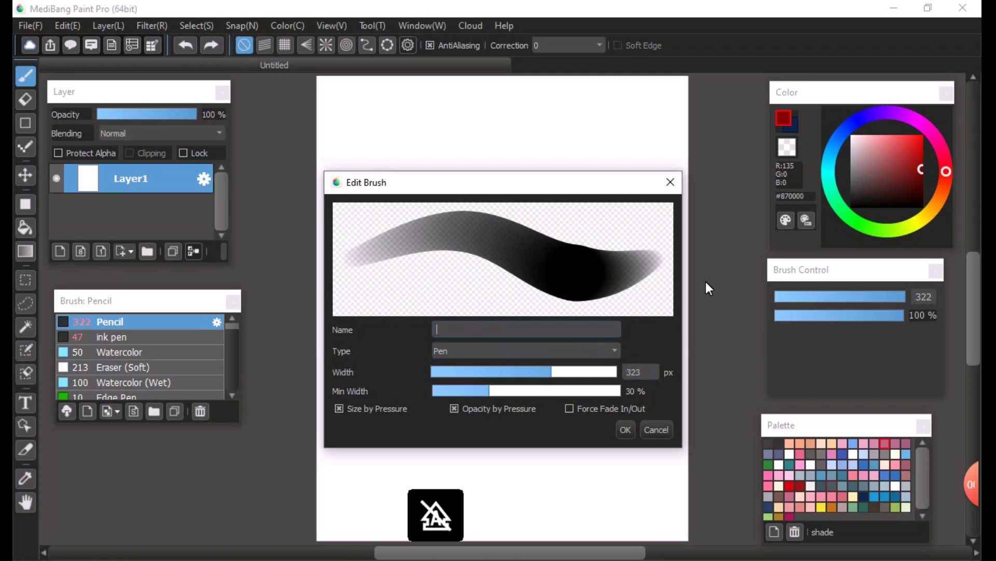
# Name the brush oUTLINE, keep the Pen type, and set its width to 195 px.
pyautogui.write('oUTLINE')
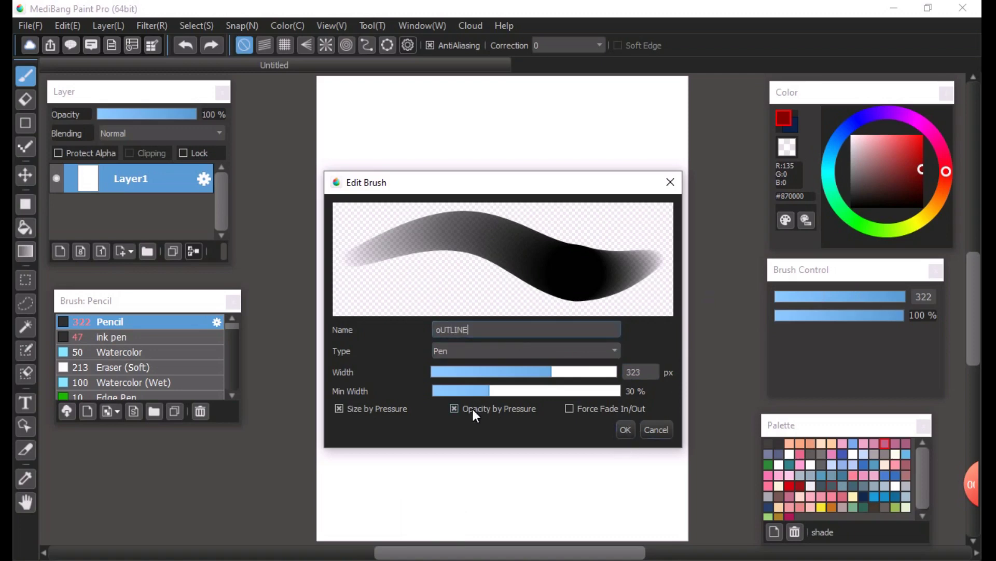
pyautogui.click(584, 356)
pyautogui.click(584, 357)
pyautogui.moveTo(530, 374); pyautogui.dragTo(503, 394)
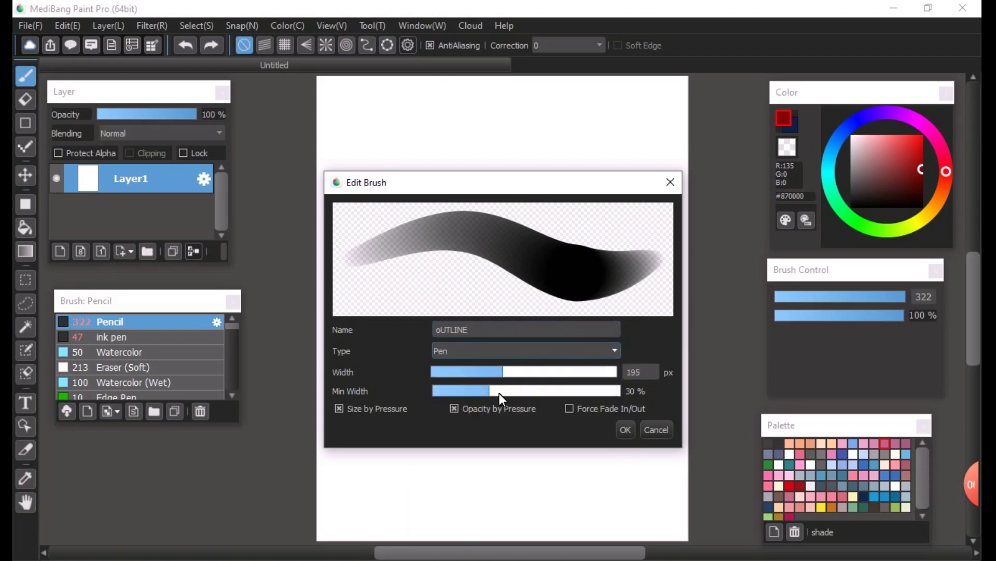
# Preview the brush stroke without Opacity by Pressure, re-enable the option, and save the brush settings.
pyautogui.click(455, 408)
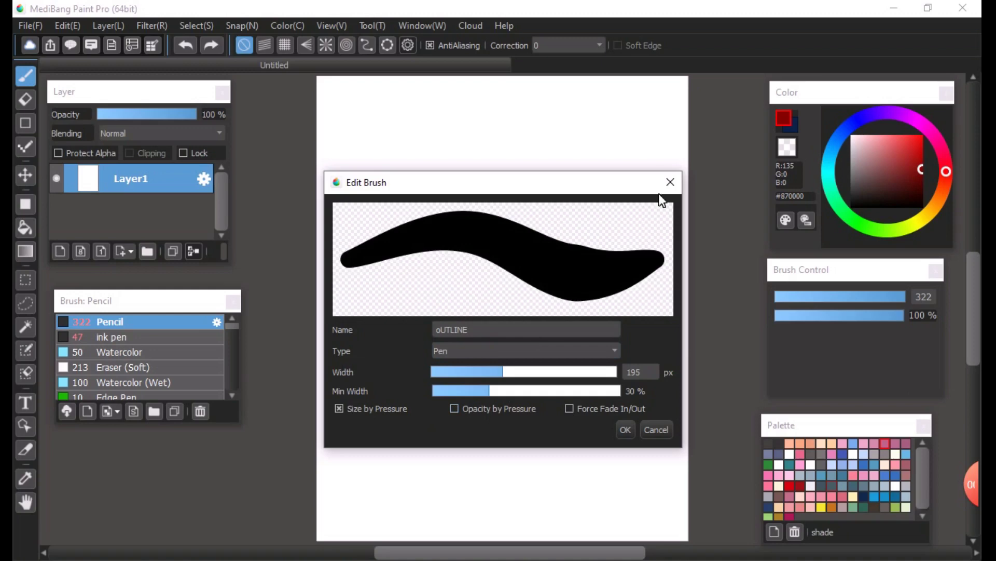
pyautogui.click(456, 409)
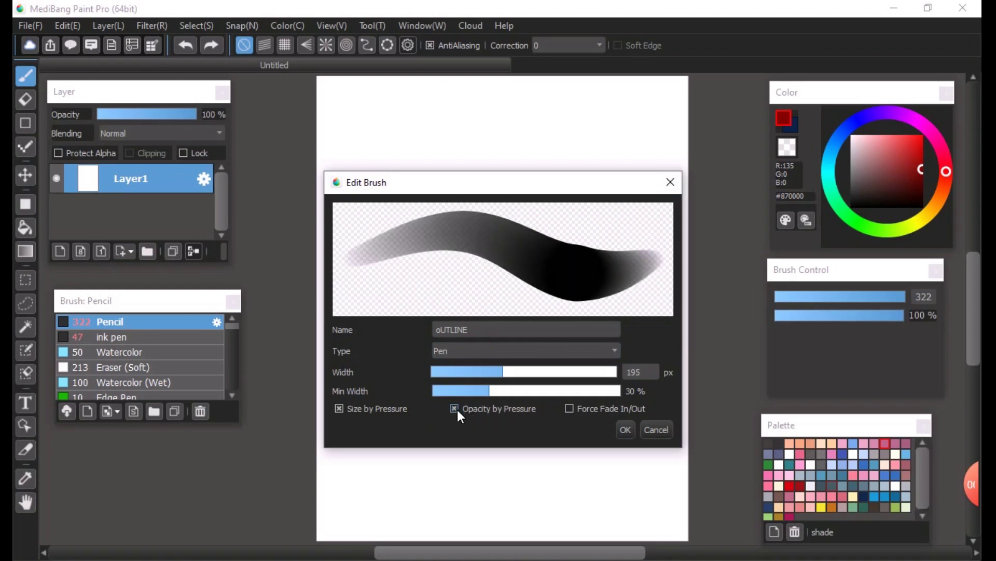
pyautogui.click(625, 431)
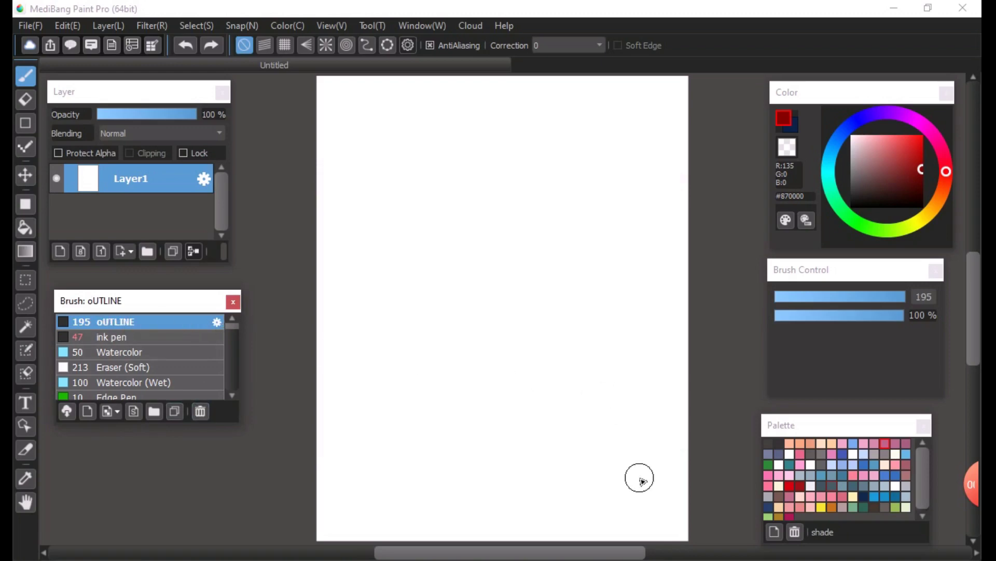
# Paint a large solid blob on the upper part of the canvas with the oUTLINE brush in purple #945BFF.
pyautogui.click(924, 470)
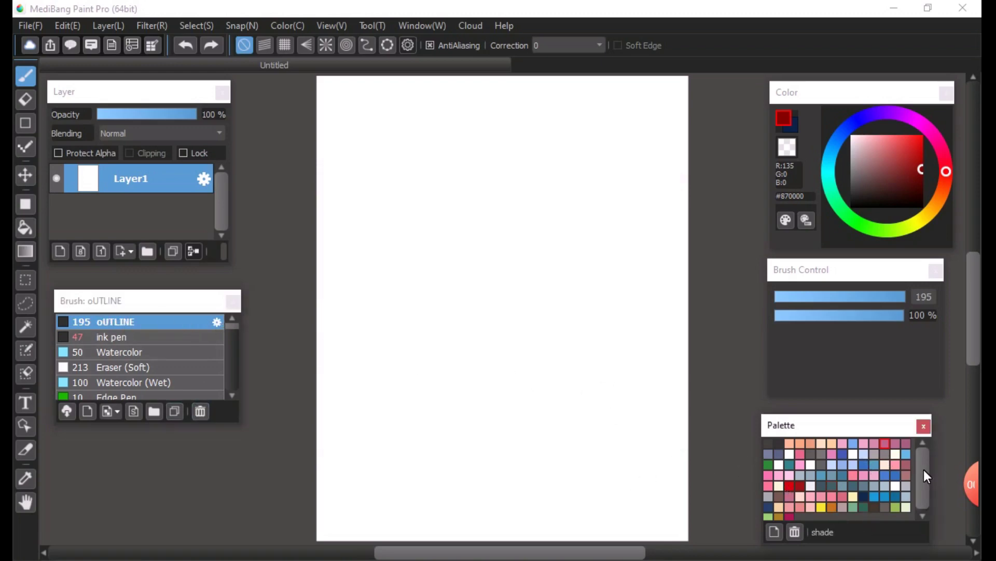
pyautogui.moveTo(895, 157); pyautogui.dragTo(898, 111)
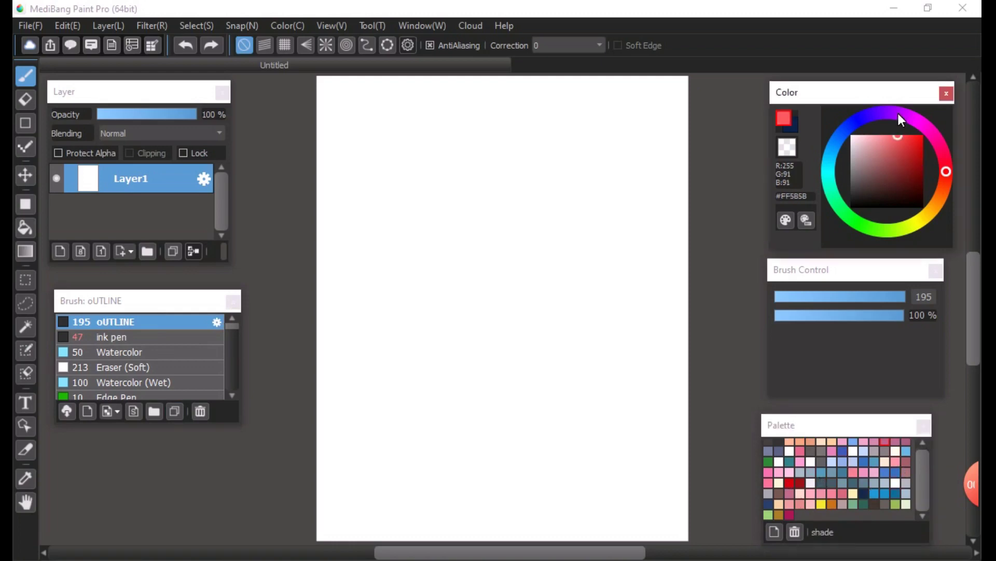
pyautogui.click(880, 113)
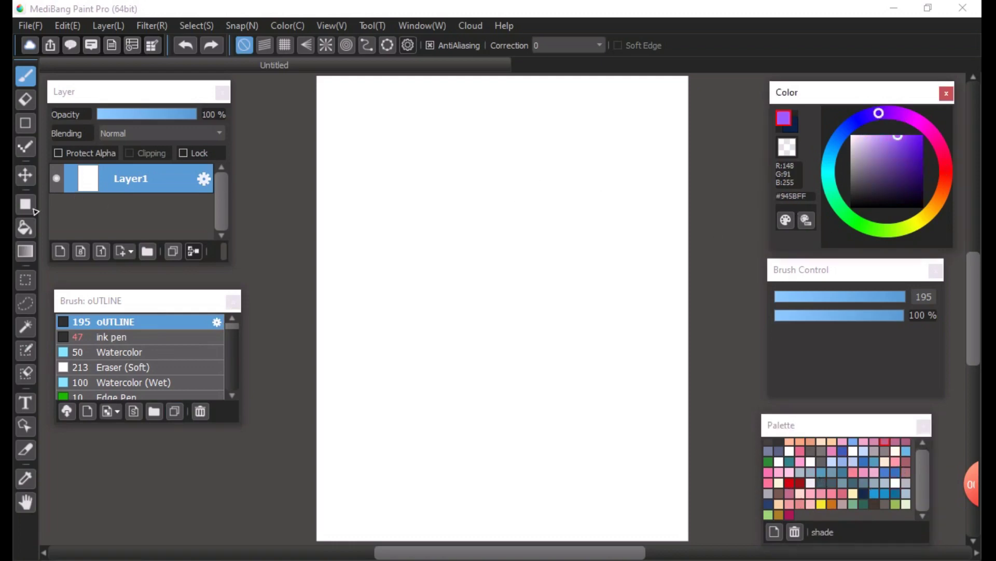
pyautogui.click(549, 177)
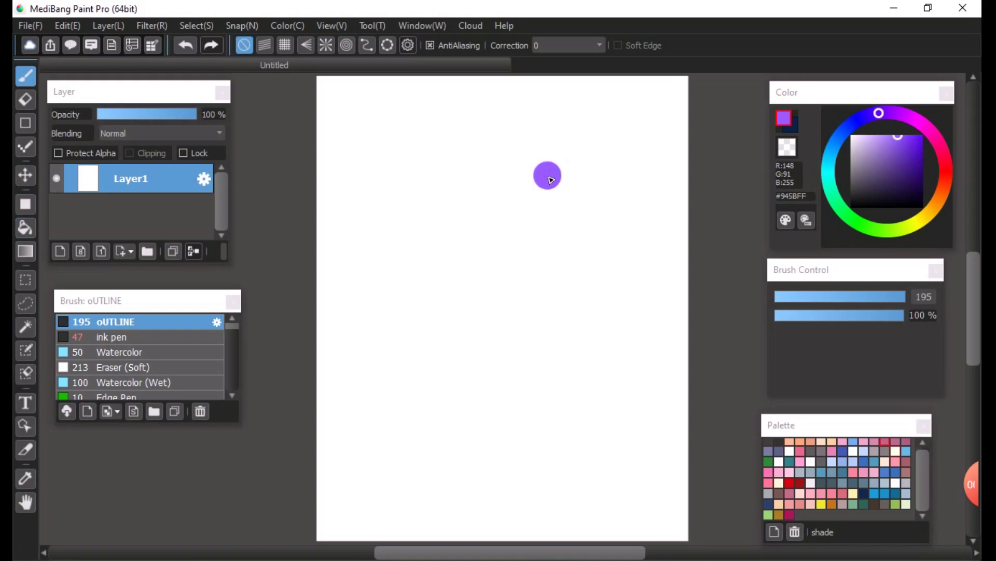
pyautogui.moveTo(550, 177)
pyautogui.mouseDown()
pyautogui.moveTo(543, 272)
pyautogui.moveTo(523, 176)
pyautogui.moveTo(547, 192)
pyautogui.moveTo(542, 221)
pyautogui.moveTo(577, 205)
pyautogui.mouseUp()
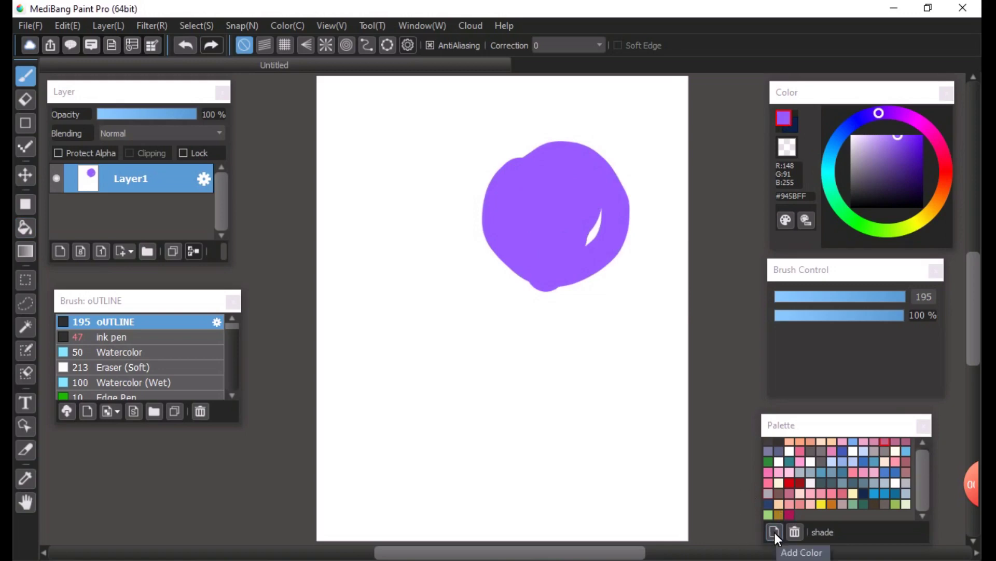
# Add the current purple #945BFF to the palette under the name TUTORIAL.
pyautogui.click(774, 531)
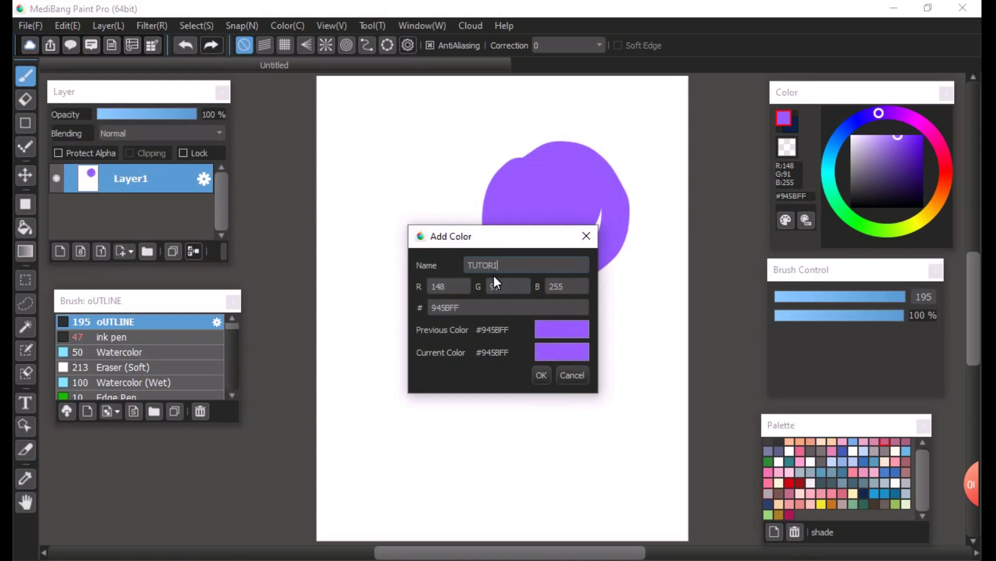
pyautogui.click(552, 379)
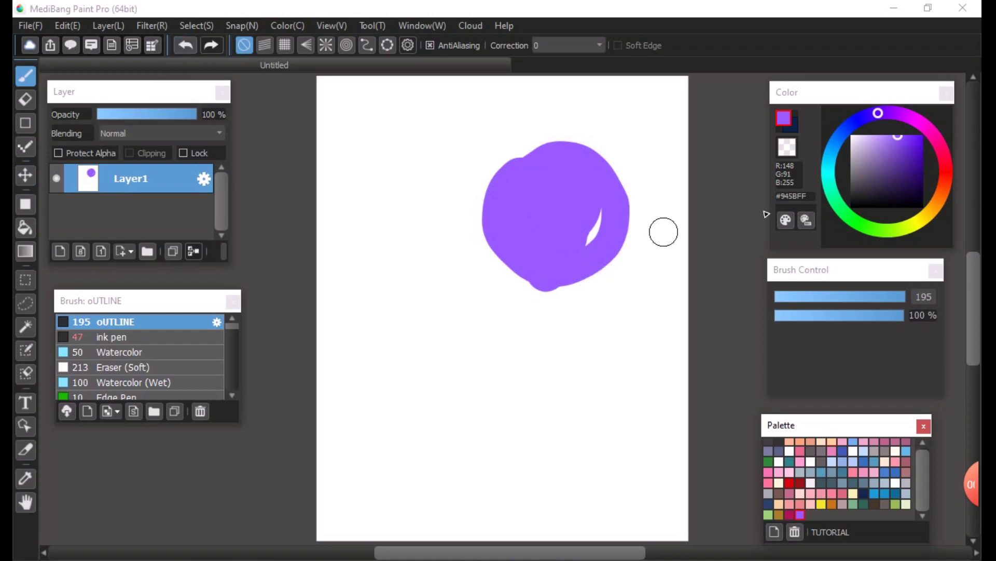
# Switch to the eraser and set its size to 8.2.
pyautogui.press('e')
pyautogui.click(798, 294)
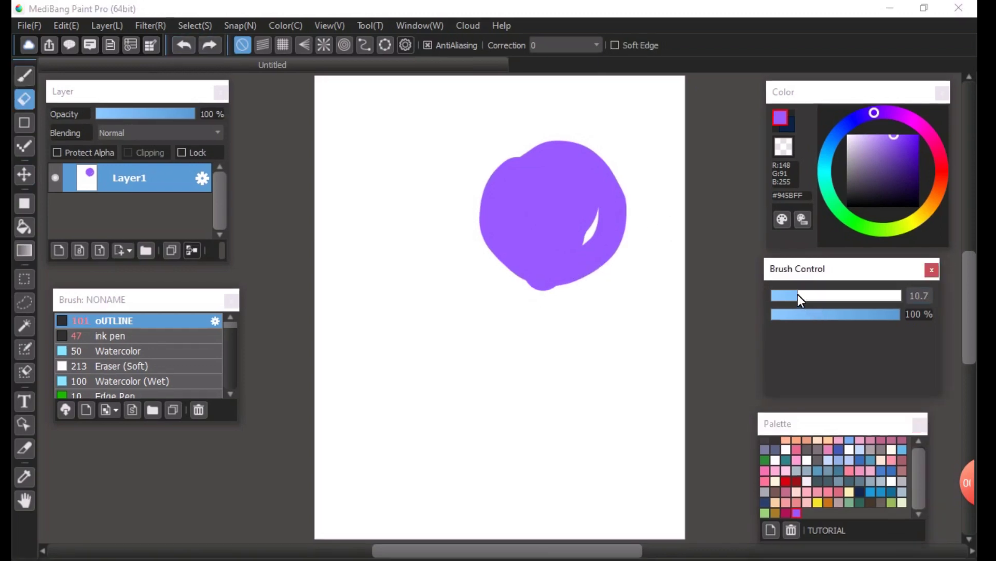
pyautogui.click(791, 295)
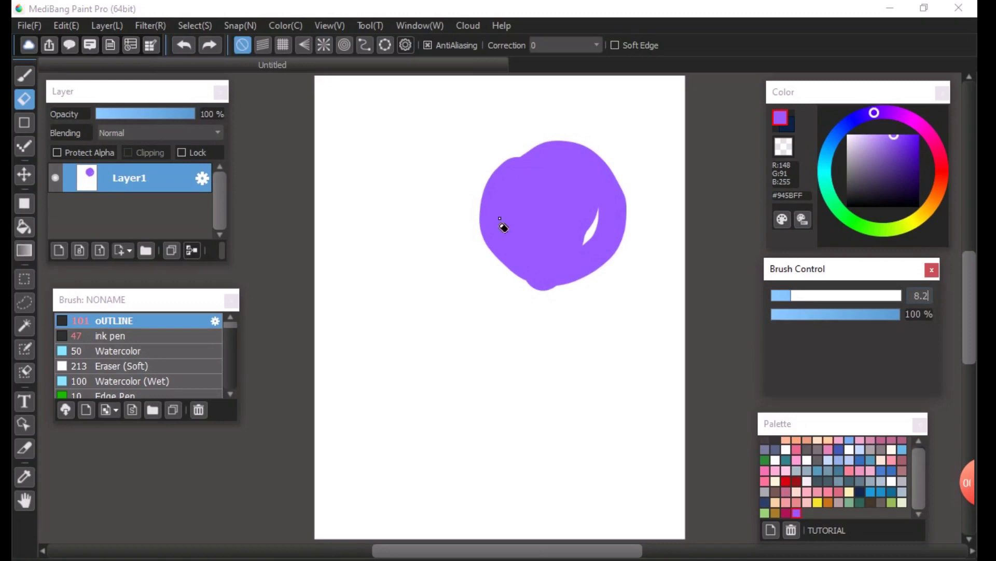